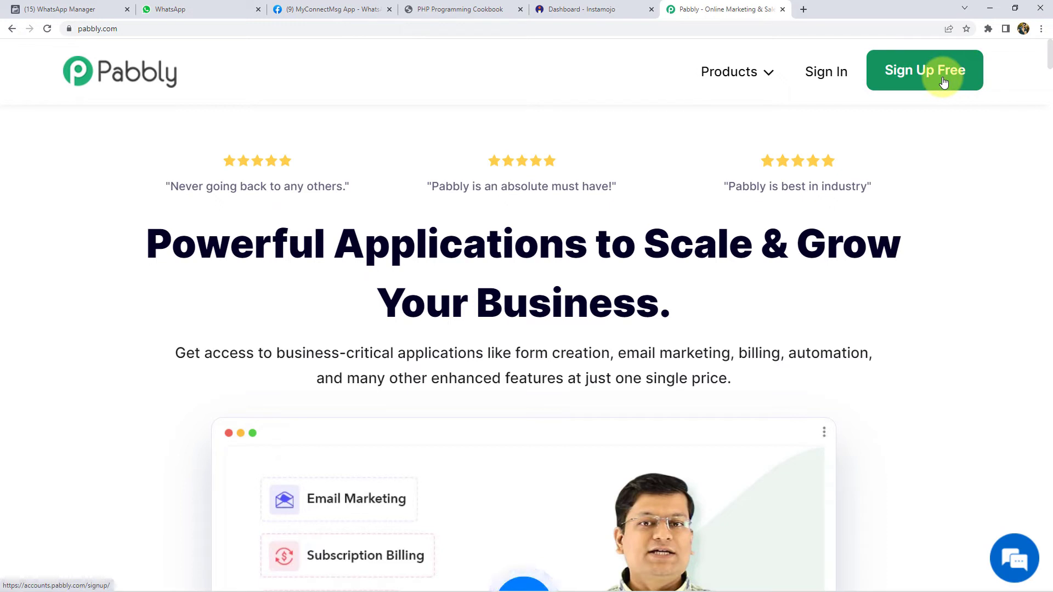
- Sign in, open Pabbly Connect, and create a workflow named 'Instamojo to WhatsApp'
click(817, 71)
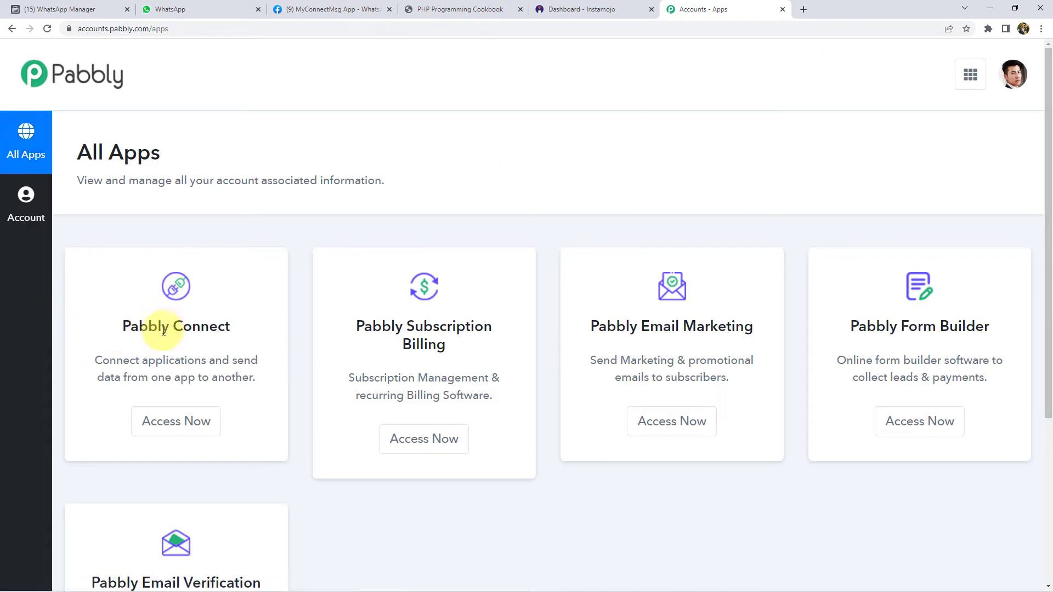
click(181, 428)
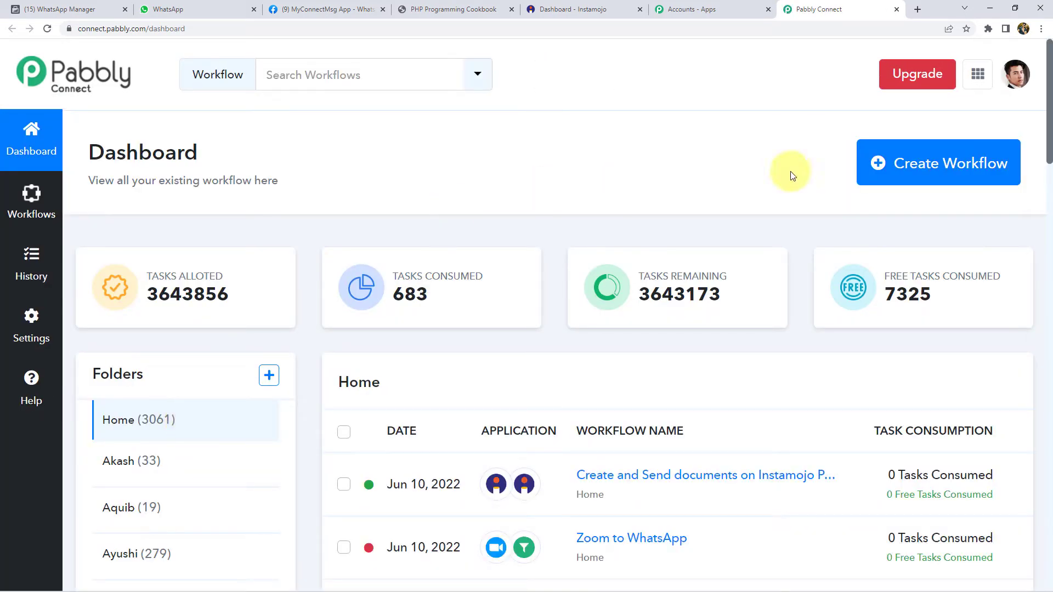
click(941, 167)
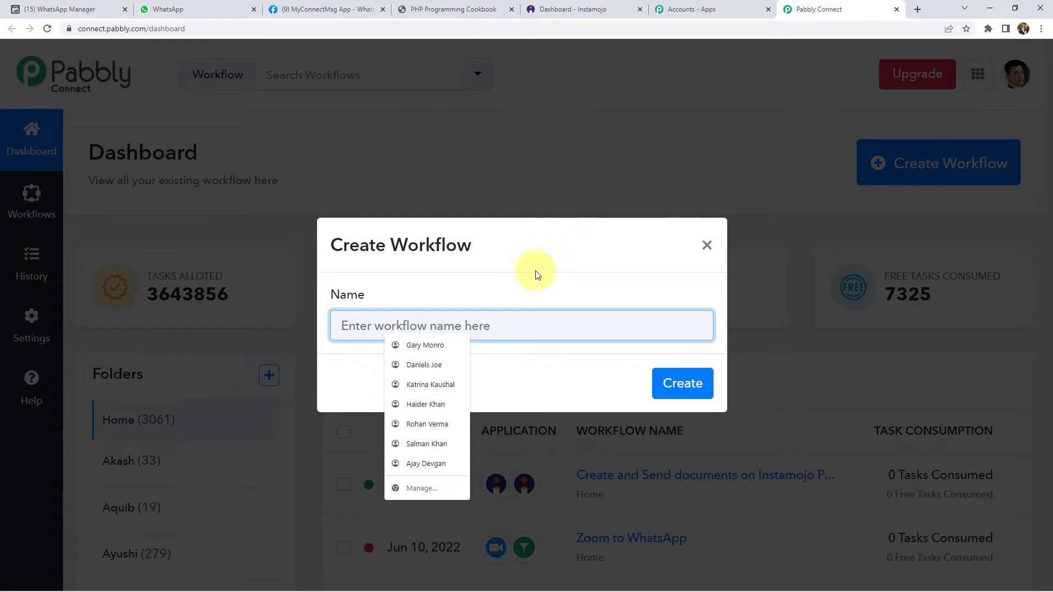
click(515, 329)
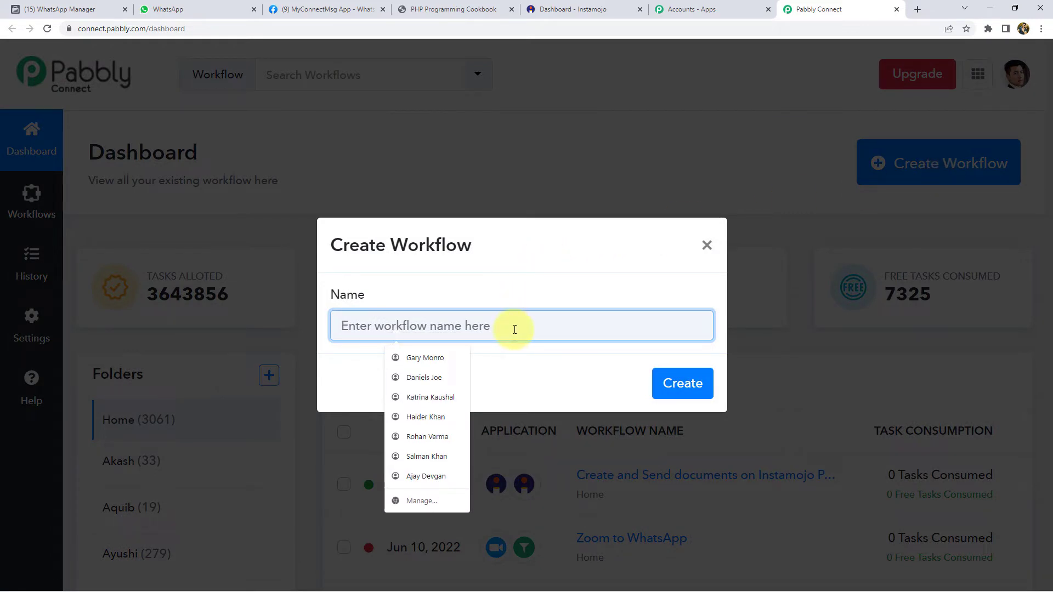
text(Instamojo to WhatsApp)
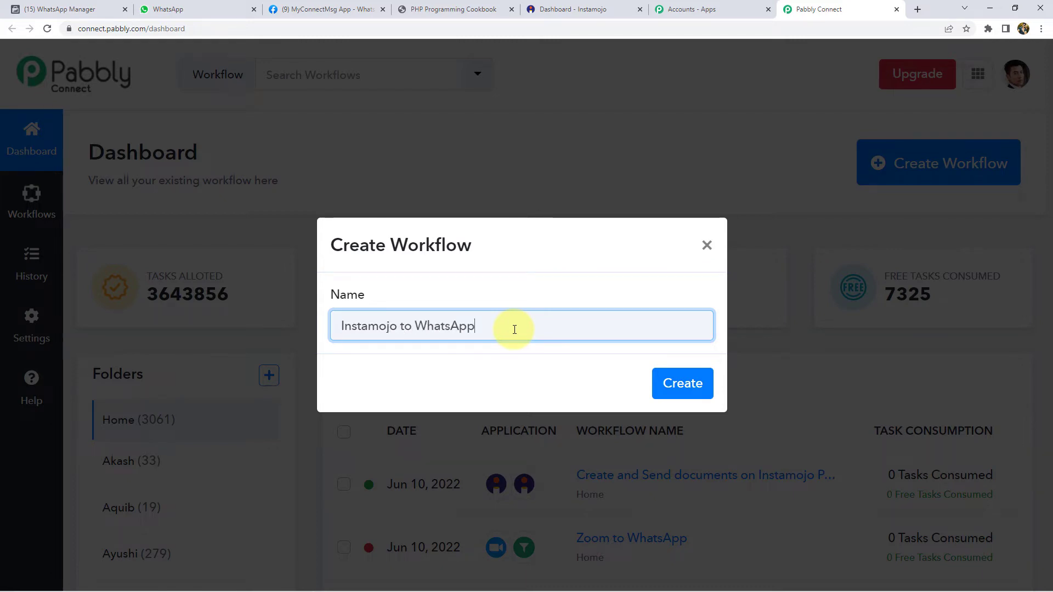
key(Return)
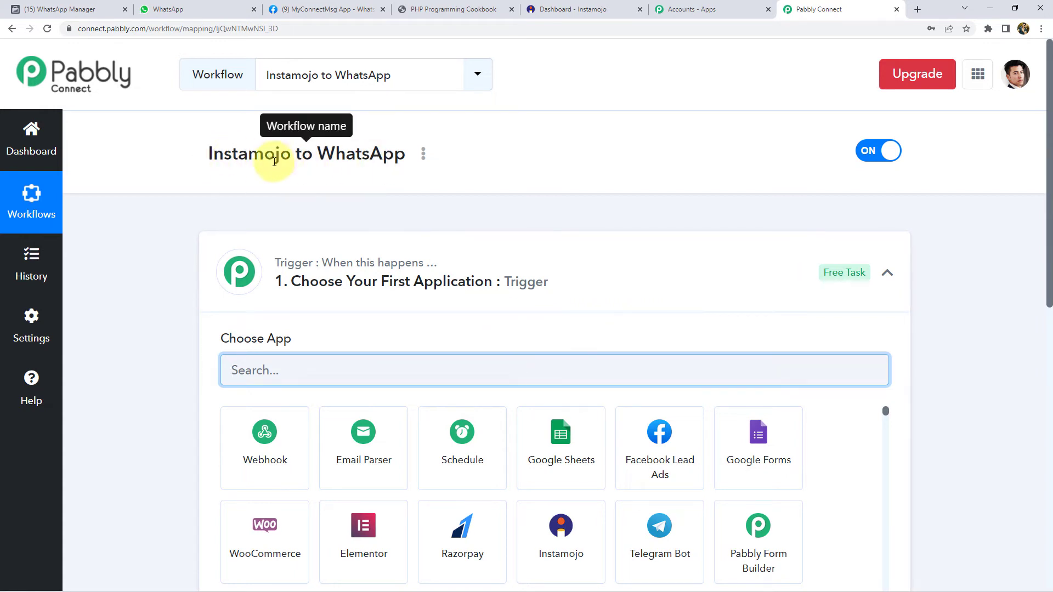
- Collapse the trigger's app chooser, point out the workflow name, then switch to the PHP Programming Cookbook PDF
click(341, 291)
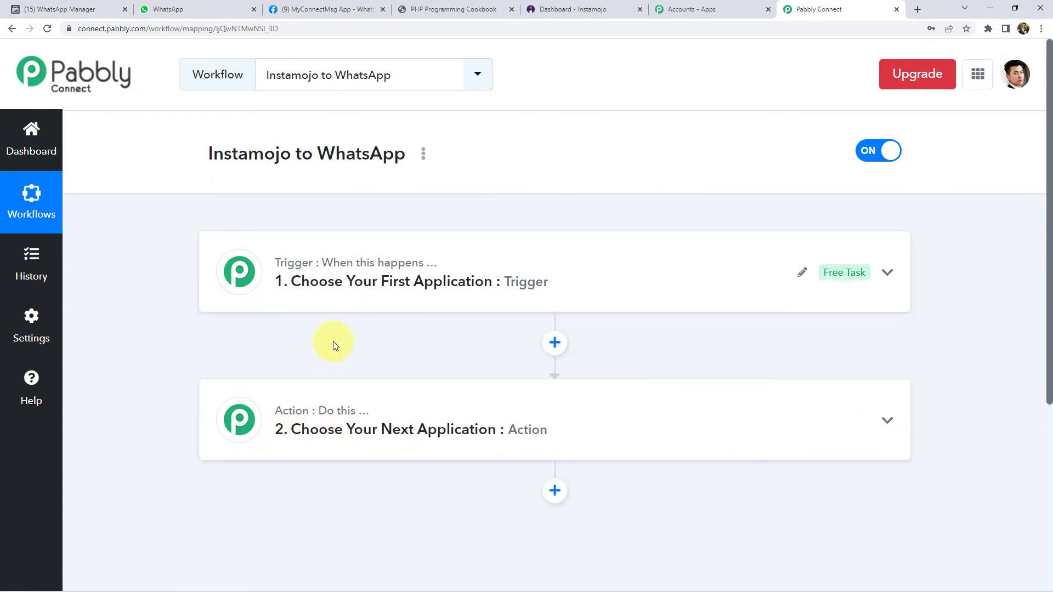
mouse_move(281, 273)
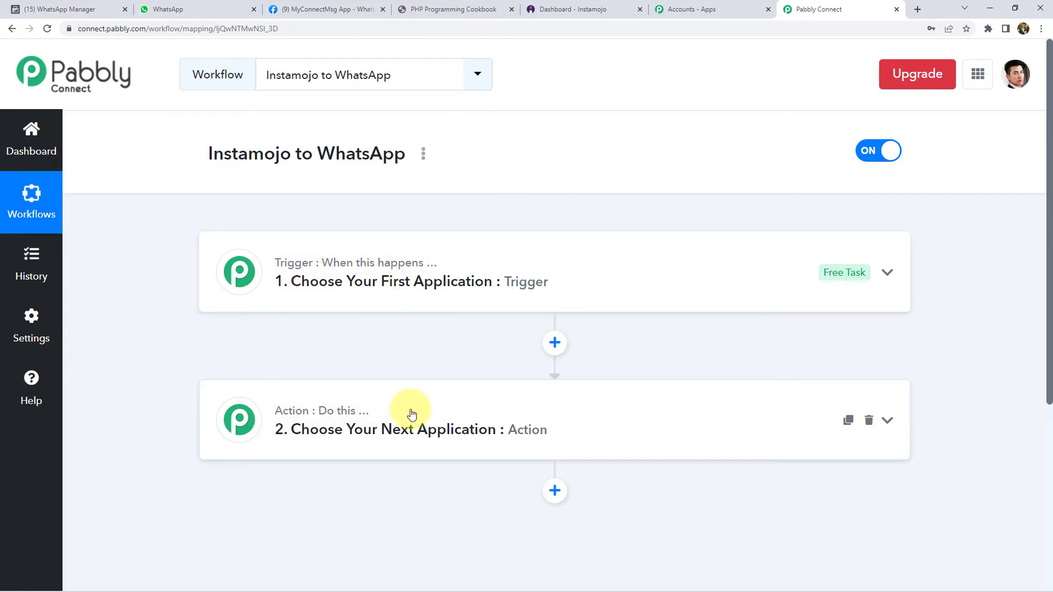
double_click(252, 154)
click(178, 158)
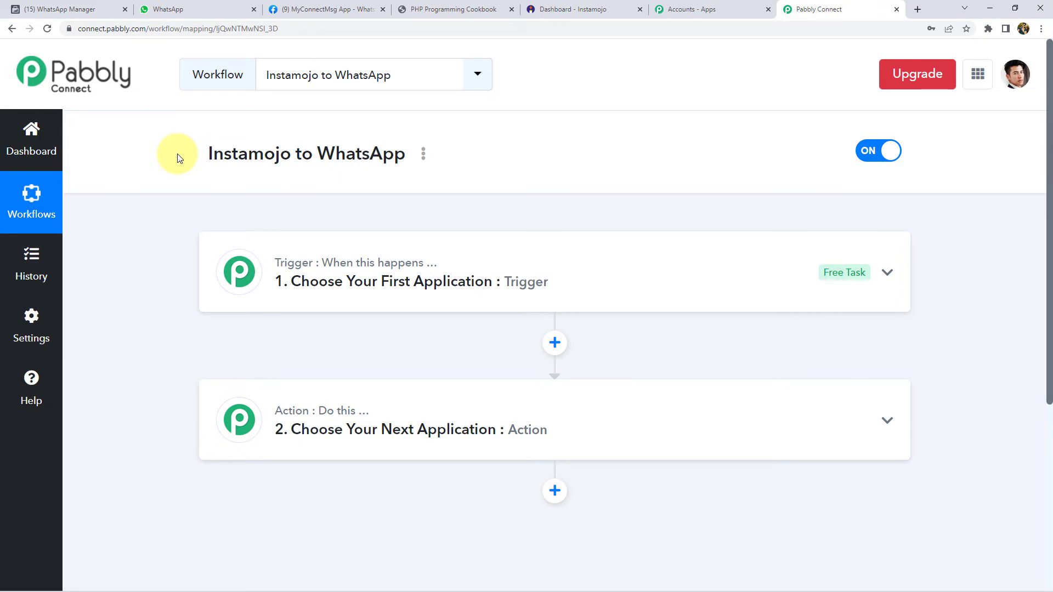
double_click(370, 154)
click(350, 152)
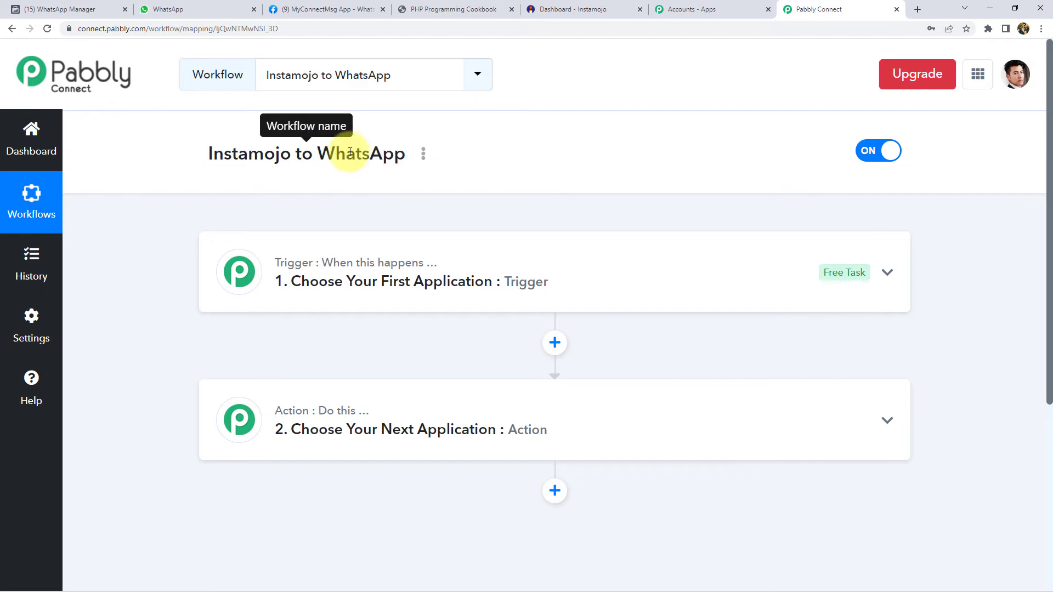
click(431, 10)
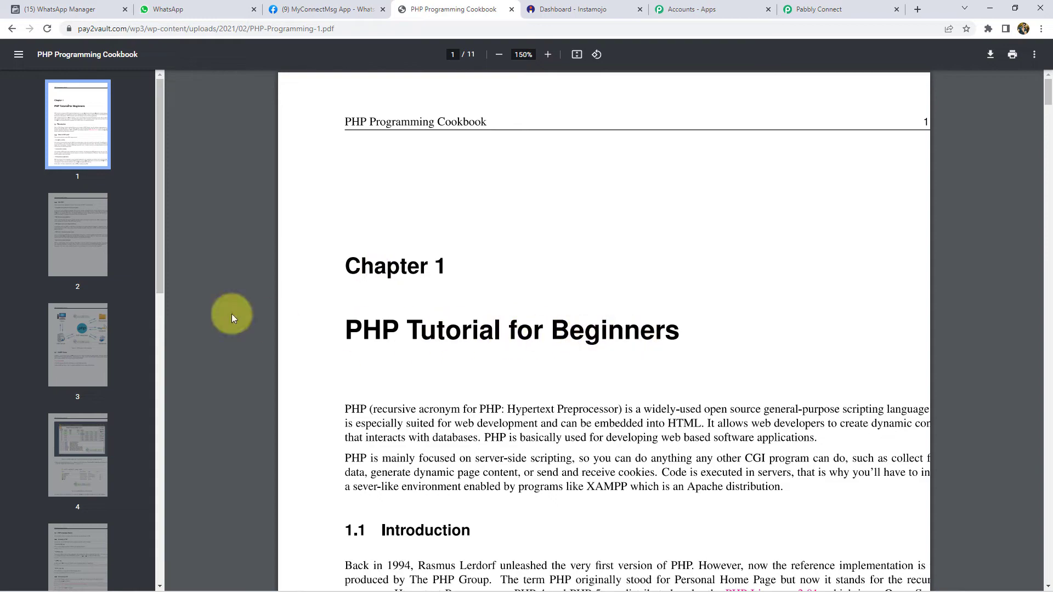
- Page through the PHP Programming Cookbook PDF to page 11 and back to page 1, then return to Pabbly
scroll(474, 337, down, 19)
scroll(474, 336, down, 20)
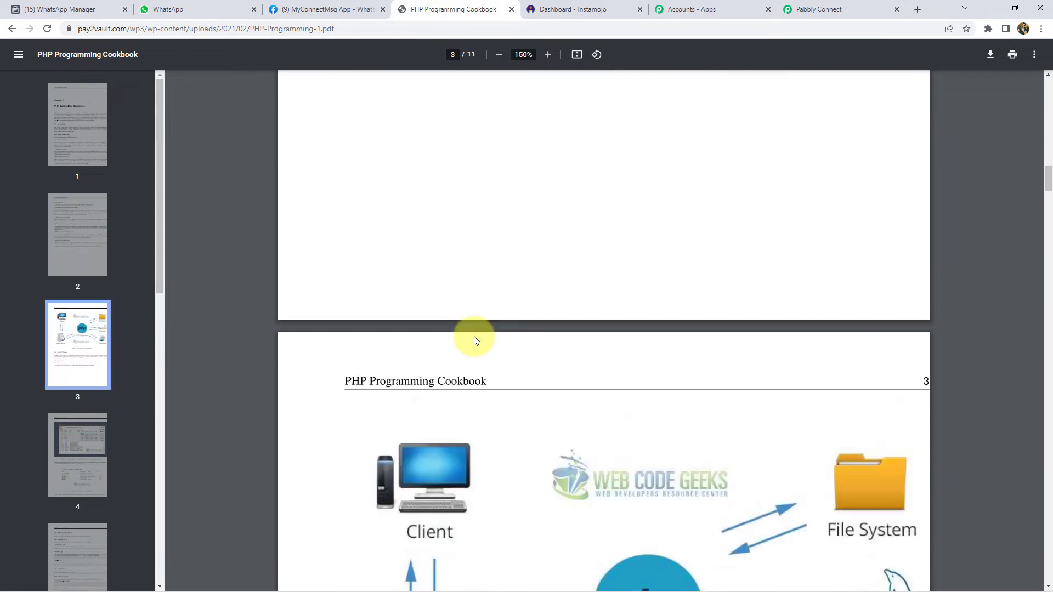
scroll(59, 348, down, 10)
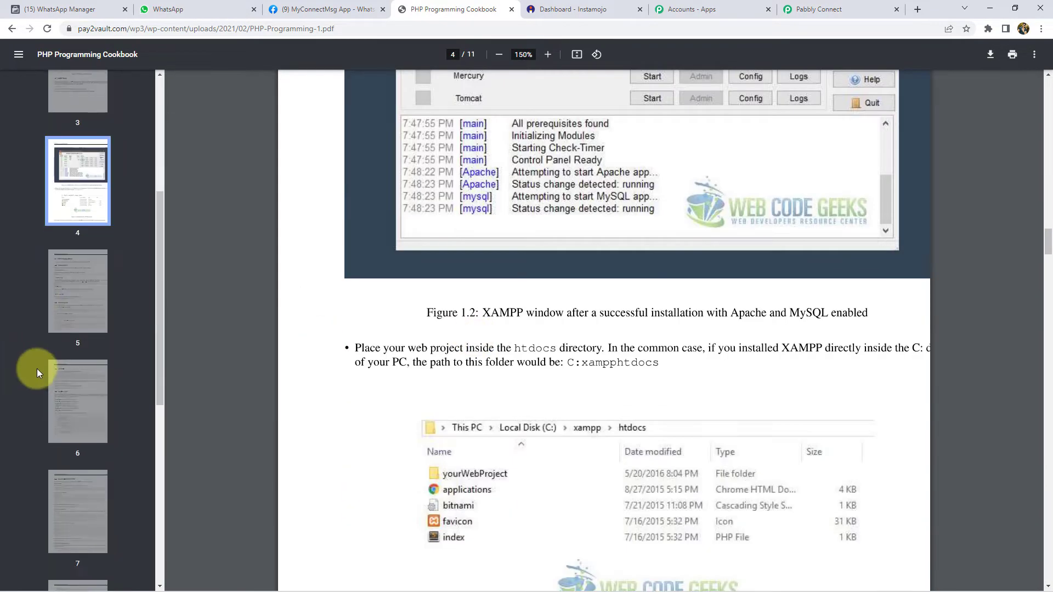
click(80, 527)
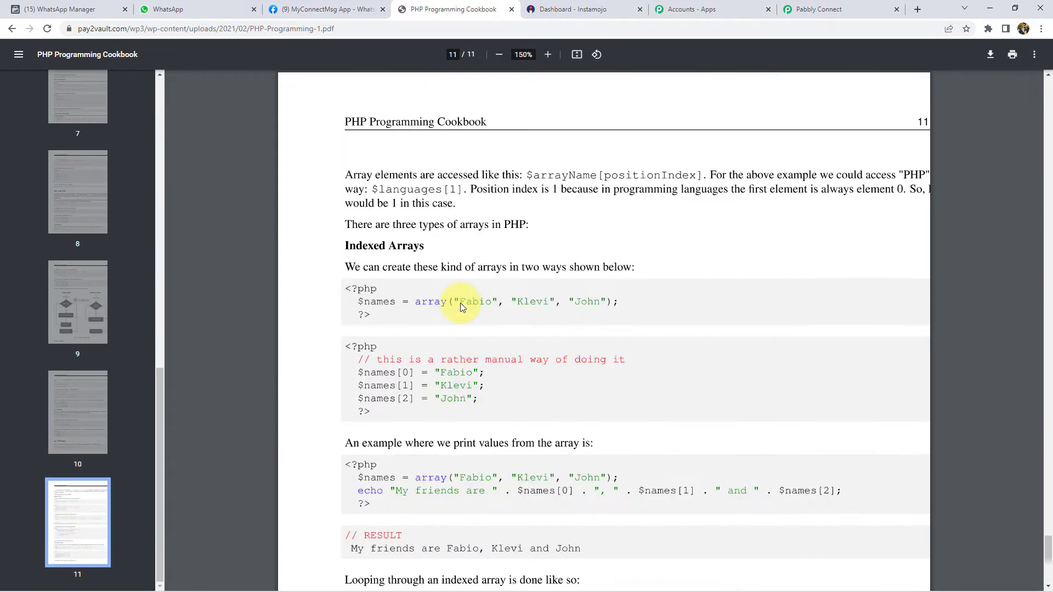
scroll(87, 317, up, 10)
click(75, 122)
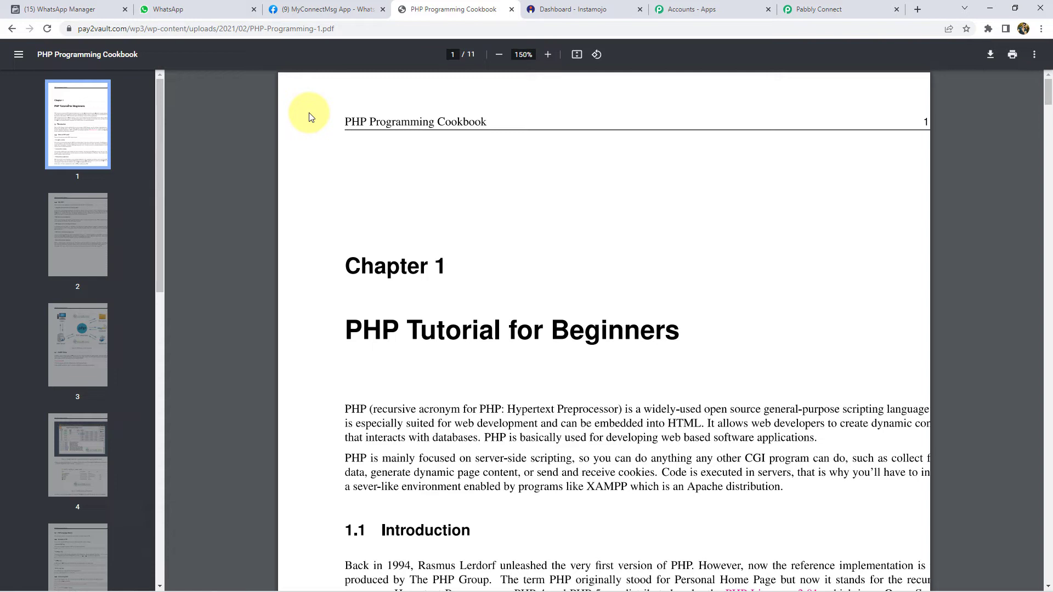
click(800, 9)
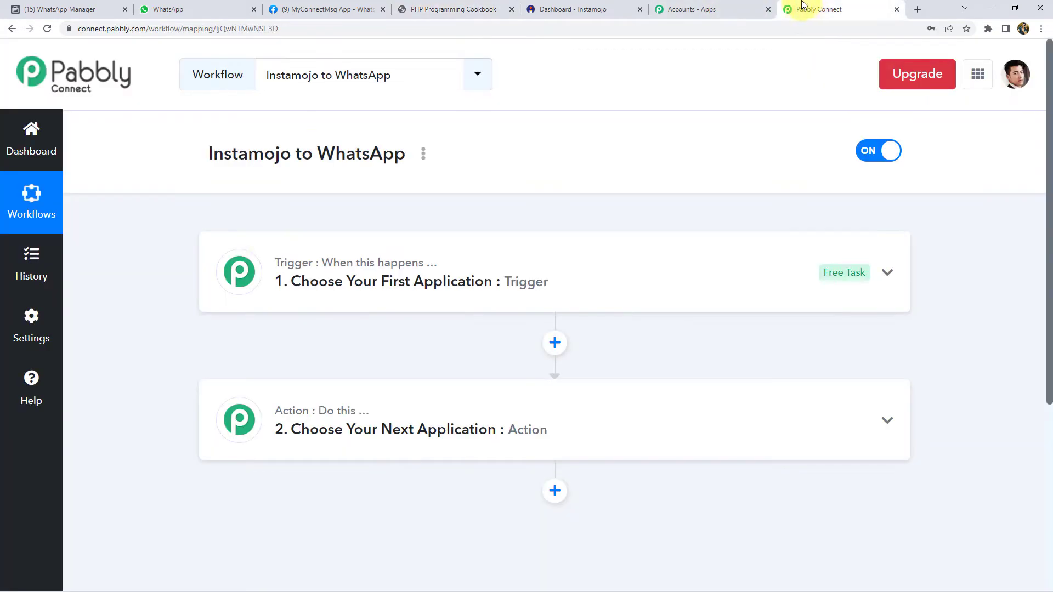
- Set the trigger to Instamojo's New Sale event, copy its webhook URL, and go to the Instamojo dashboard
click(289, 307)
click(277, 370)
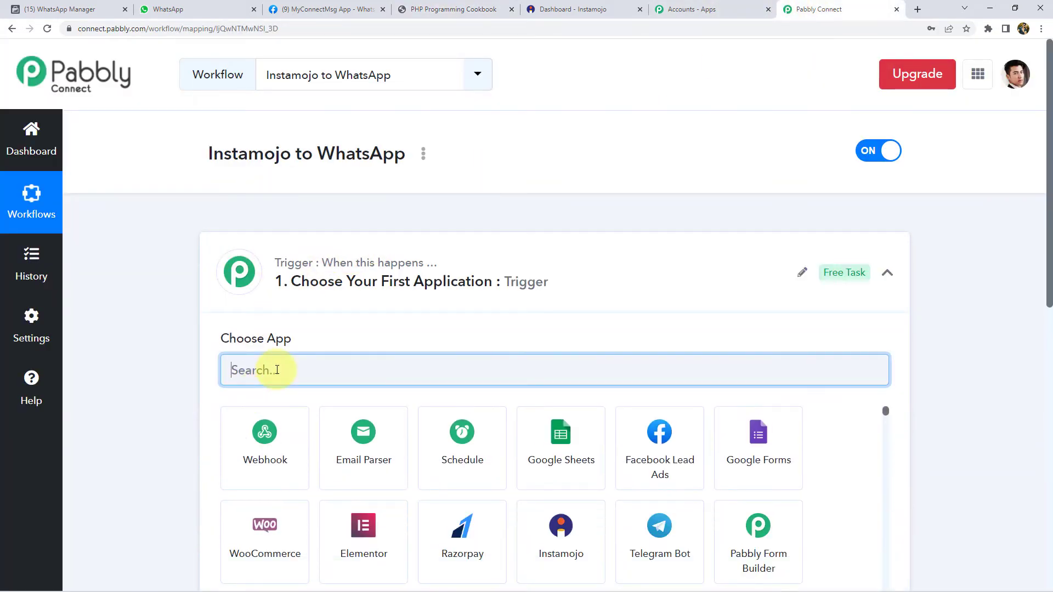
text(insta)
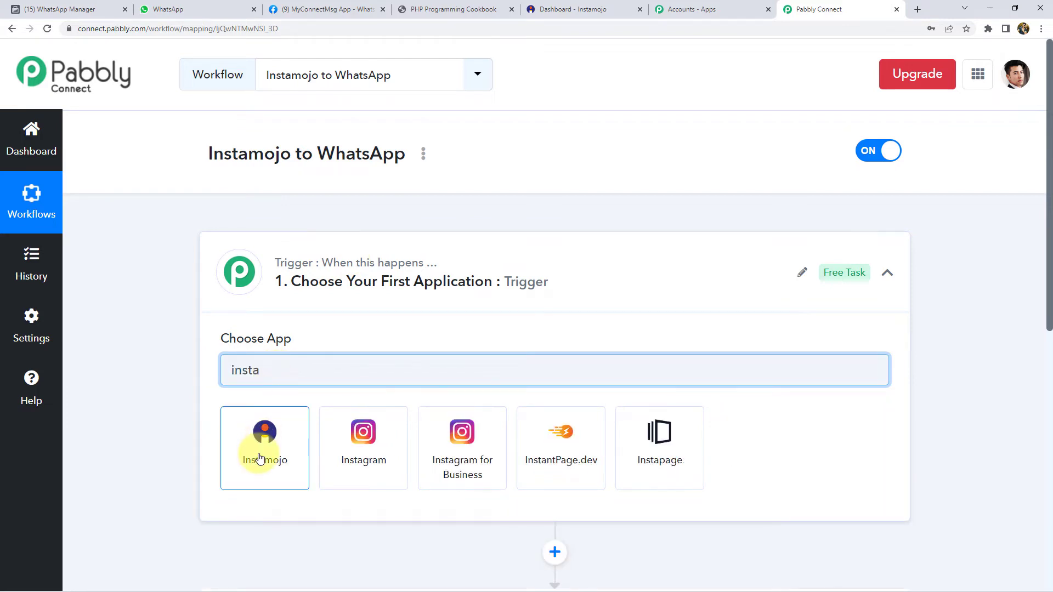
click(260, 455)
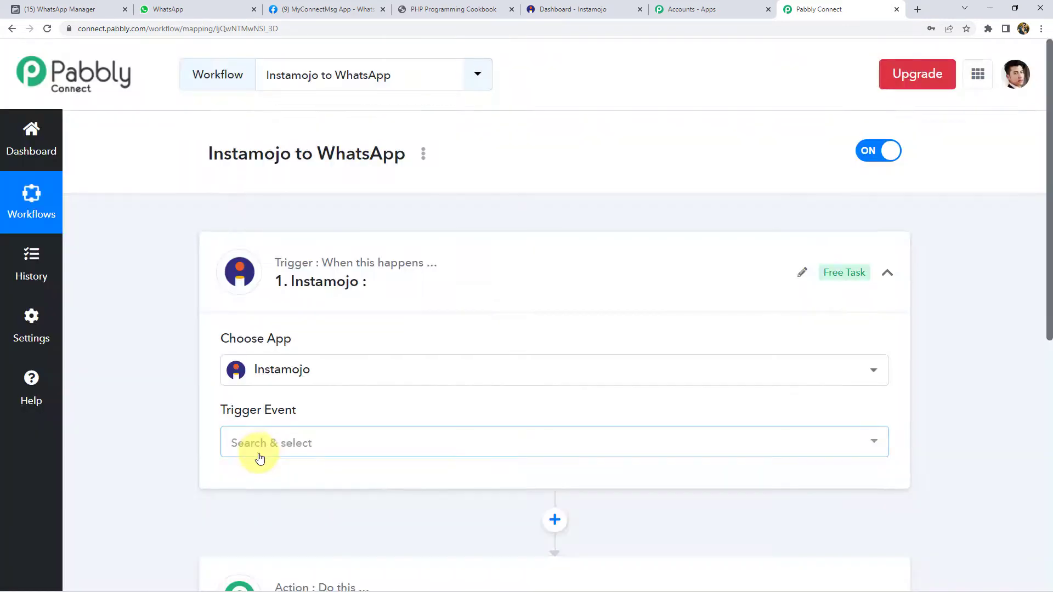
click(259, 457)
click(267, 517)
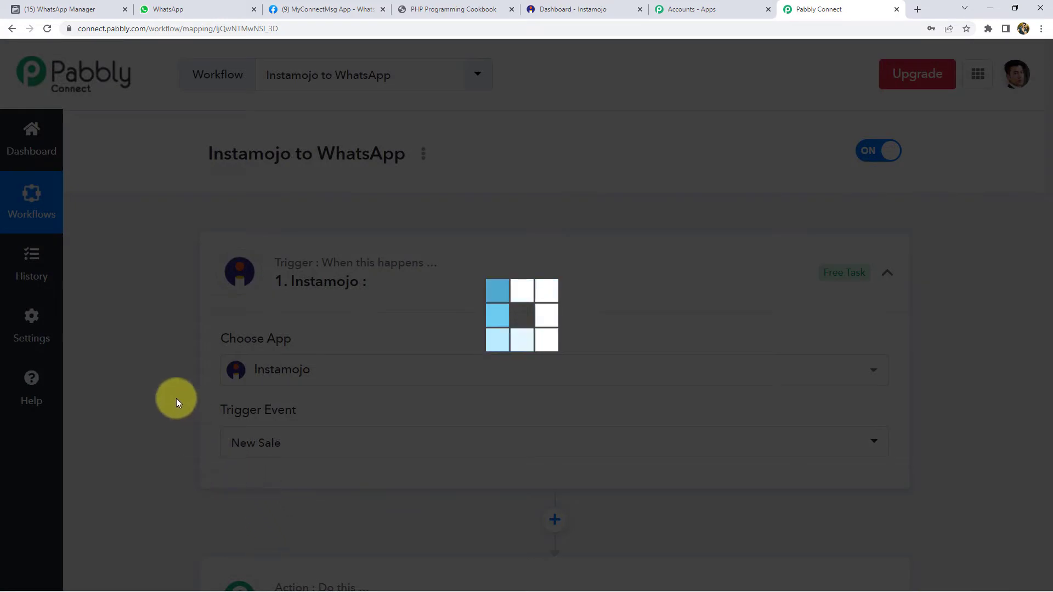
scroll(166, 377, down, 5)
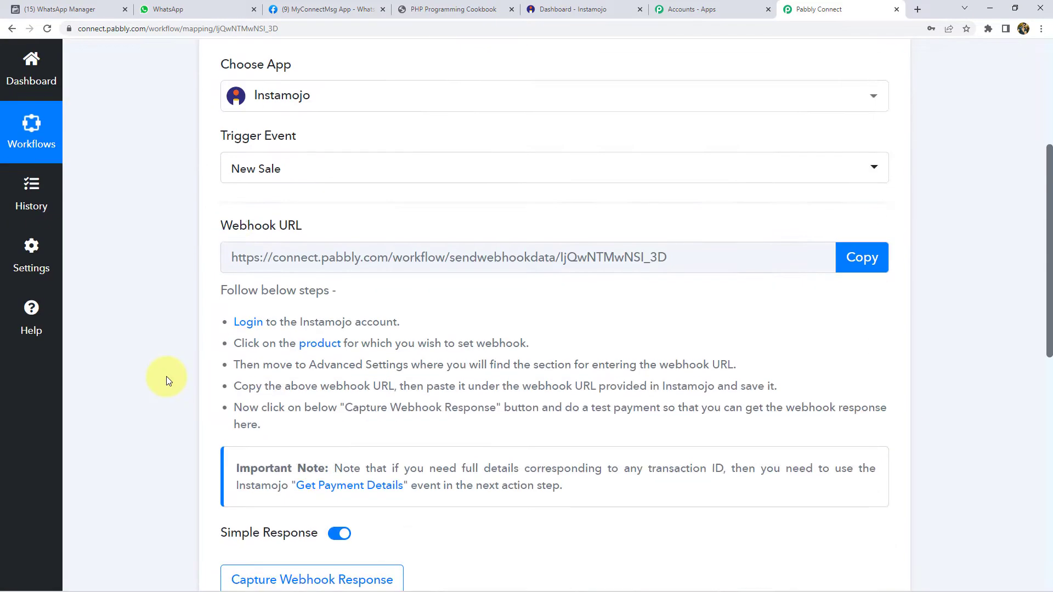
click(869, 260)
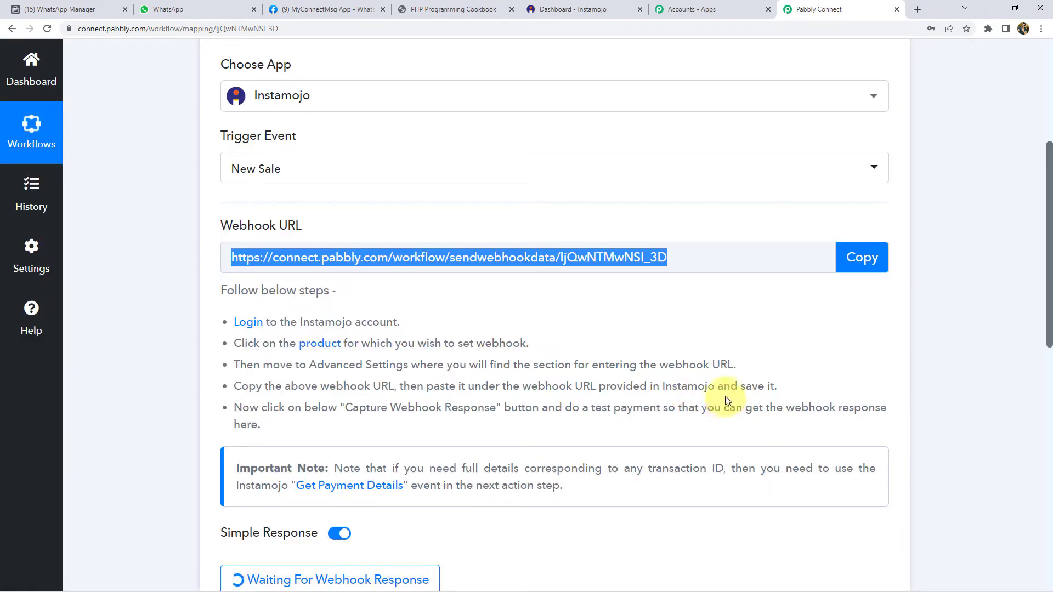
click(564, 9)
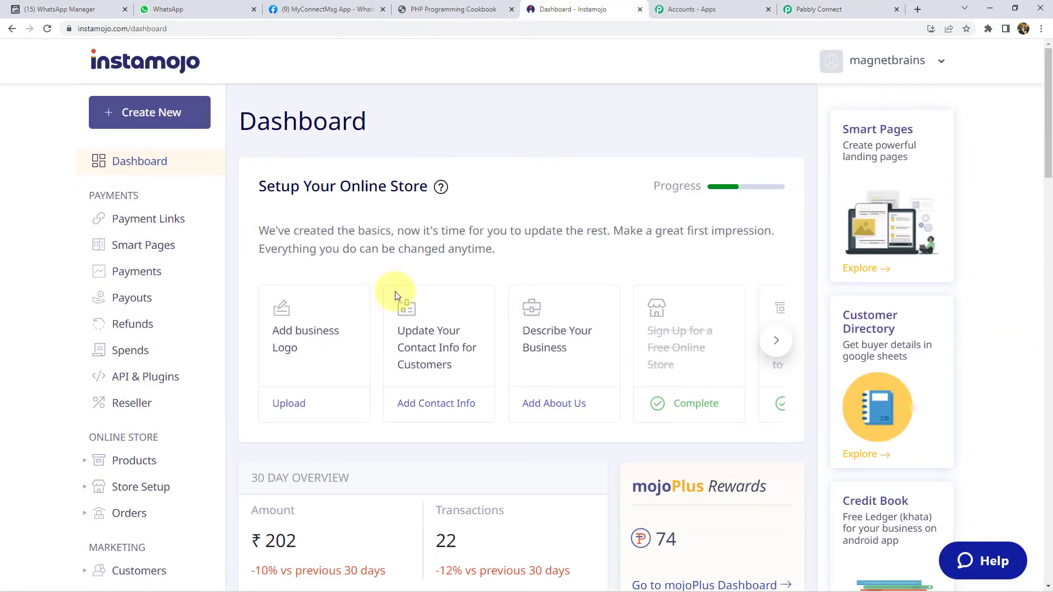
- Start a new Instamojo smart payment link with the purpose 'Payment for PHP Course'
click(136, 118)
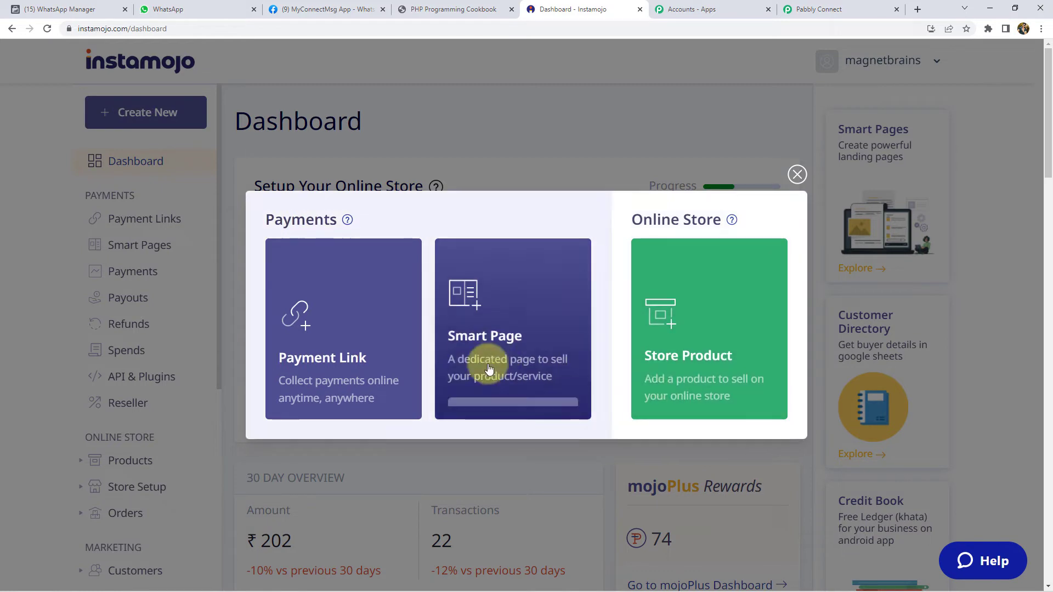
mouse_move(353, 346)
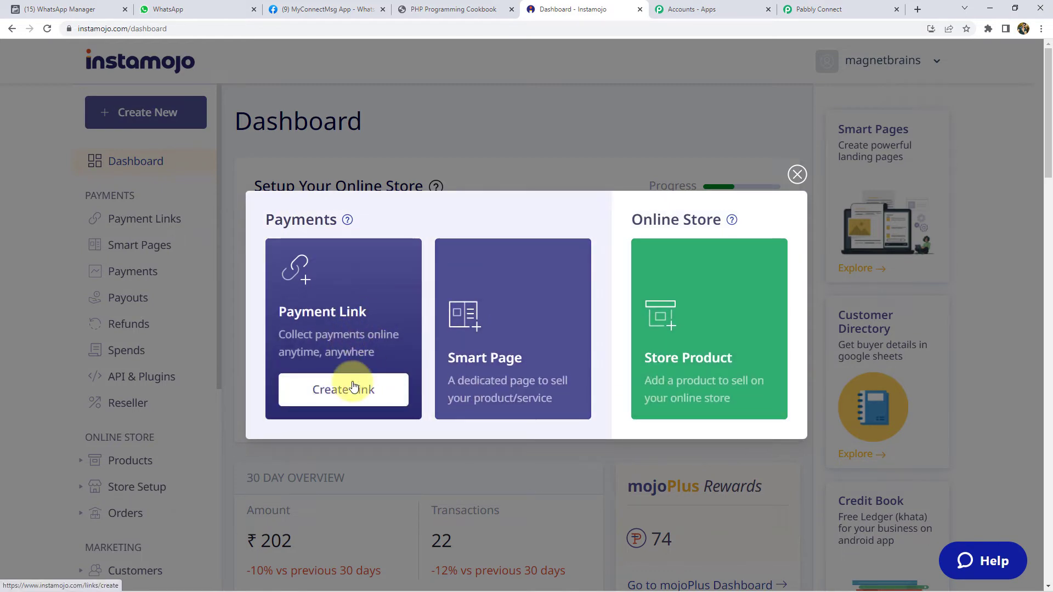
click(357, 388)
click(634, 203)
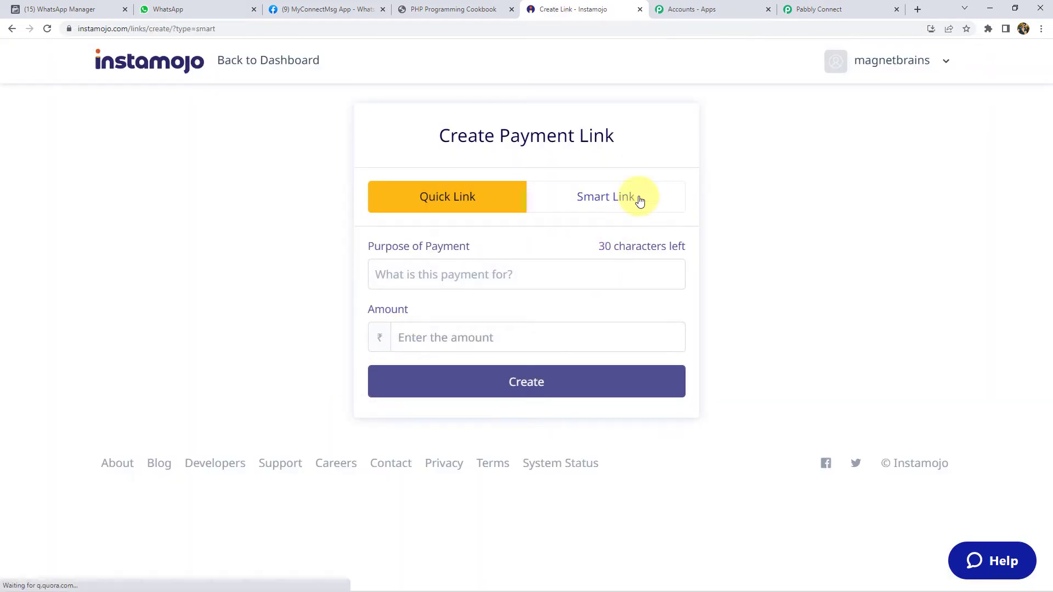
click(412, 271)
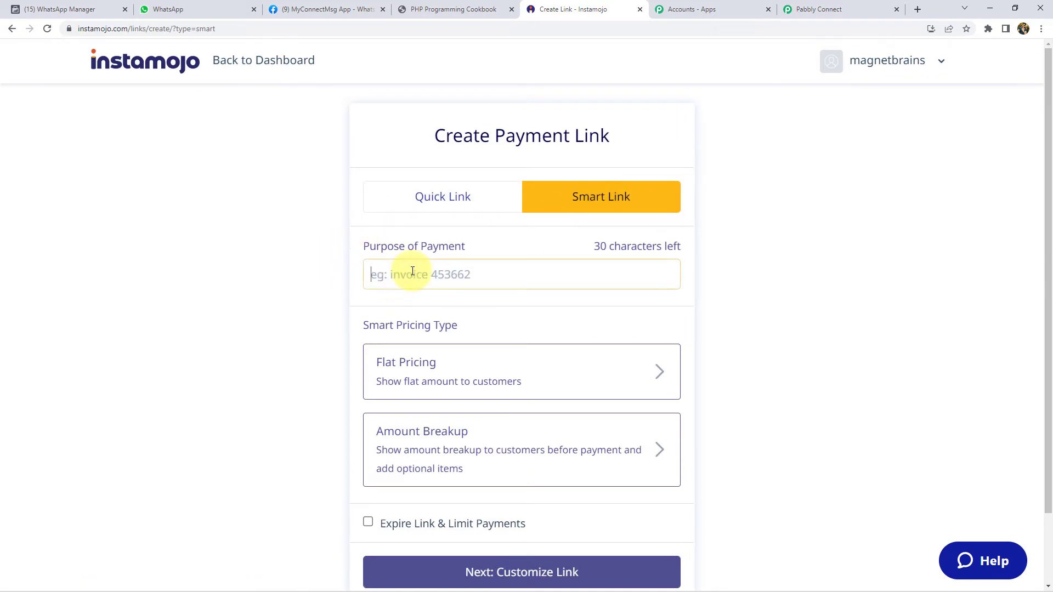
text(PHP Course)
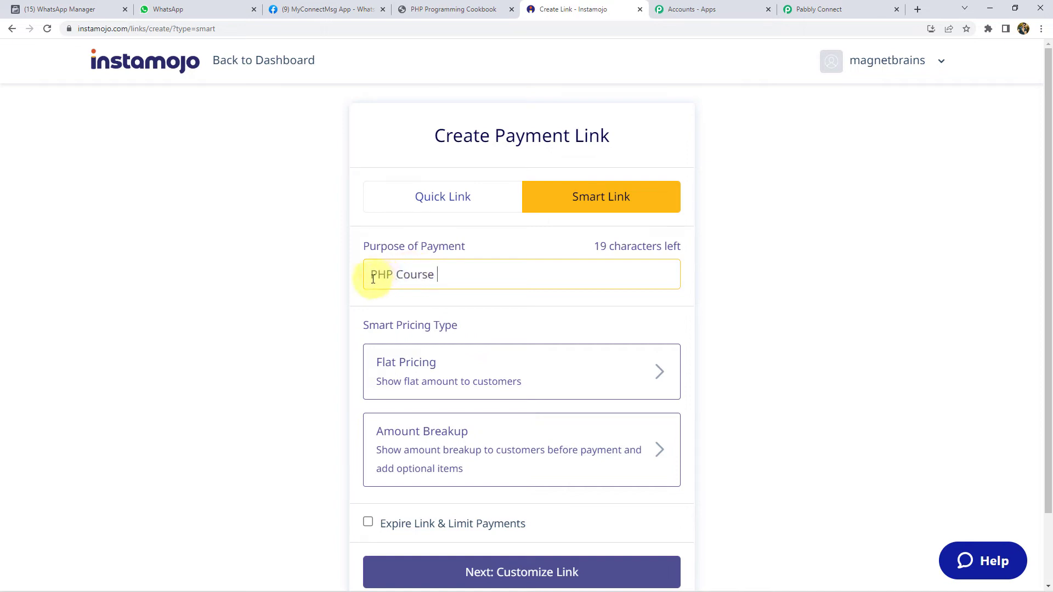
text(Pay men)
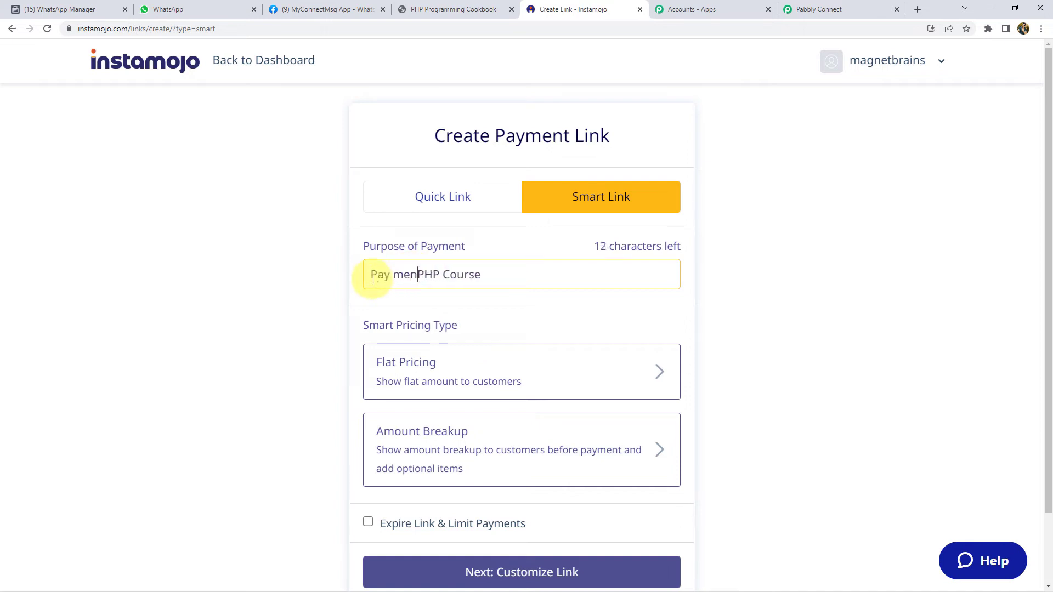
key(BackSpace)
key(BackSpace)
key(BackSpace)
key(BackSpace)
text(ment )
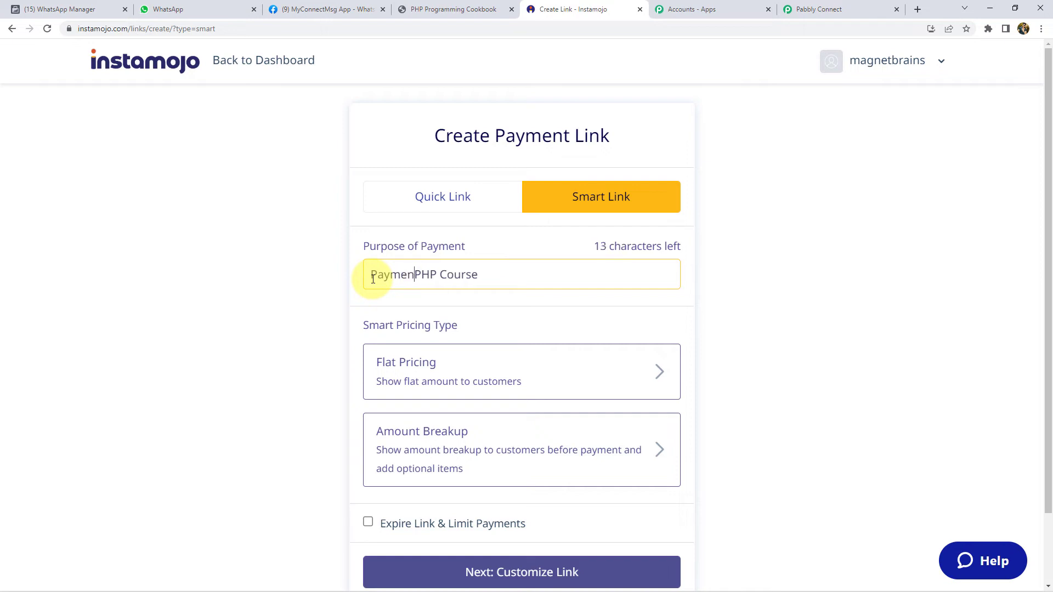
text(for)
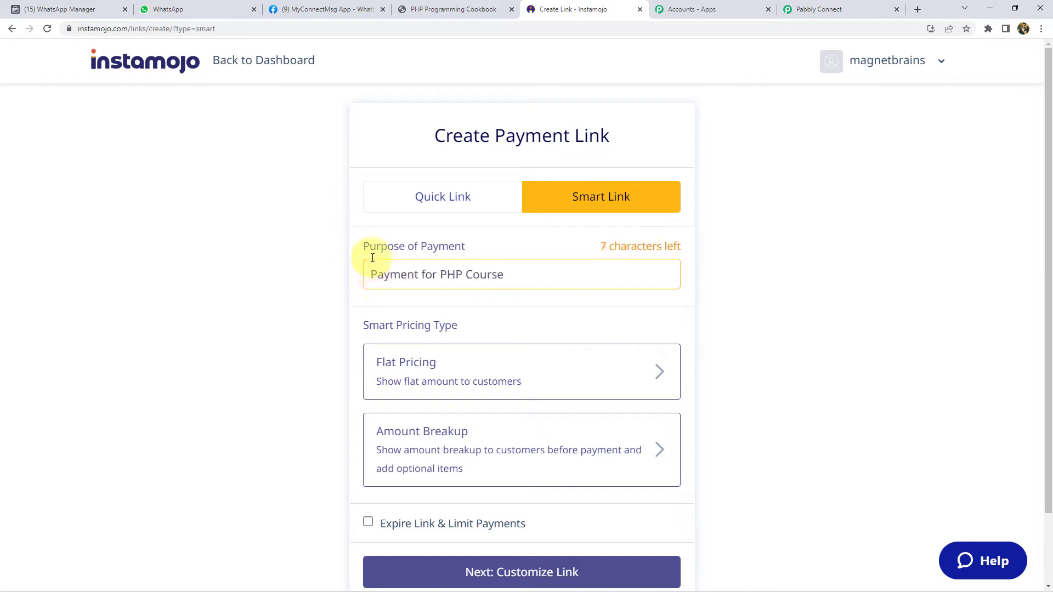
click(512, 275)
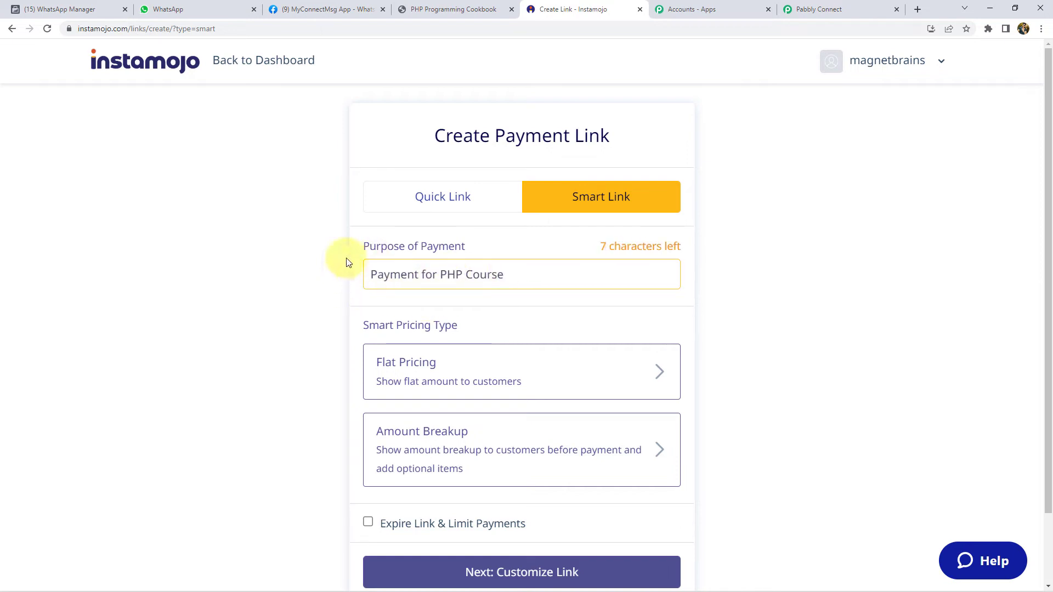
- Give the link a flat price of ₹9 and continue to Customize Link
scroll(357, 274, down, 2)
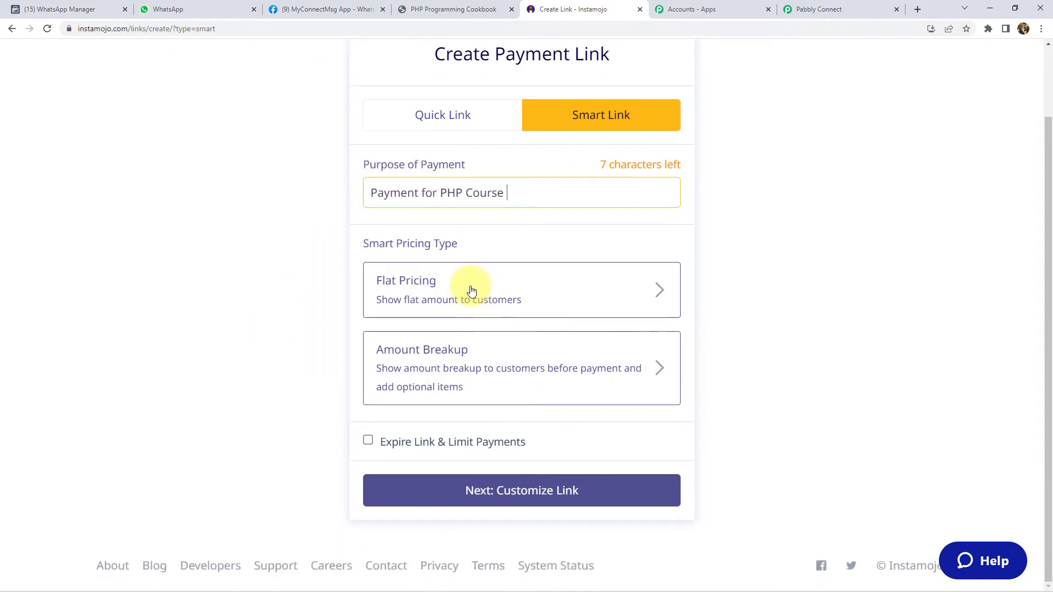
click(469, 288)
click(439, 332)
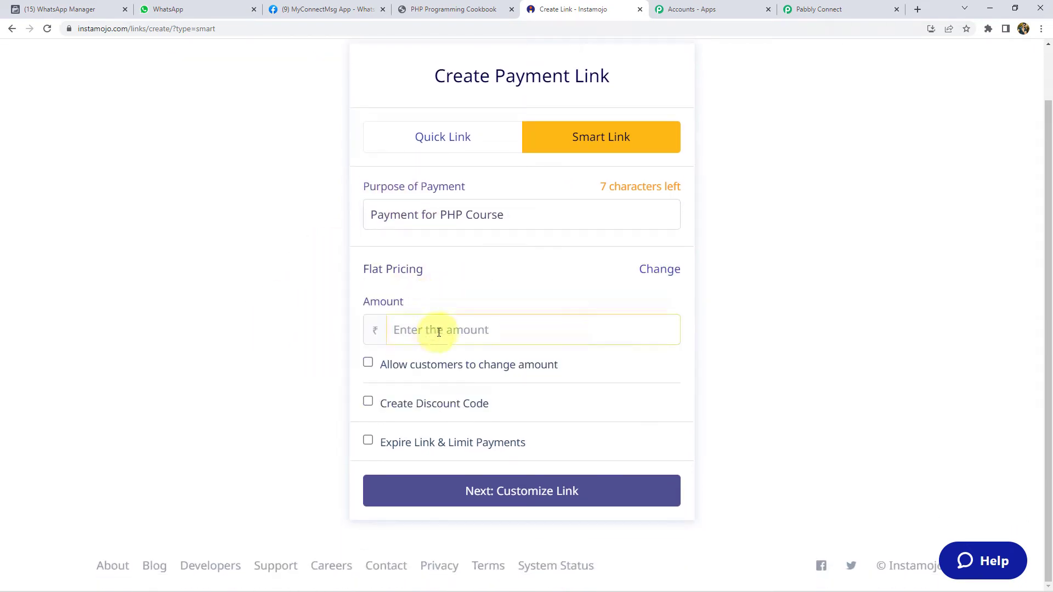
text(9)
click(321, 322)
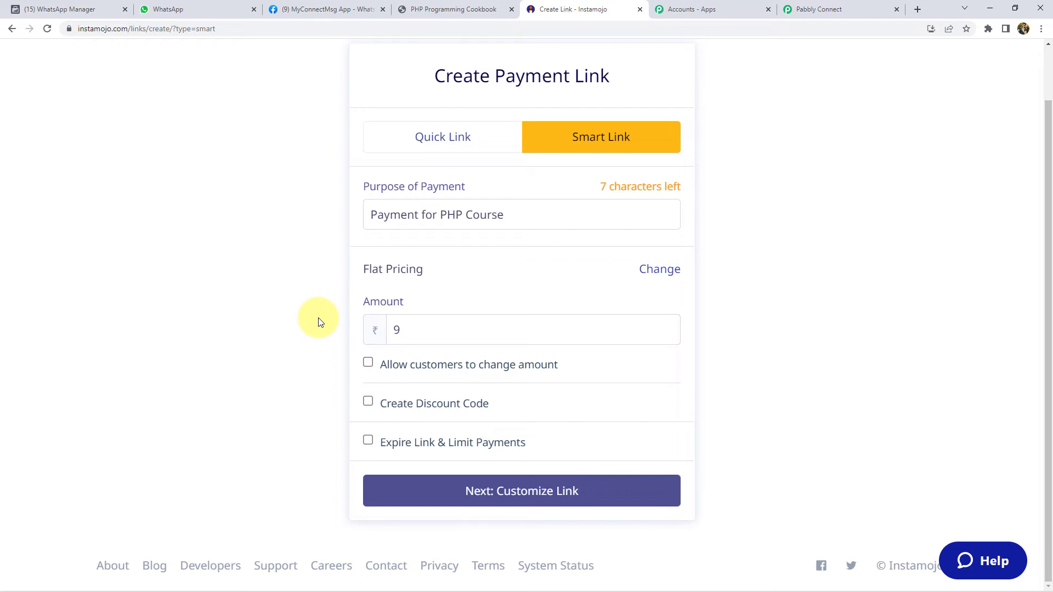
click(551, 497)
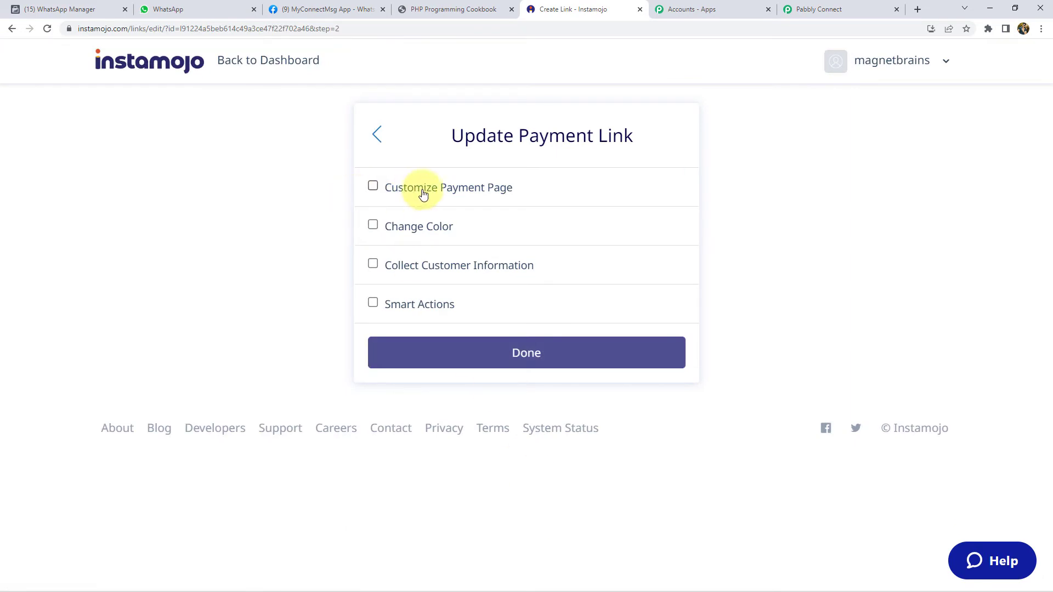
- Enable payment page customization with a description
click(424, 192)
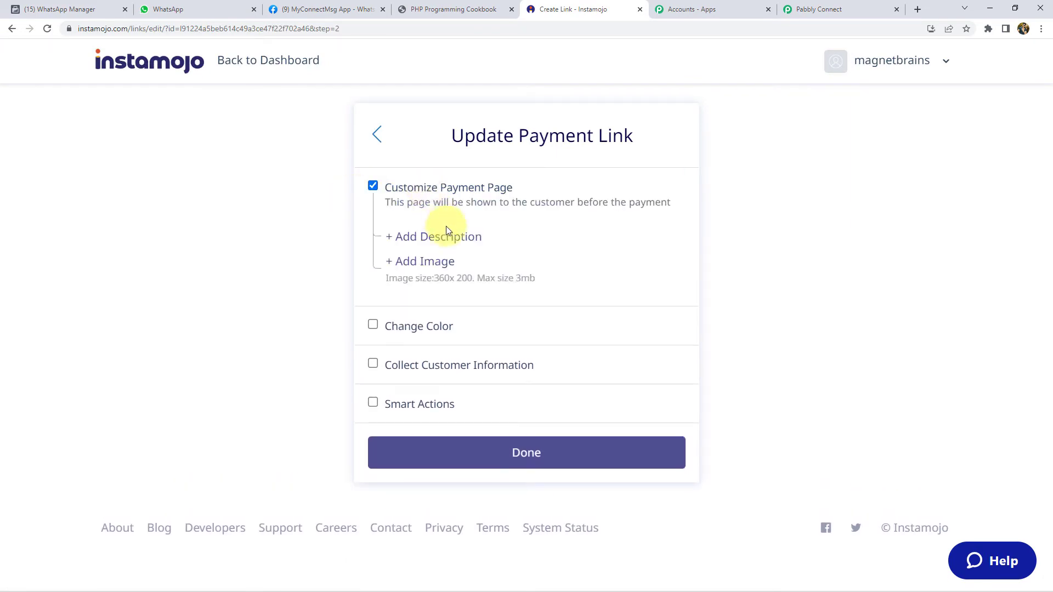
click(450, 240)
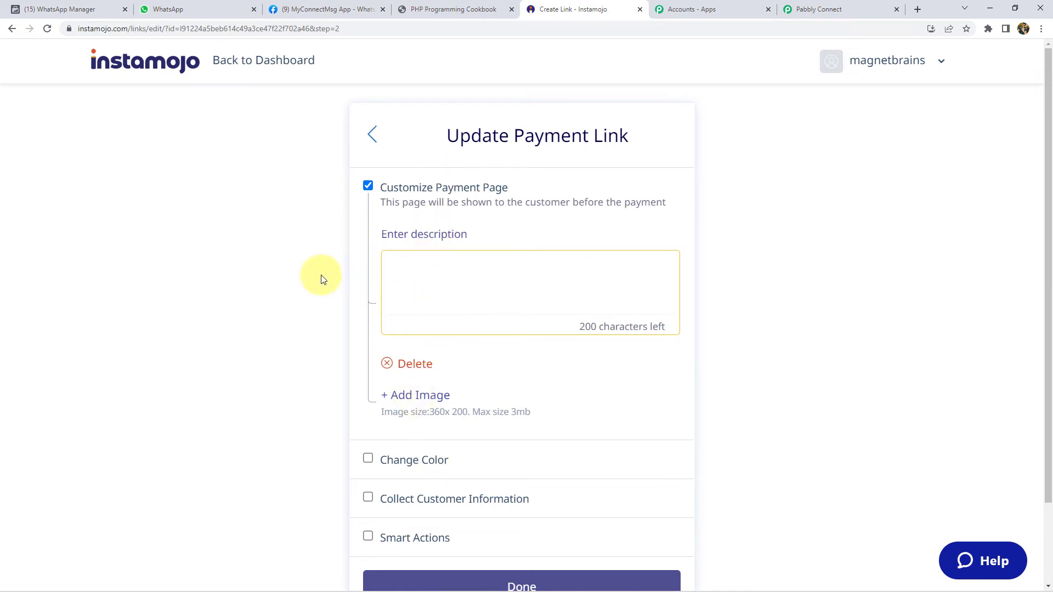
scroll(323, 278, down, 2)
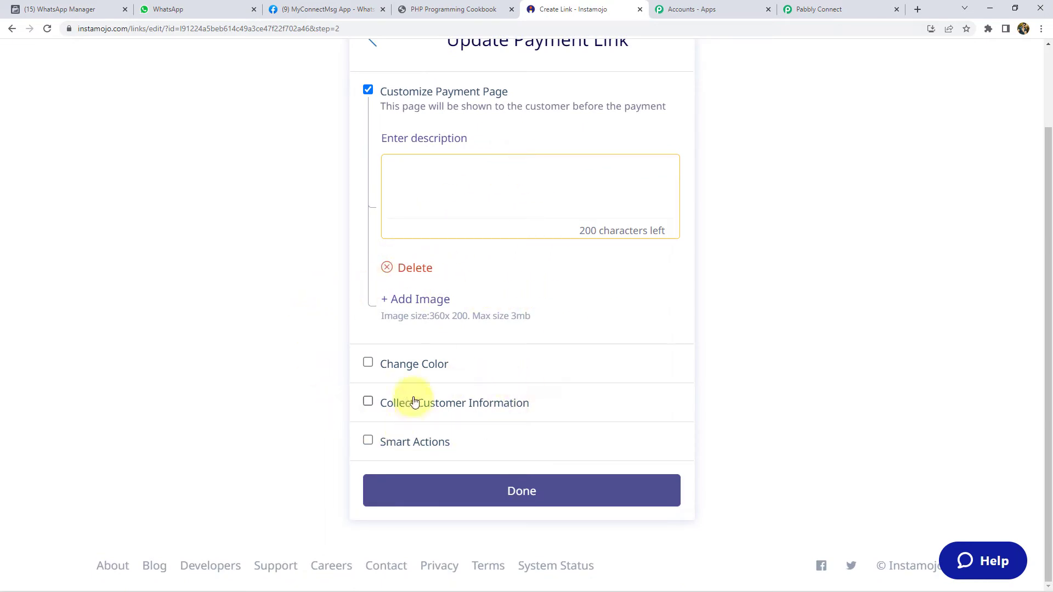
- Enable Smart Actions and add a webhook using the Pabbly Connect webhook URL
click(407, 448)
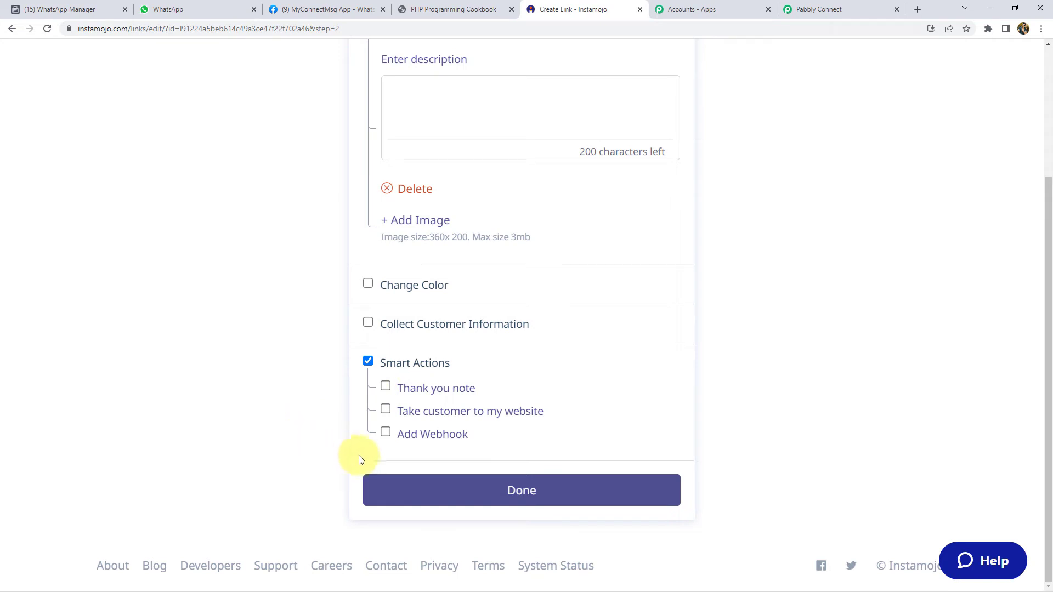
click(425, 436)
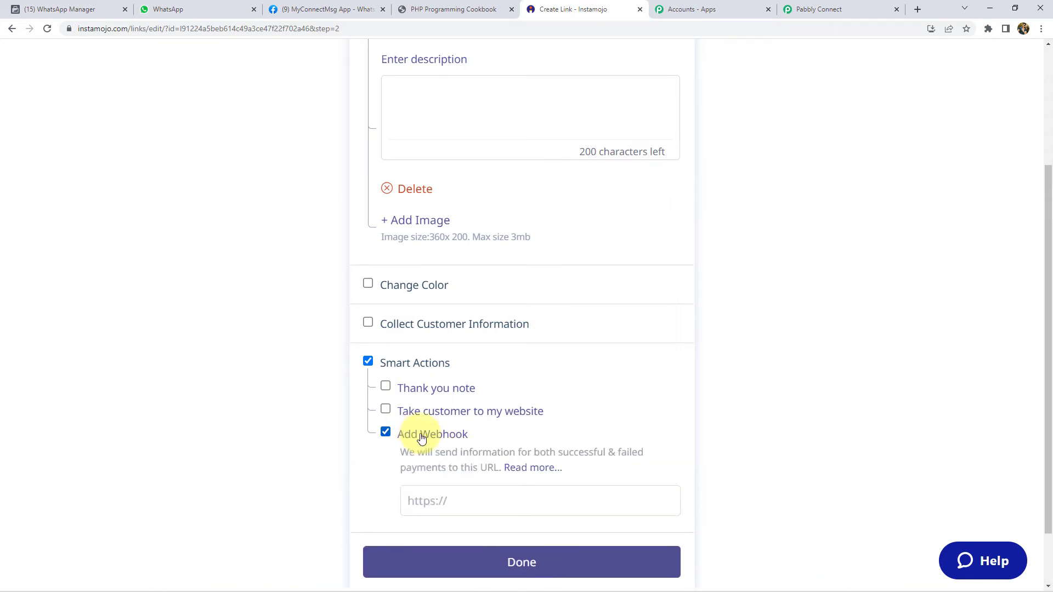
scroll(427, 422, down, 1)
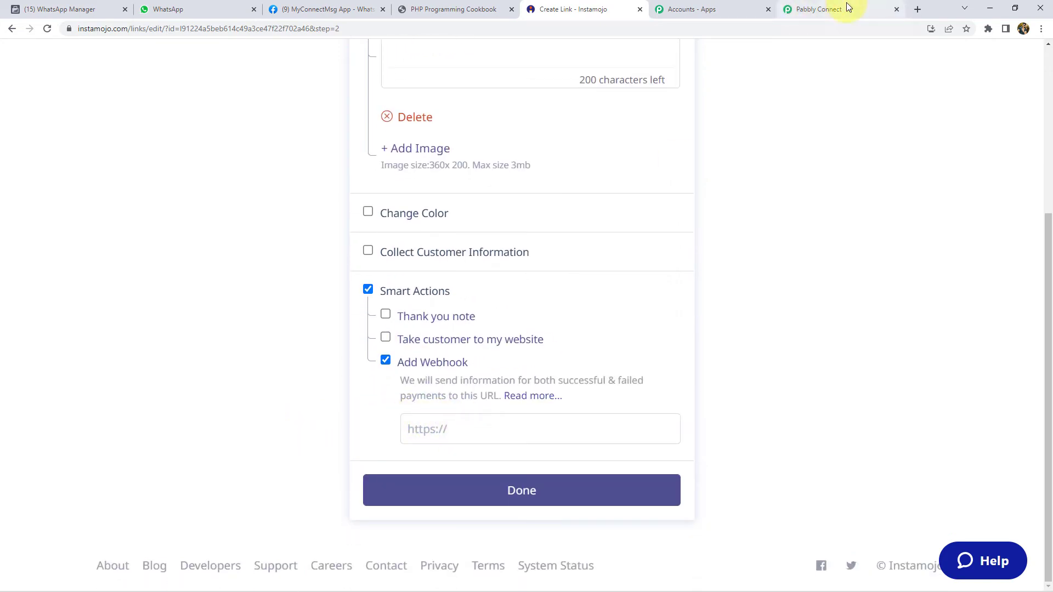
click(849, 9)
click(851, 270)
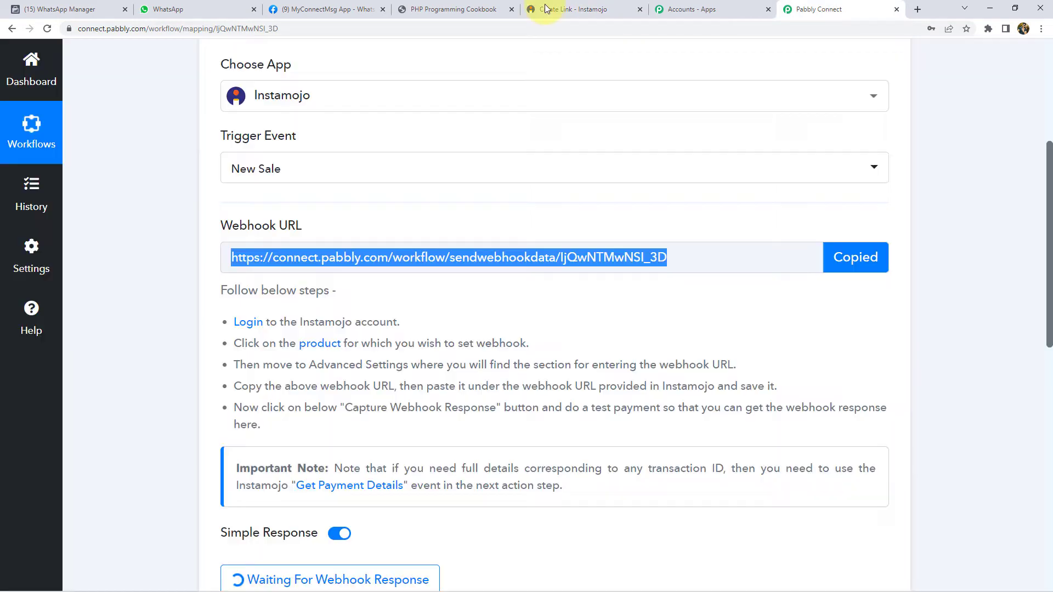
click(570, 9)
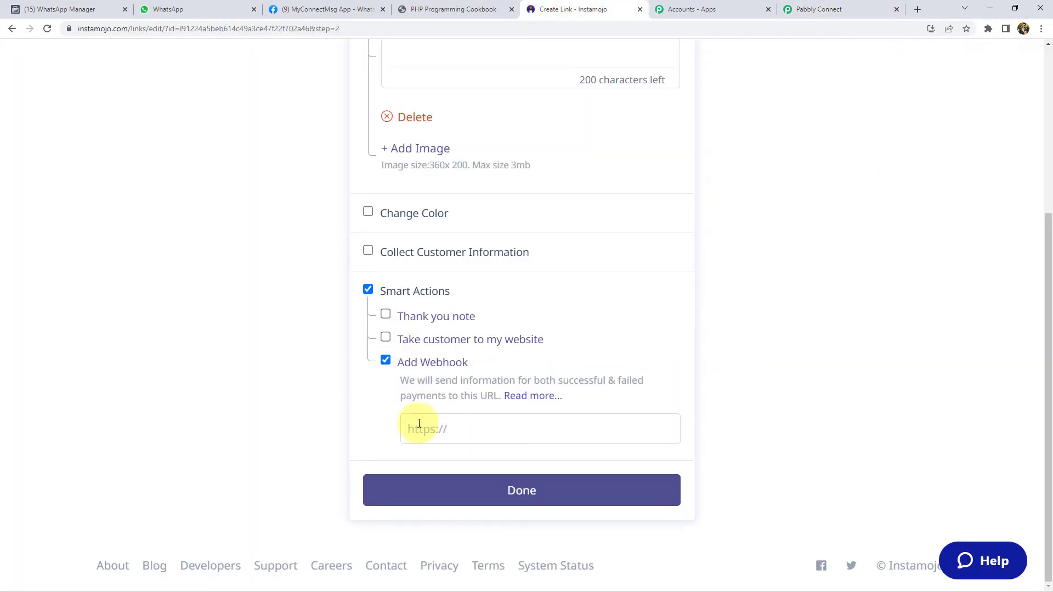
click(422, 428)
key(ctrl+v)
click(498, 490)
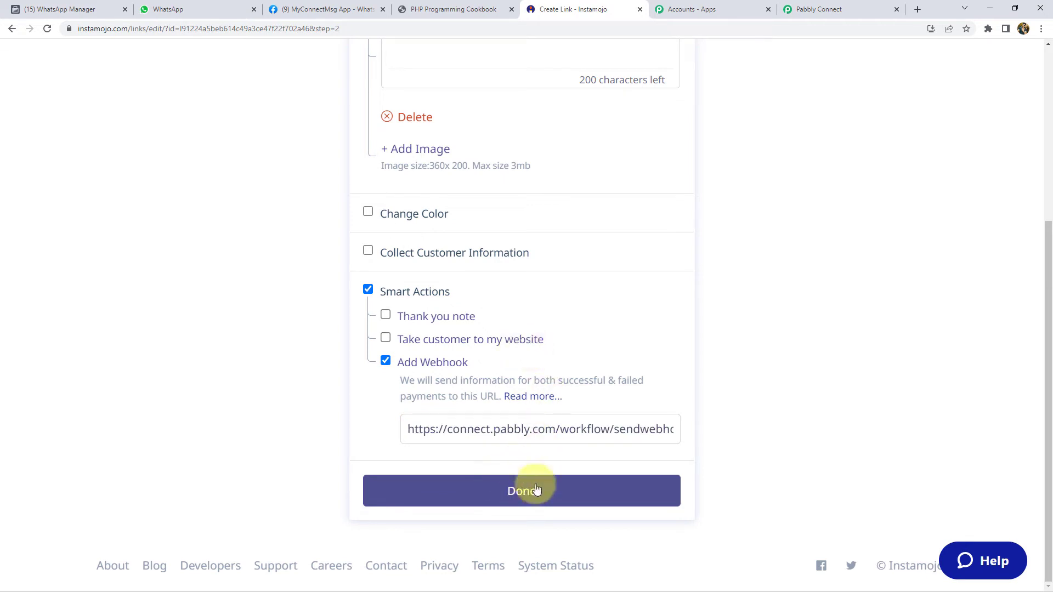
- Paste the course description into the payment page description
scroll(517, 313, up, 5)
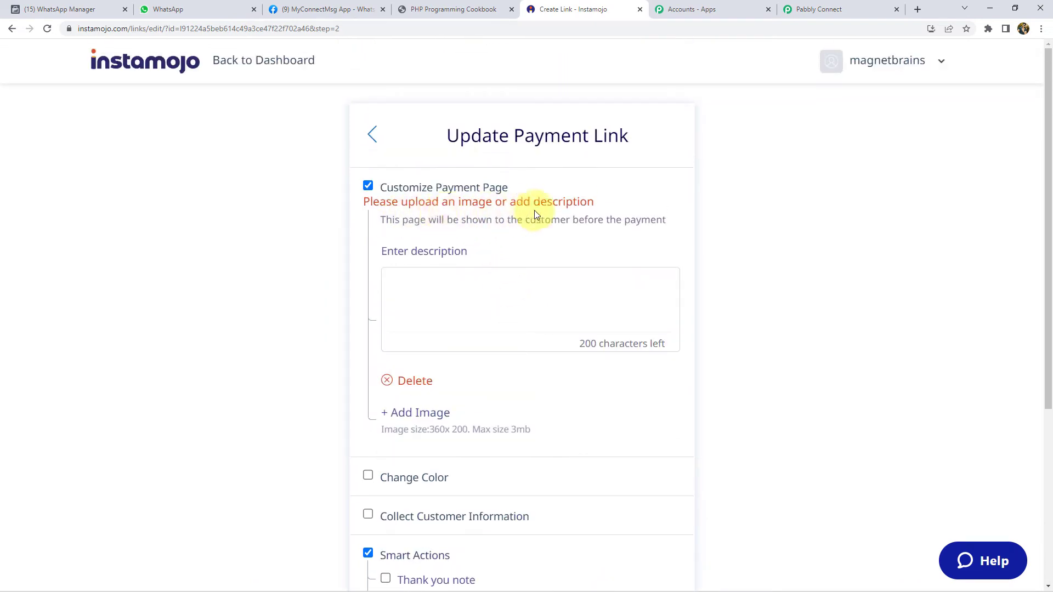
scroll(341, 298, down, 5)
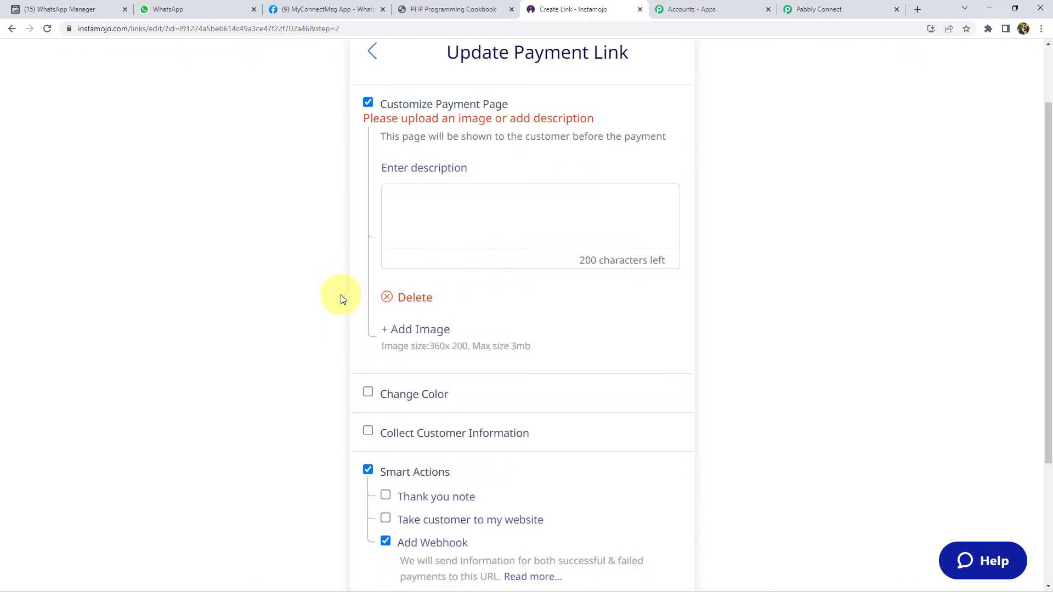
scroll(340, 294, up, 2)
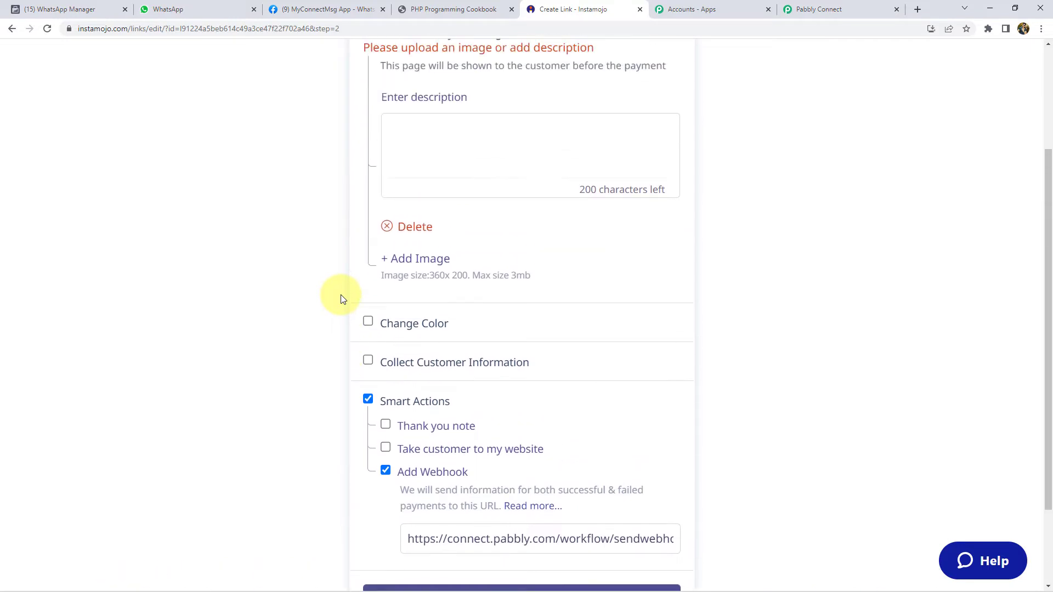
scroll(341, 294, up, 3)
click(434, 287)
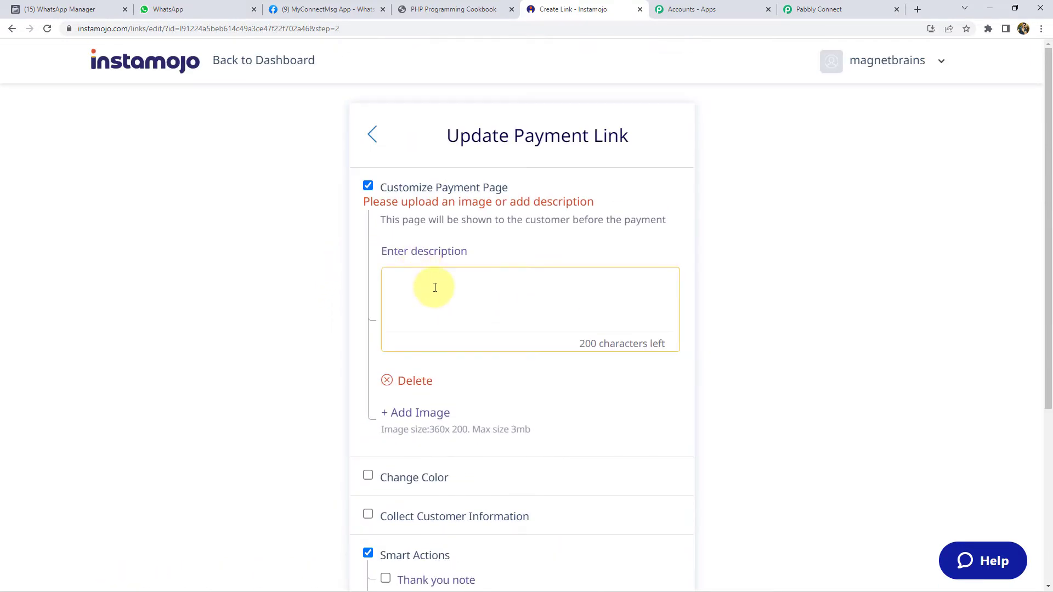
key(ctrl+v)
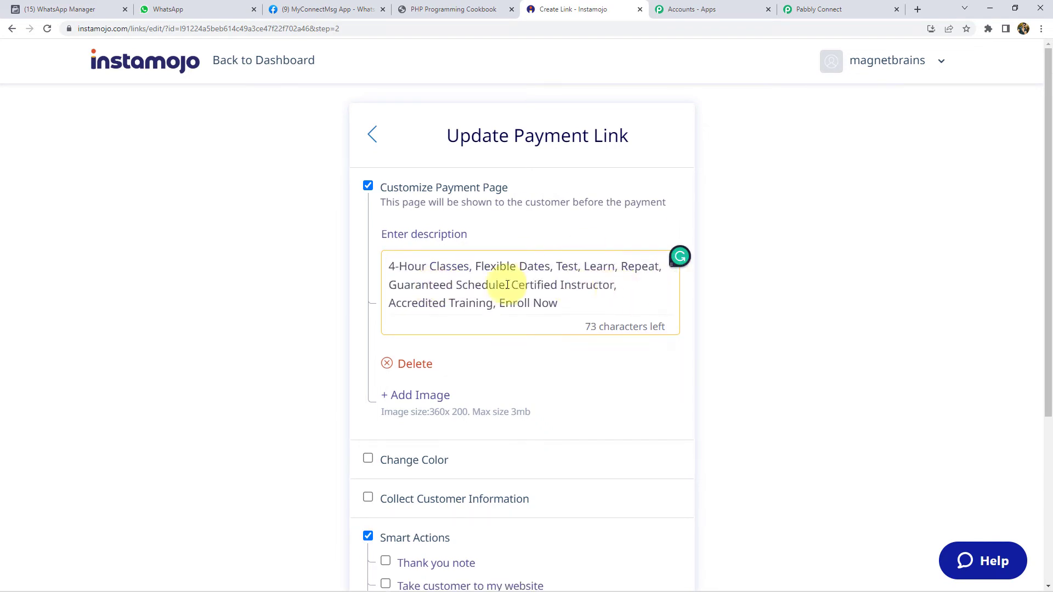
scroll(334, 280, down, 2)
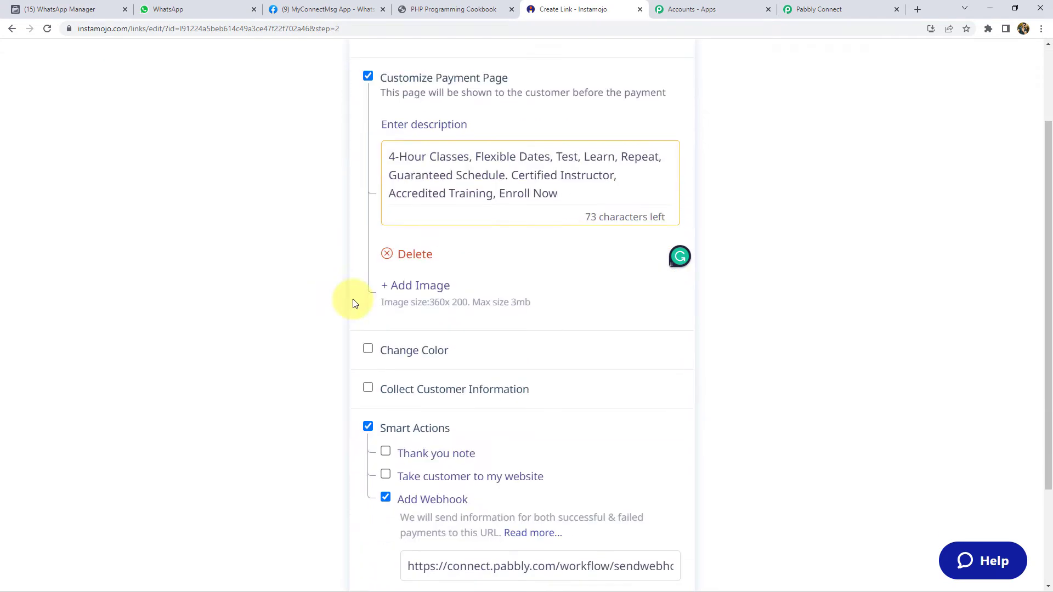
- Attach the BigCommerce image to the payment page and finish the link with Done
click(420, 284)
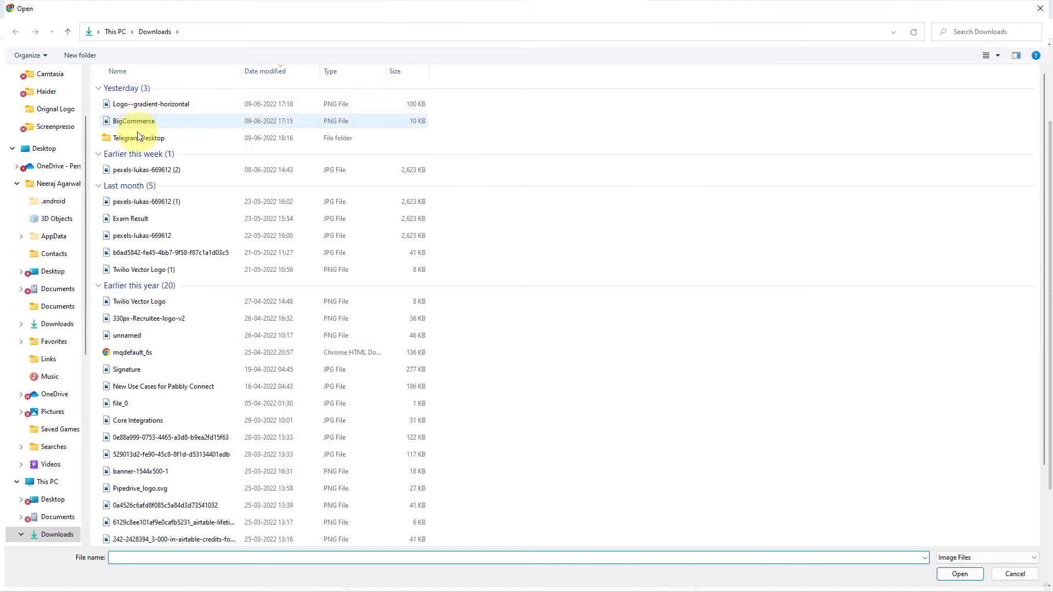
double_click(146, 121)
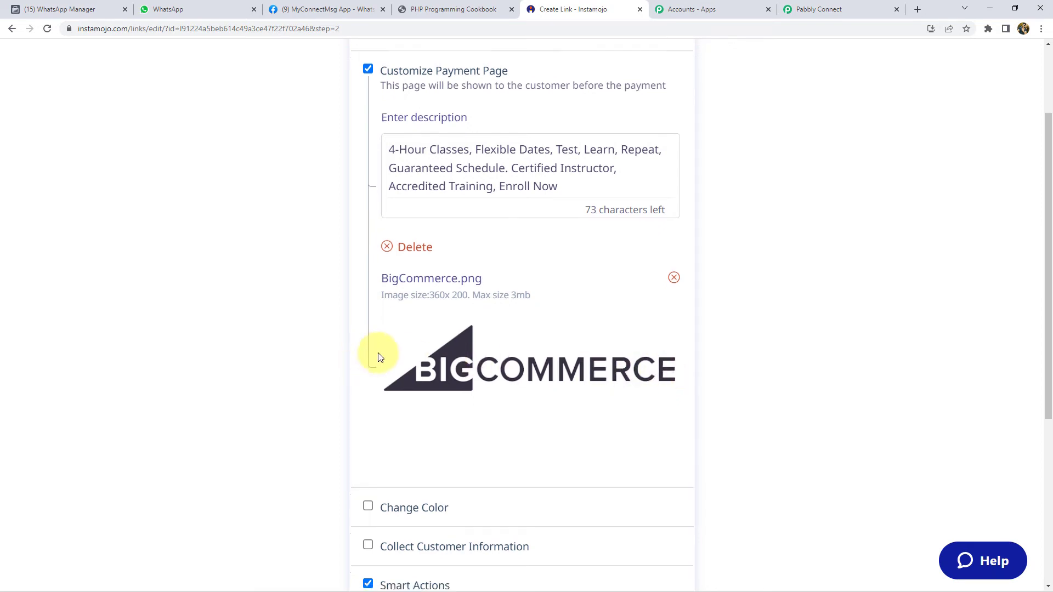
scroll(376, 352, down, 4)
scroll(565, 489, down, 2)
click(543, 492)
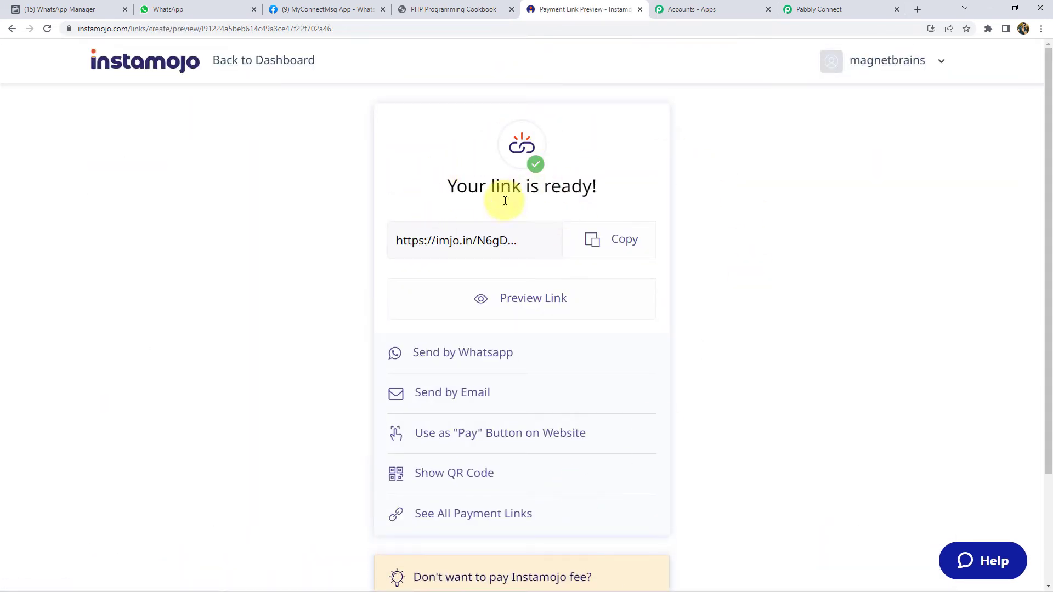
- Open the copied imjo.in payment link in a new tab, click Pay Now, then return to Pabbly Connect
click(606, 238)
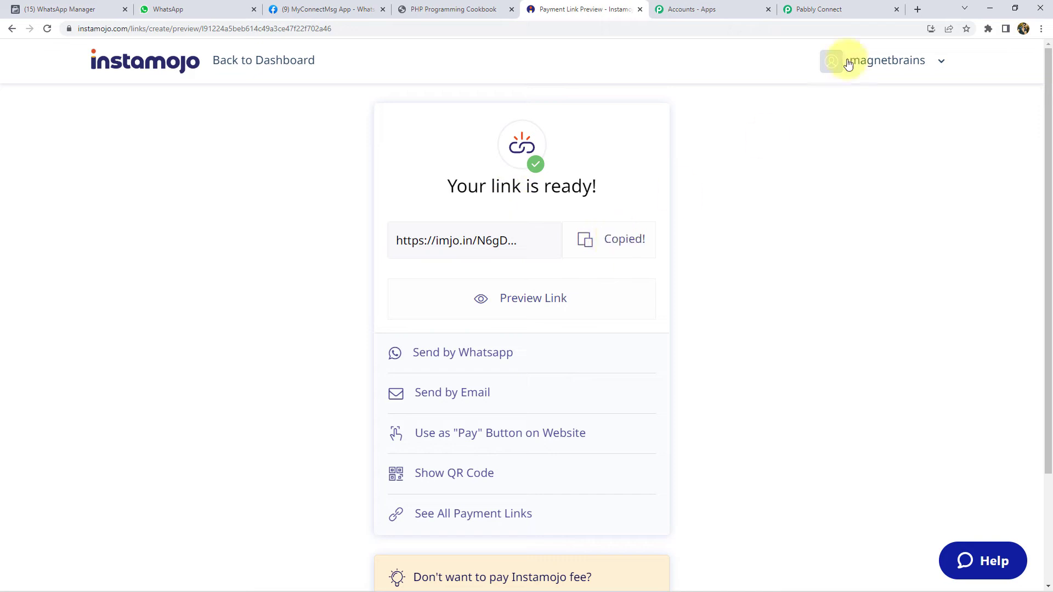
click(916, 8)
key(ctrl+v)
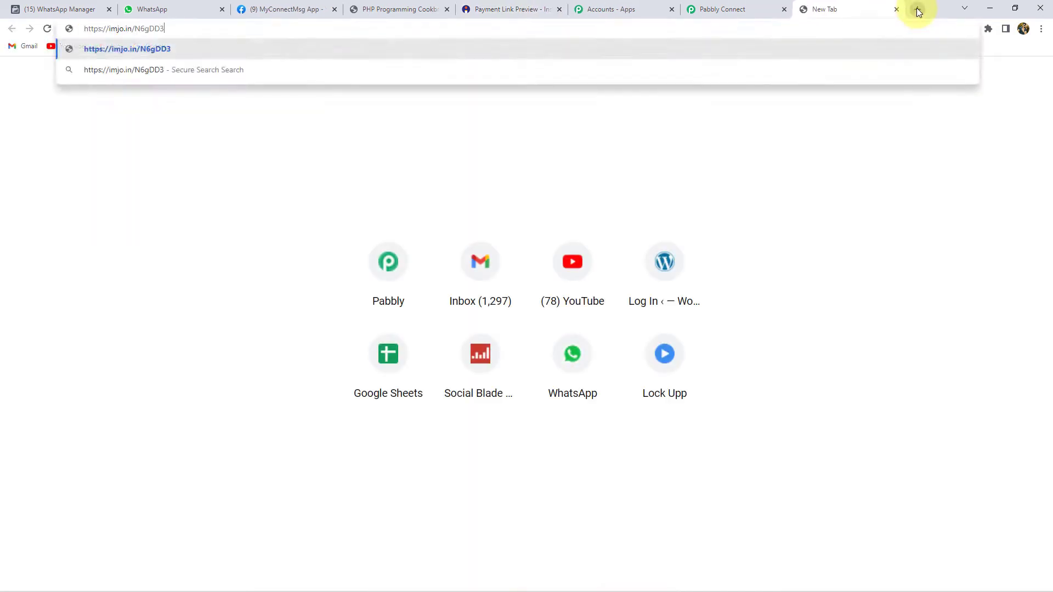
key(Return)
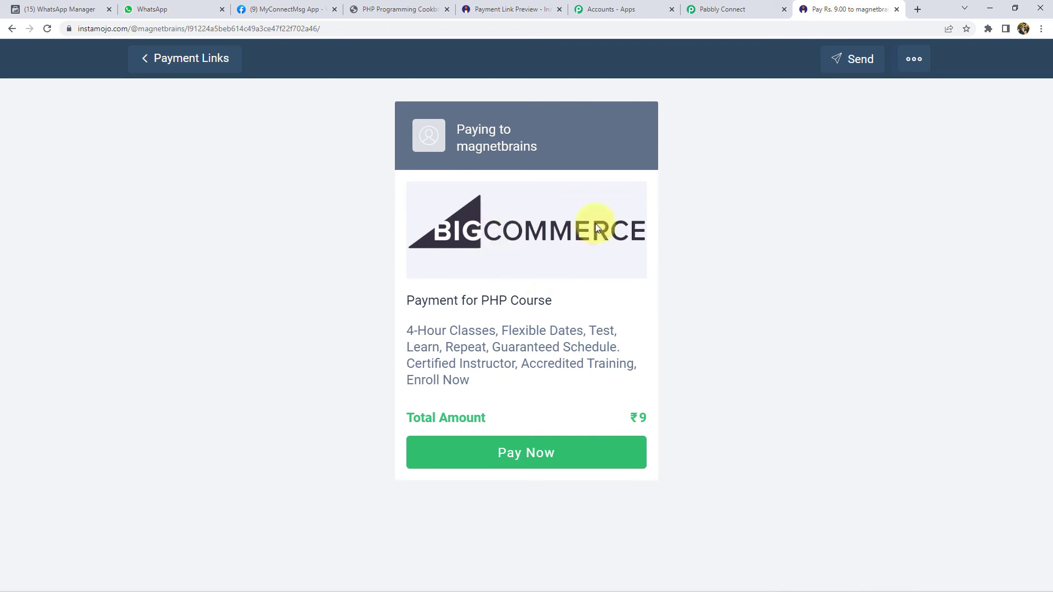
drag(423, 336, 497, 393)
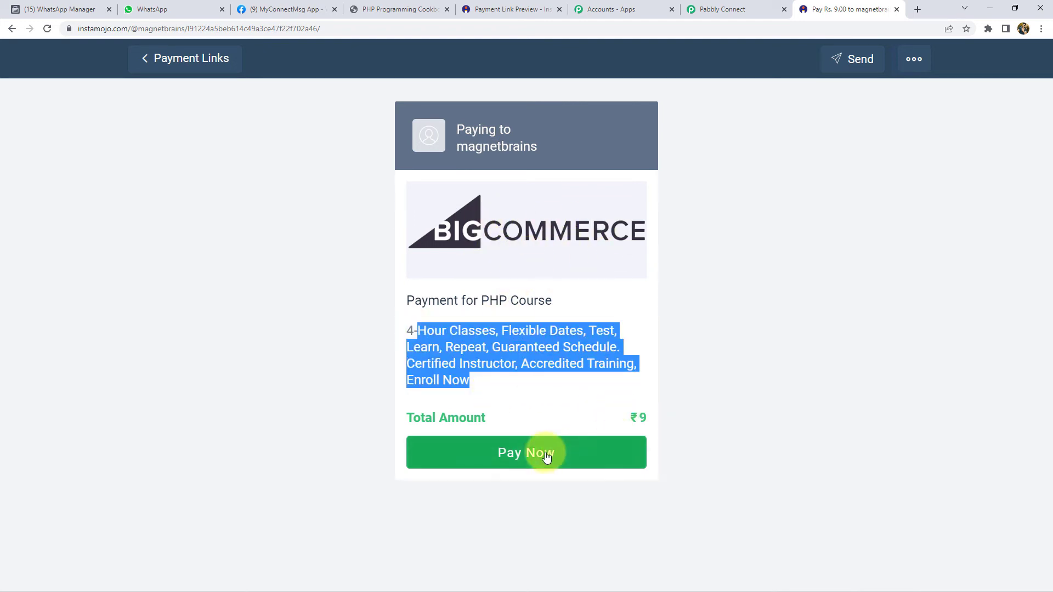
click(546, 452)
click(737, 7)
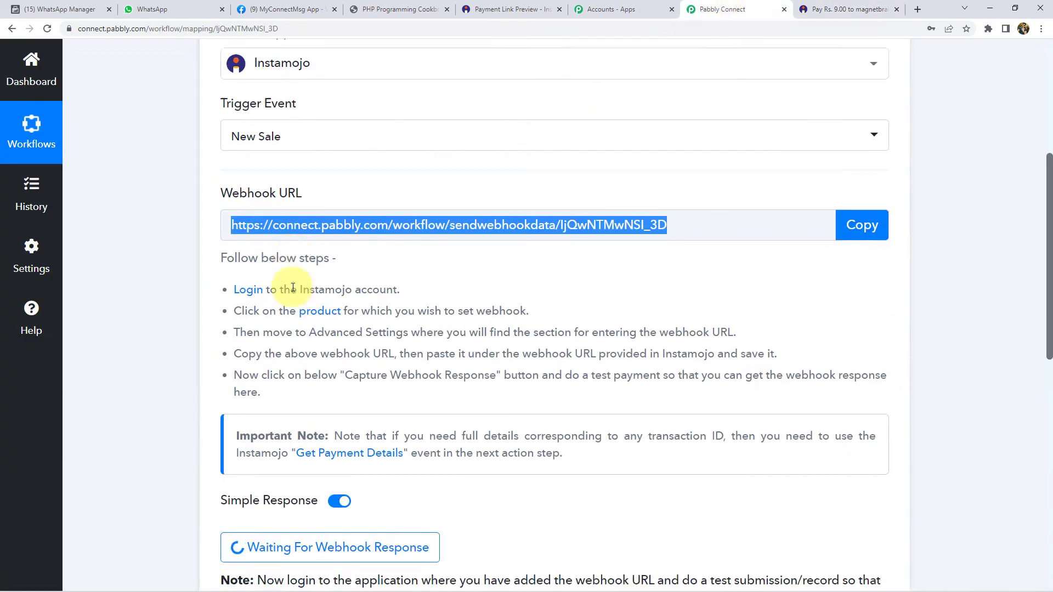
- Fill the payer's name, email and phone from a saved entry, retyping the phone number, and proceed to payment
scroll(282, 285, down, 5)
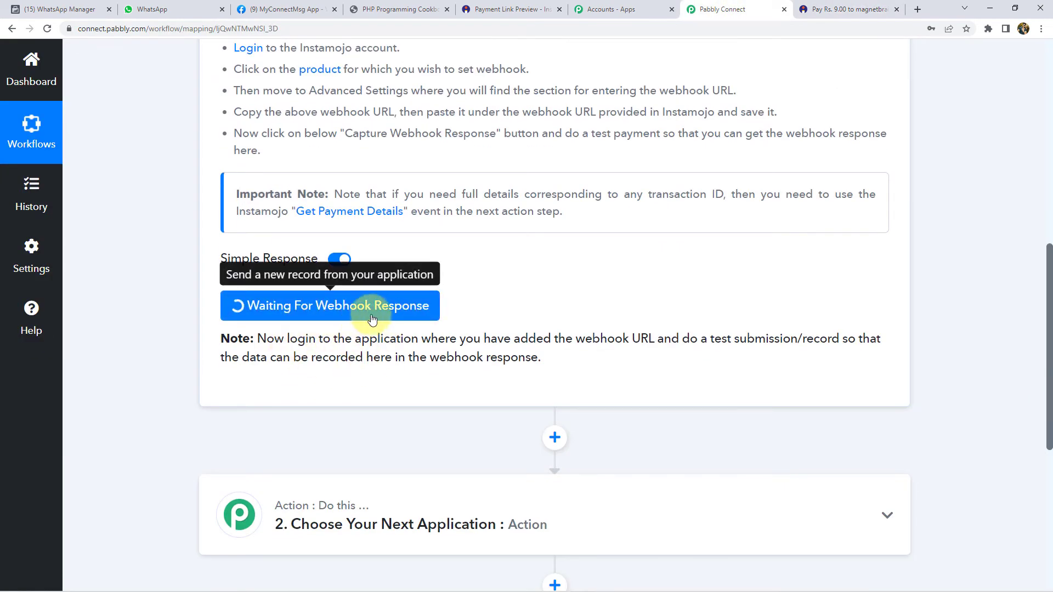
click(839, 7)
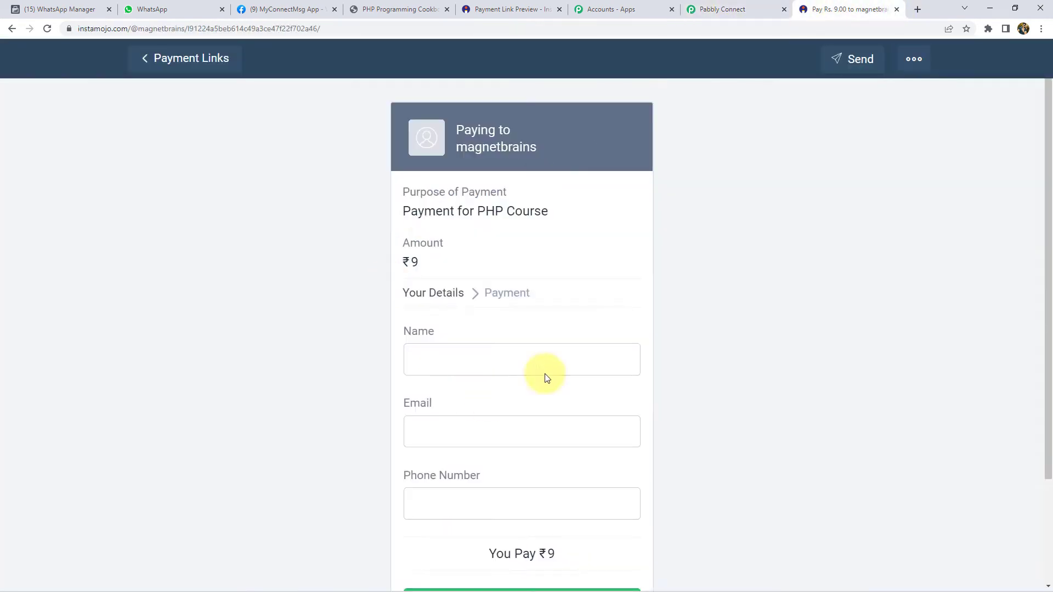
click(441, 360)
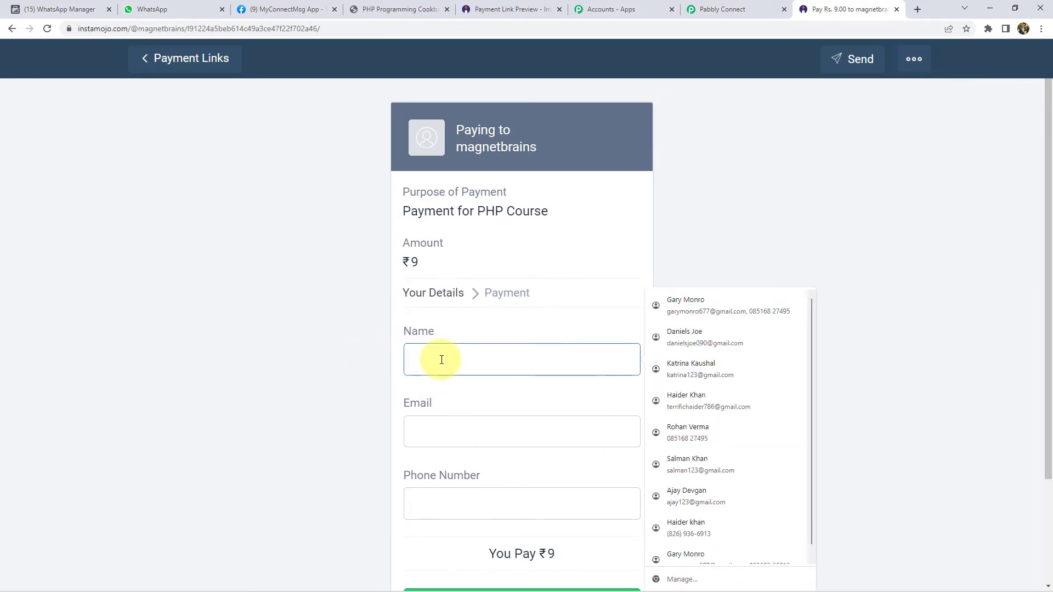
click(748, 8)
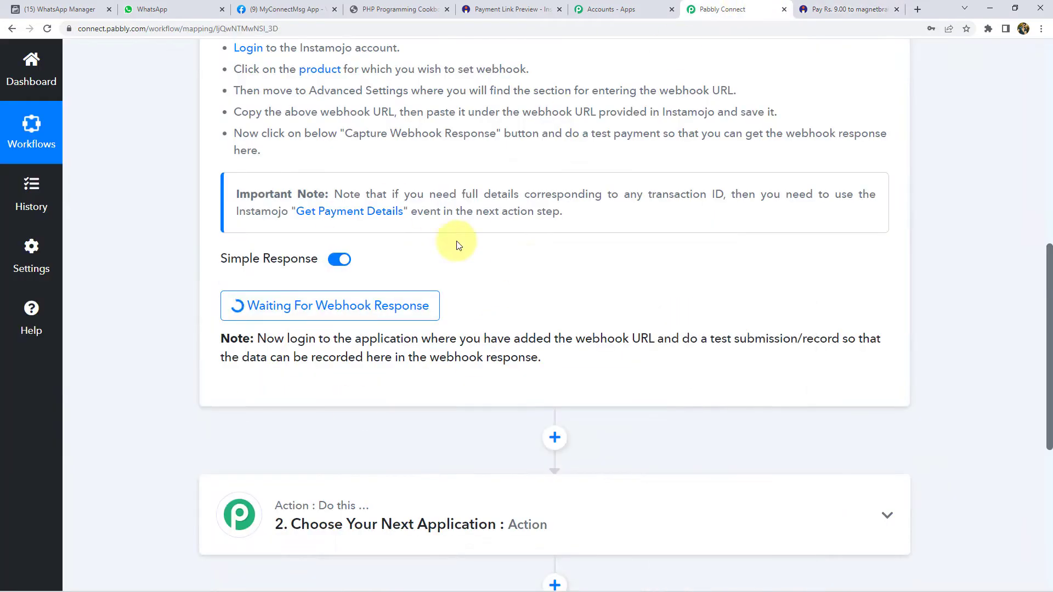
click(806, 7)
click(452, 364)
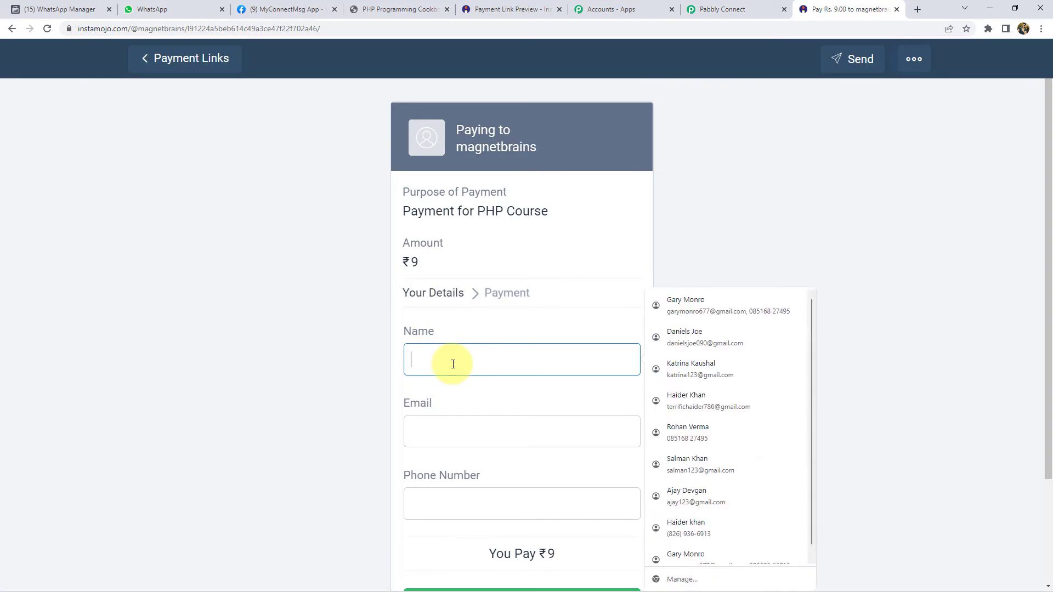
click(708, 300)
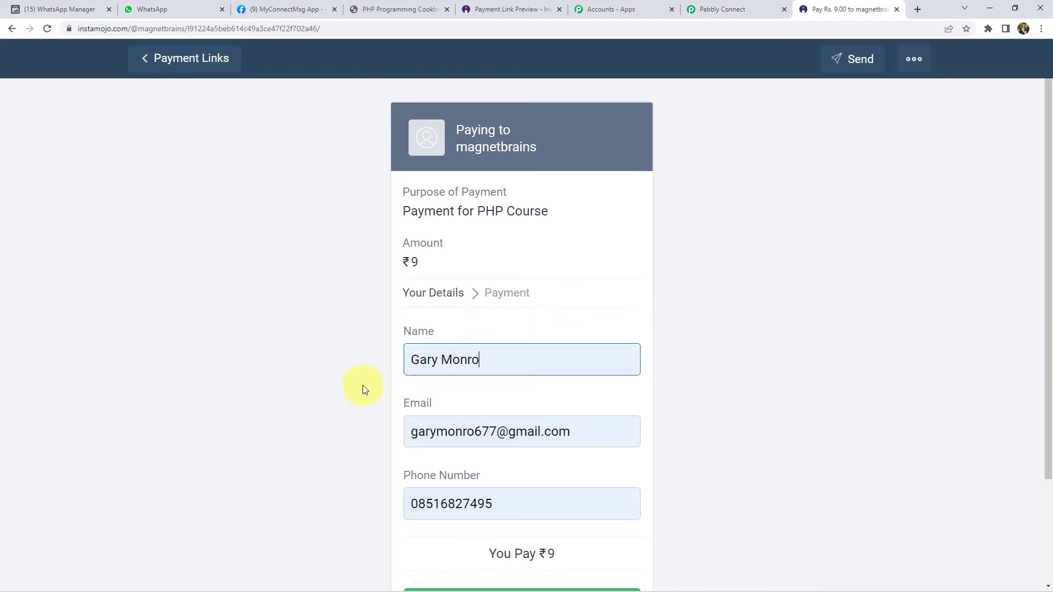
scroll(349, 379, down, 2)
double_click(478, 393)
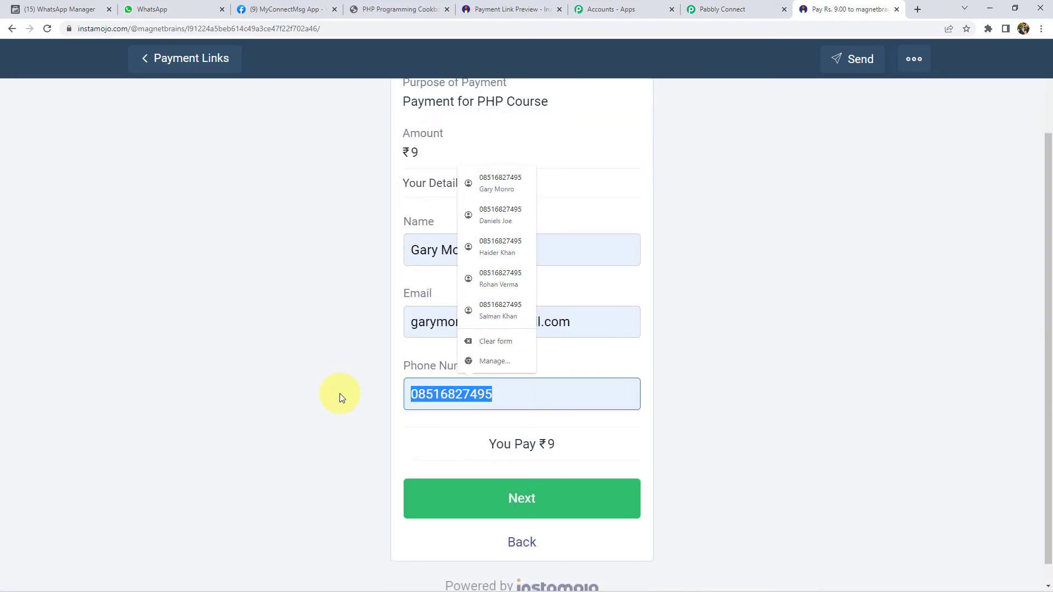
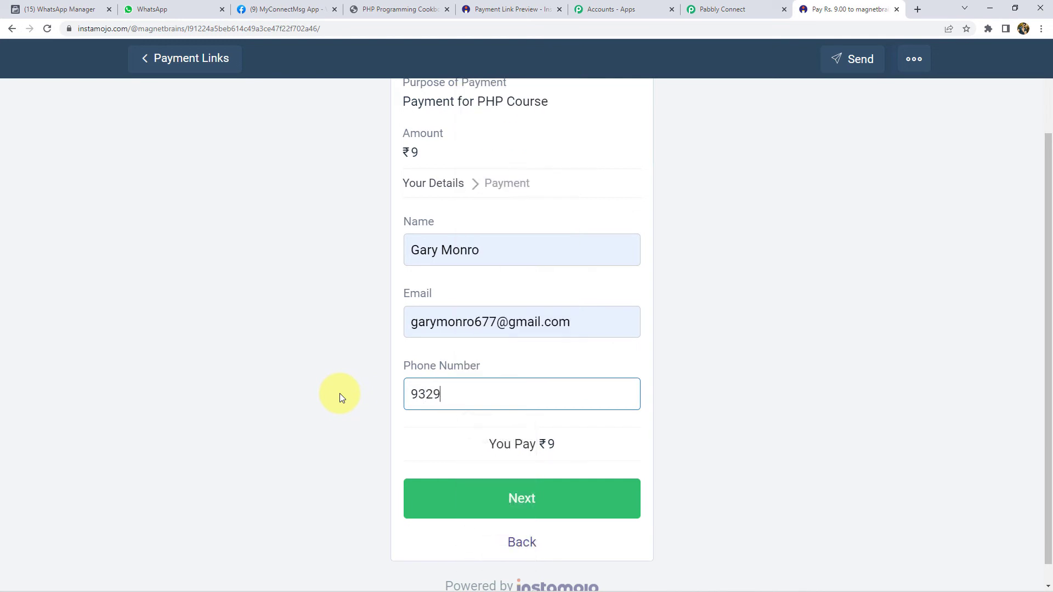
click(509, 501)
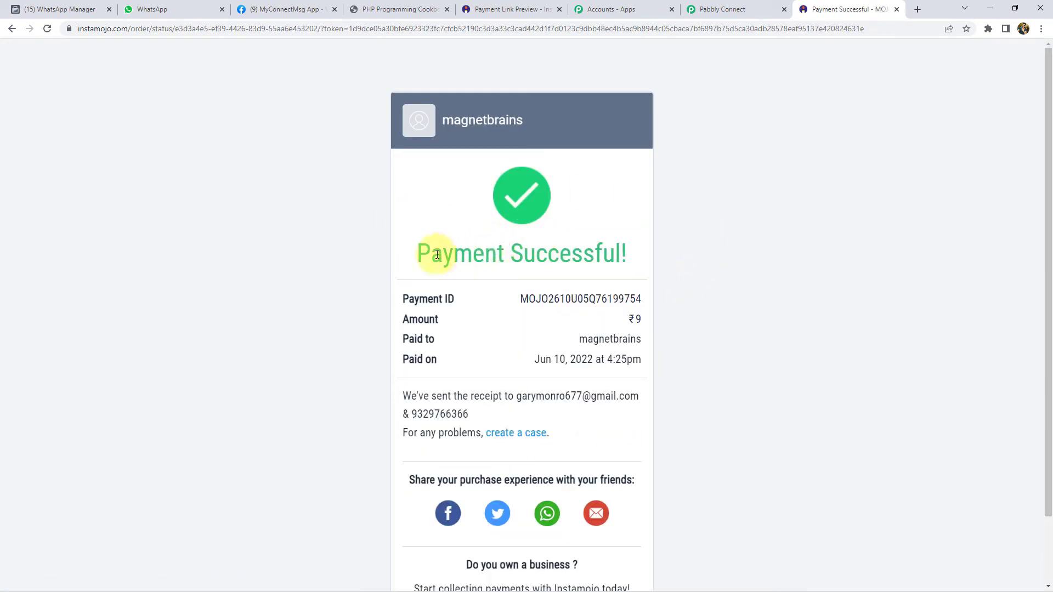
- Confirm the 'Payment Successful!' message and return to the Pabbly Connect workflow
drag(437, 253, 581, 251)
click(557, 250)
click(732, 4)
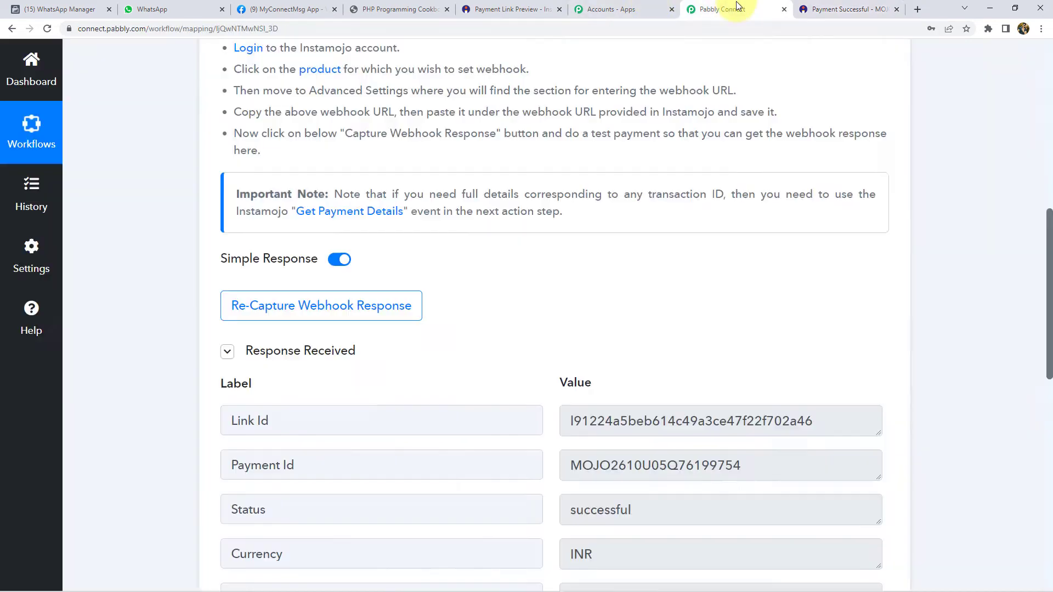
scroll(146, 340, down, 3)
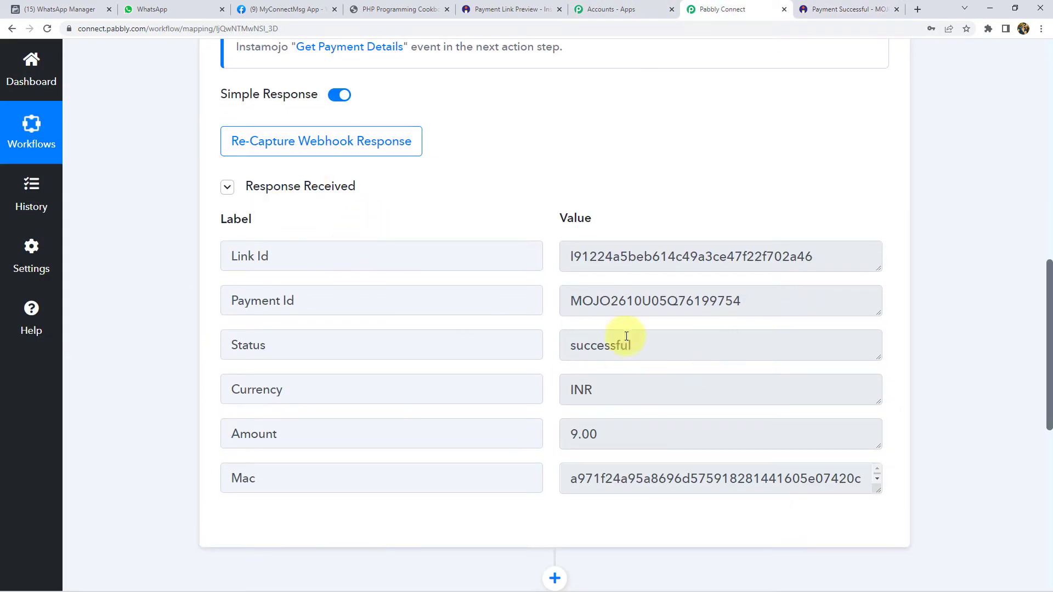
click(642, 345)
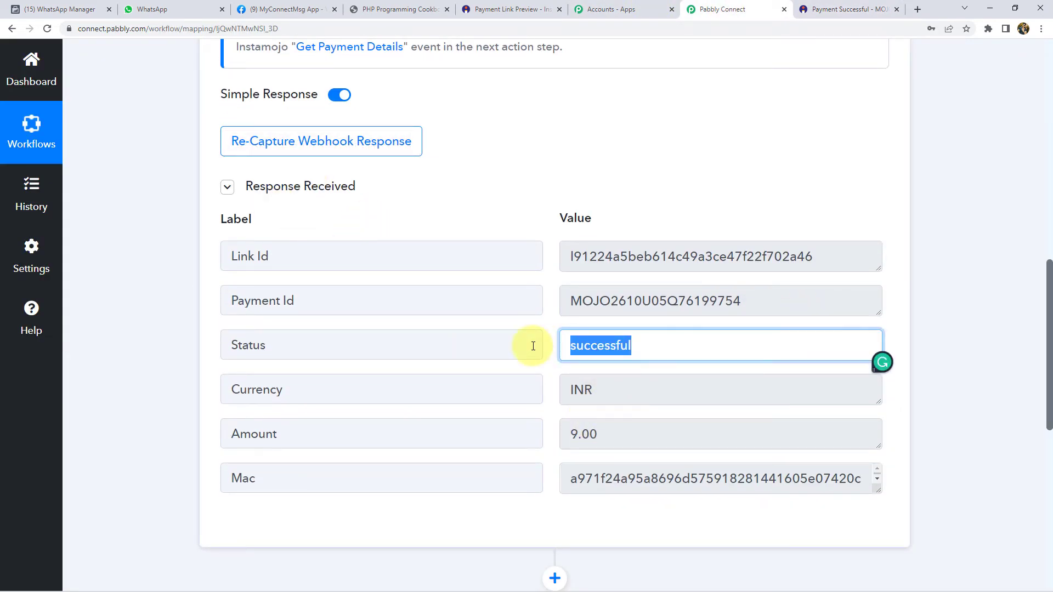
click(573, 433)
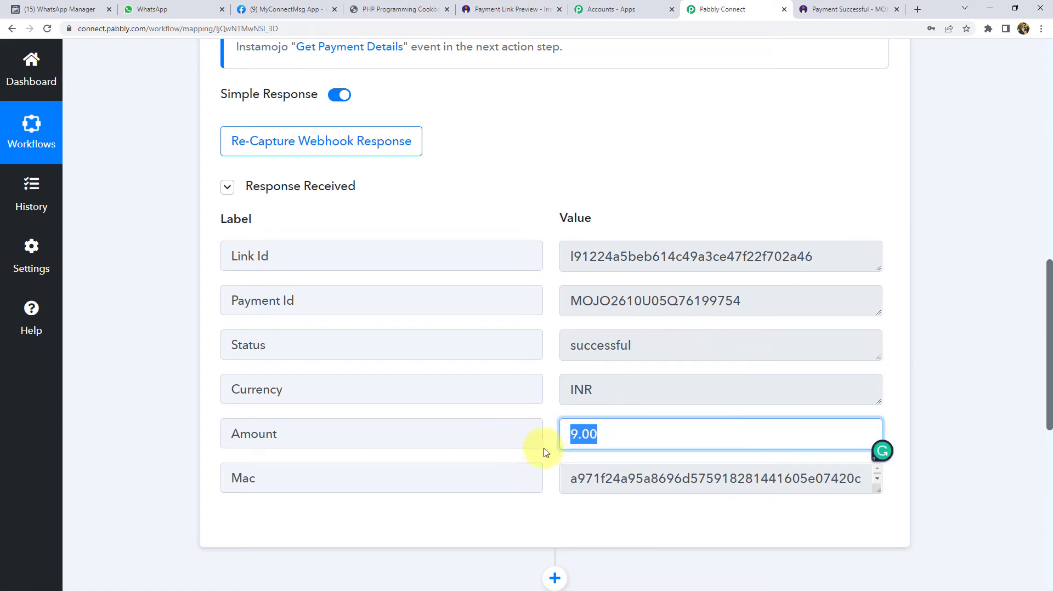
click(606, 367)
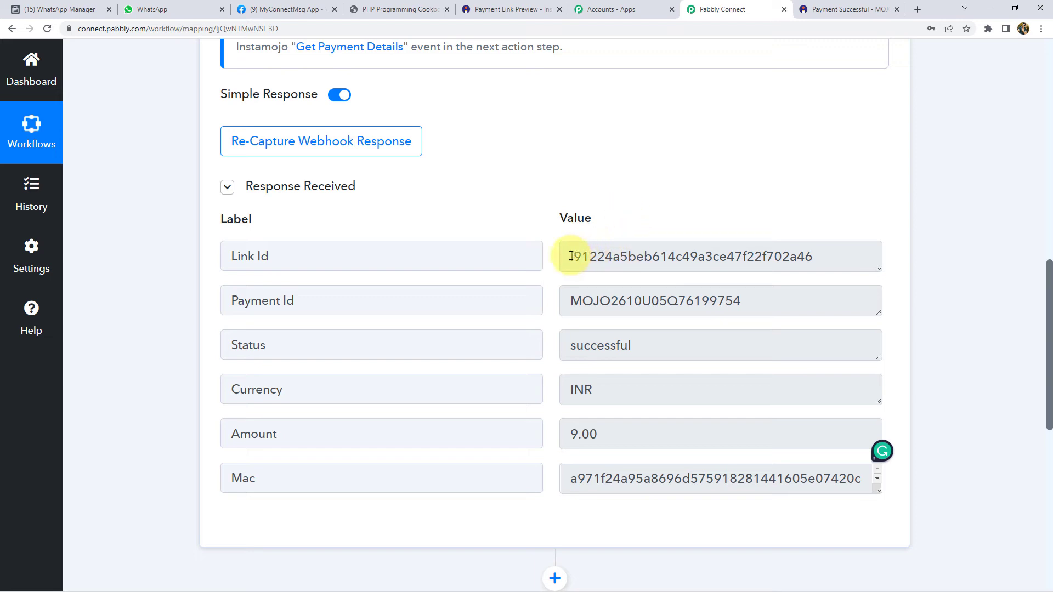
drag(571, 301, 768, 298)
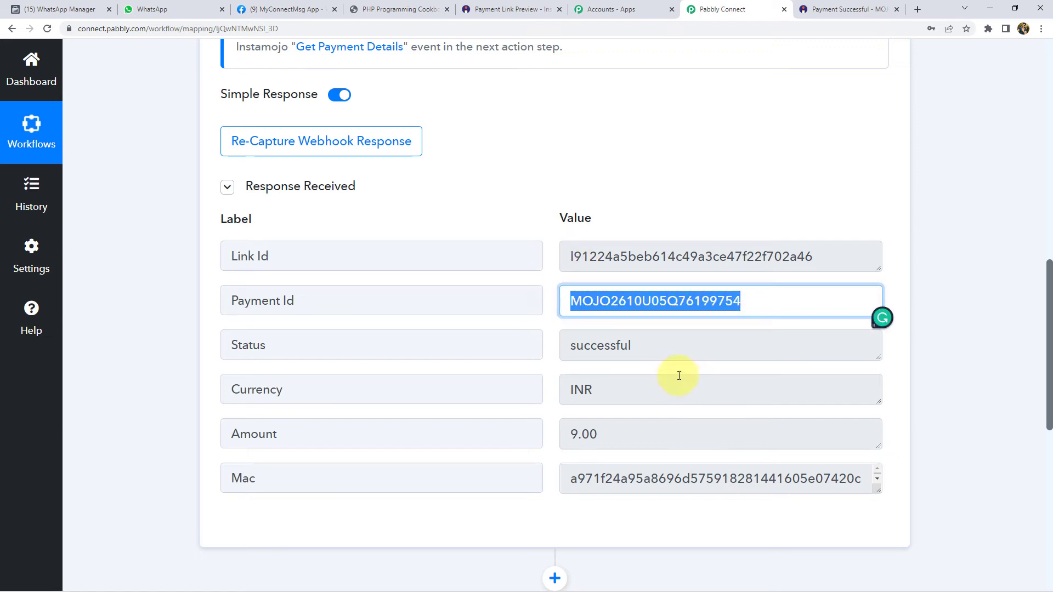
scroll(656, 364, down, 4)
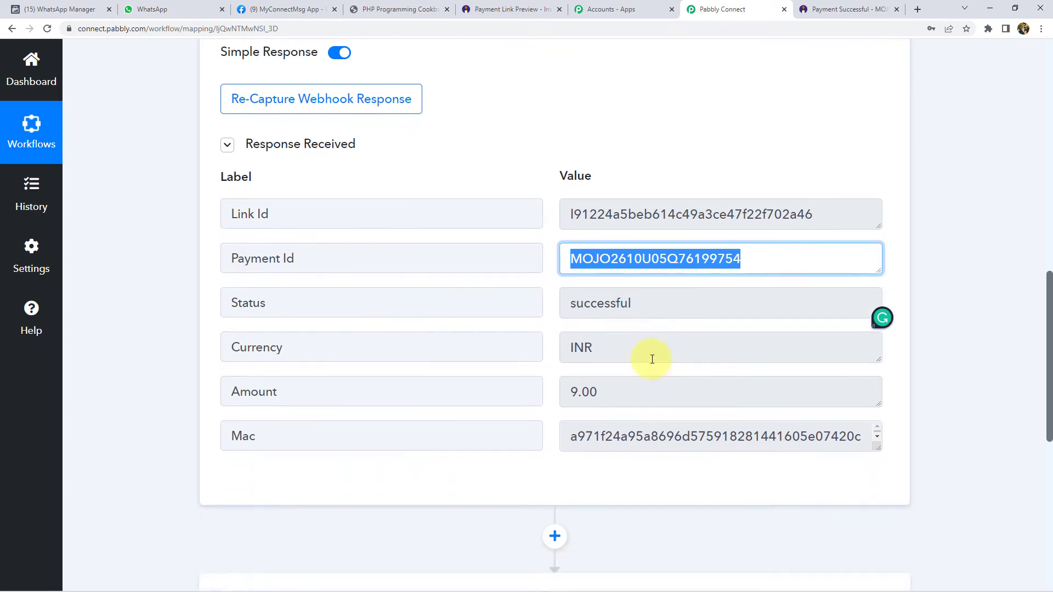
scroll(650, 359, down, 1)
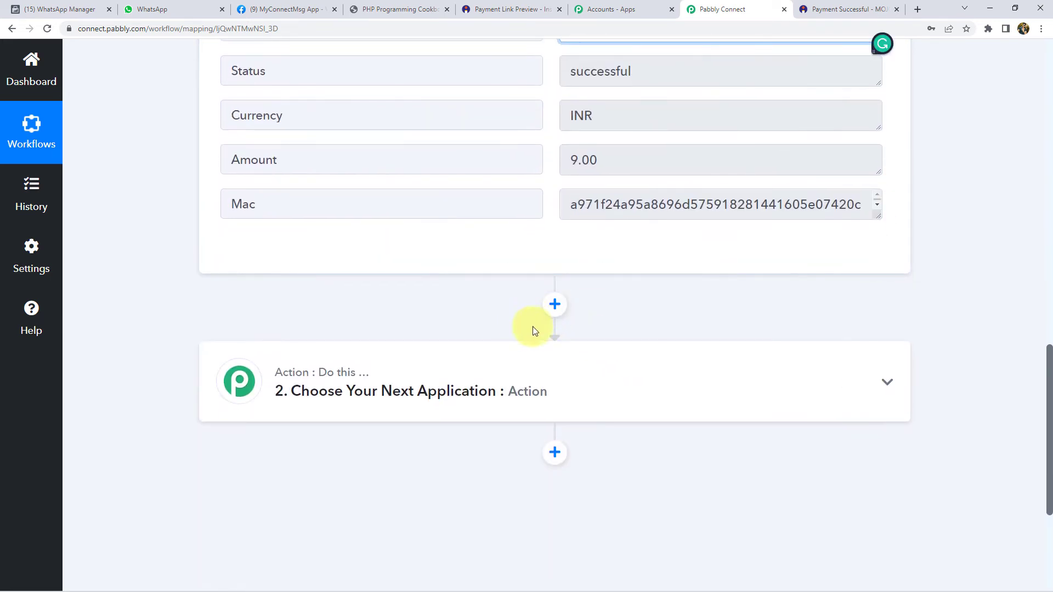
- Add an Instamojo action with the Get Payment Details event and open its account connection panel
click(563, 308)
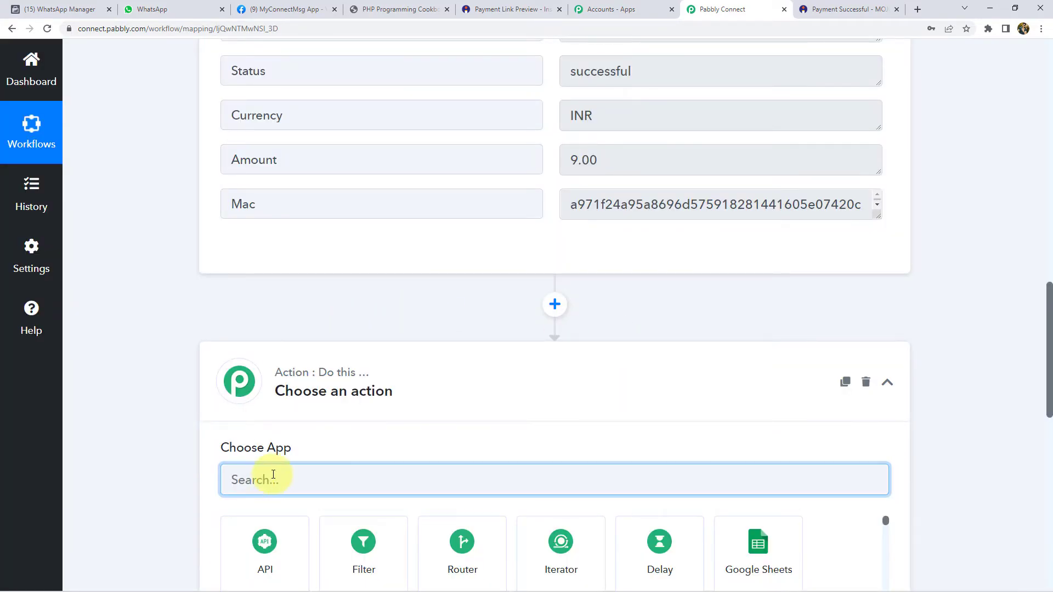
text(ins)
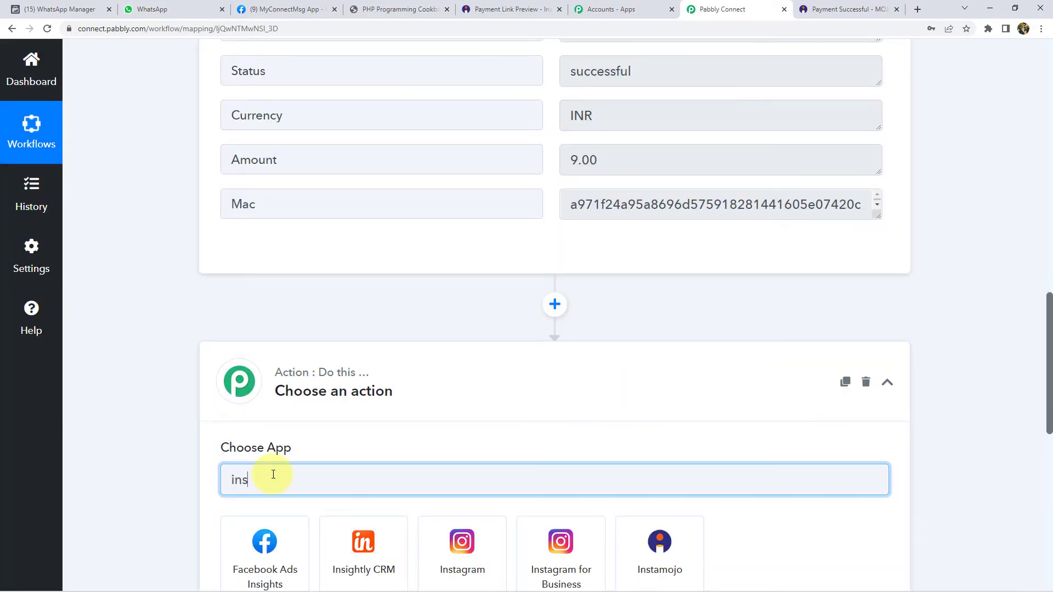
text(ta)
click(479, 551)
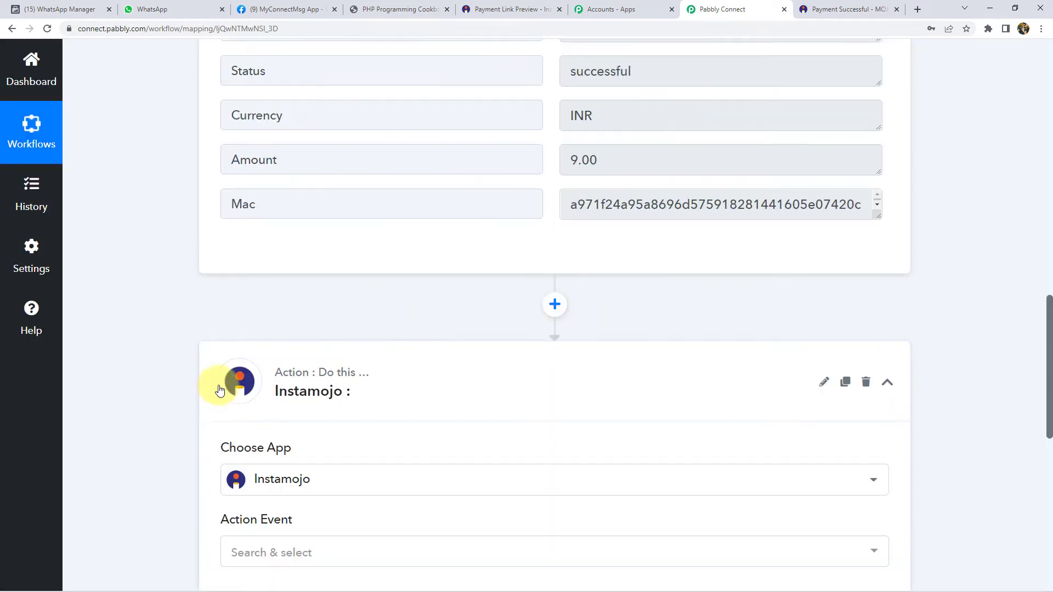
scroll(216, 387, down, 3)
click(269, 388)
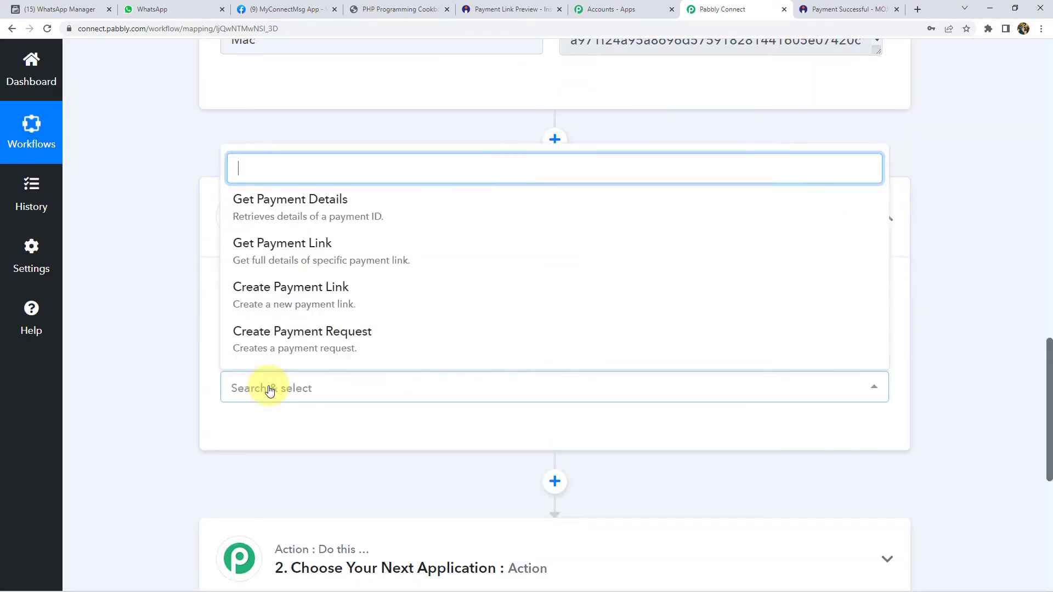
click(328, 213)
click(258, 432)
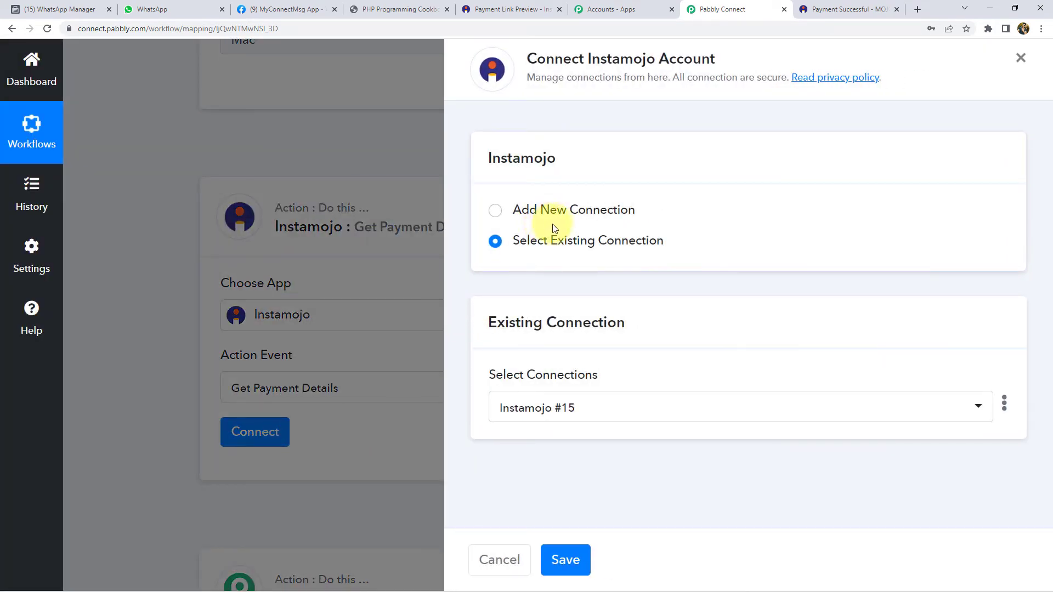
- Choose Add New Connection and open Instamojo's API & Plugins page to find the keys
click(556, 217)
scroll(521, 336, down, 2)
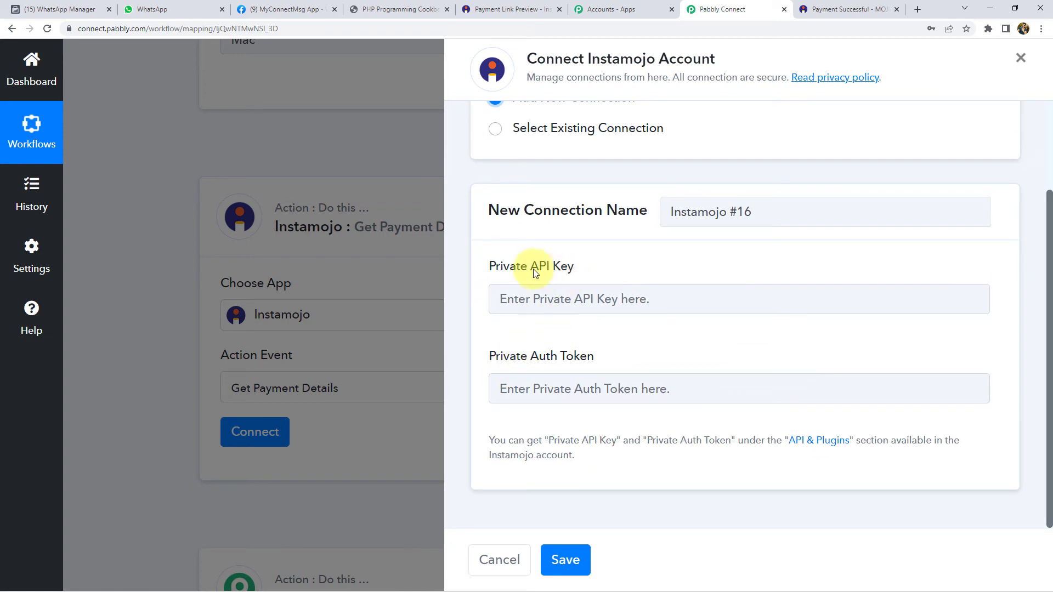
drag(489, 267, 576, 269)
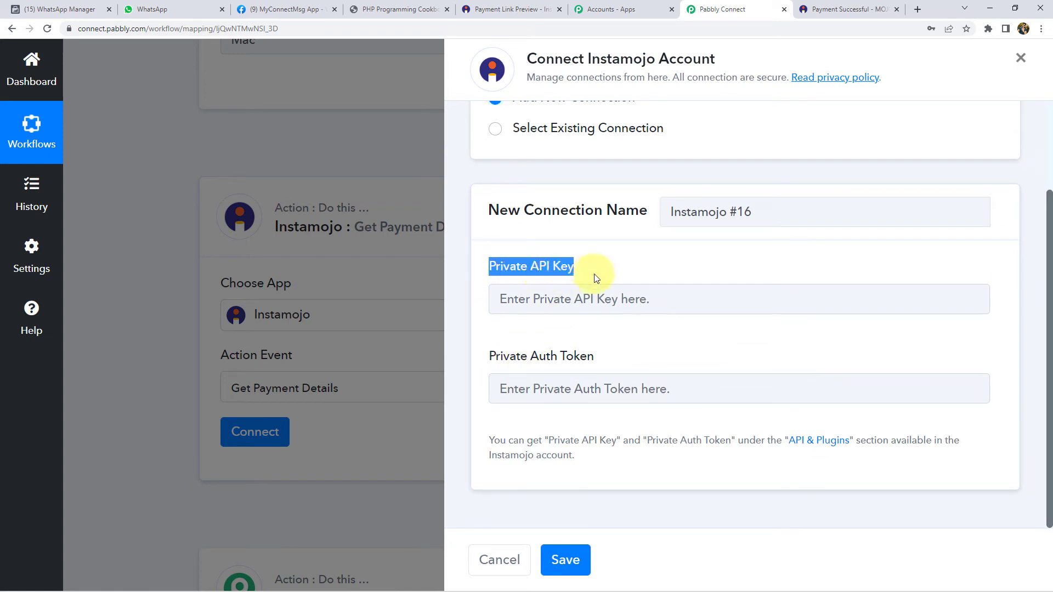
click(490, 359)
drag(491, 359, 599, 361)
click(592, 357)
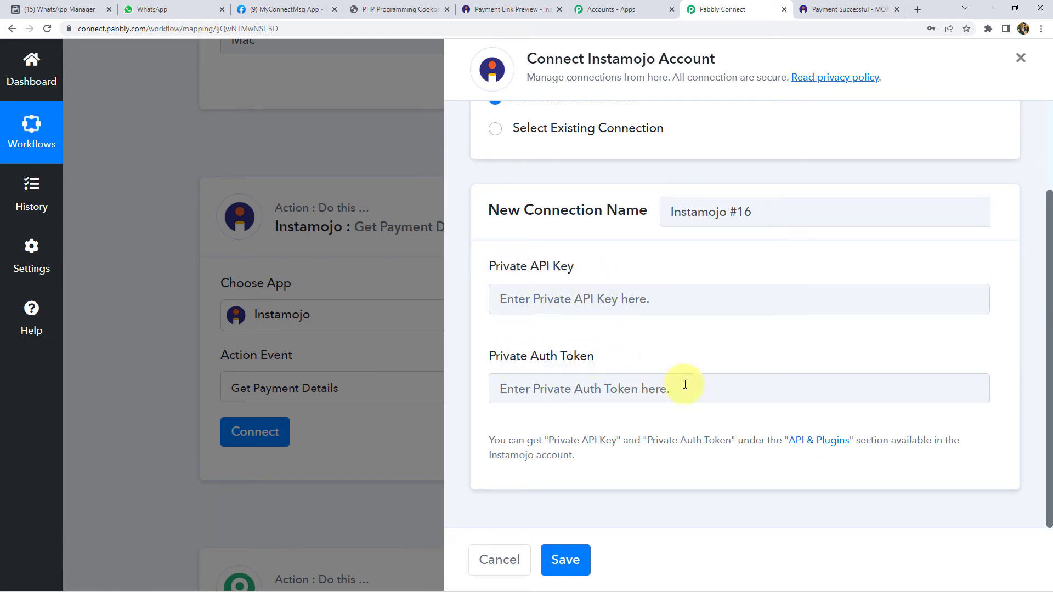
click(822, 448)
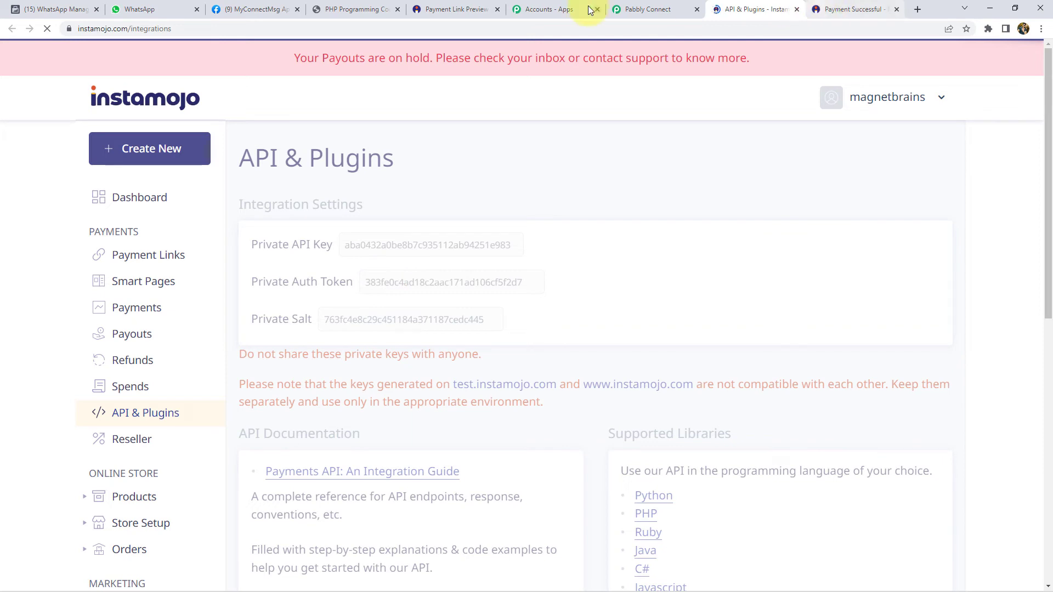
click(636, 9)
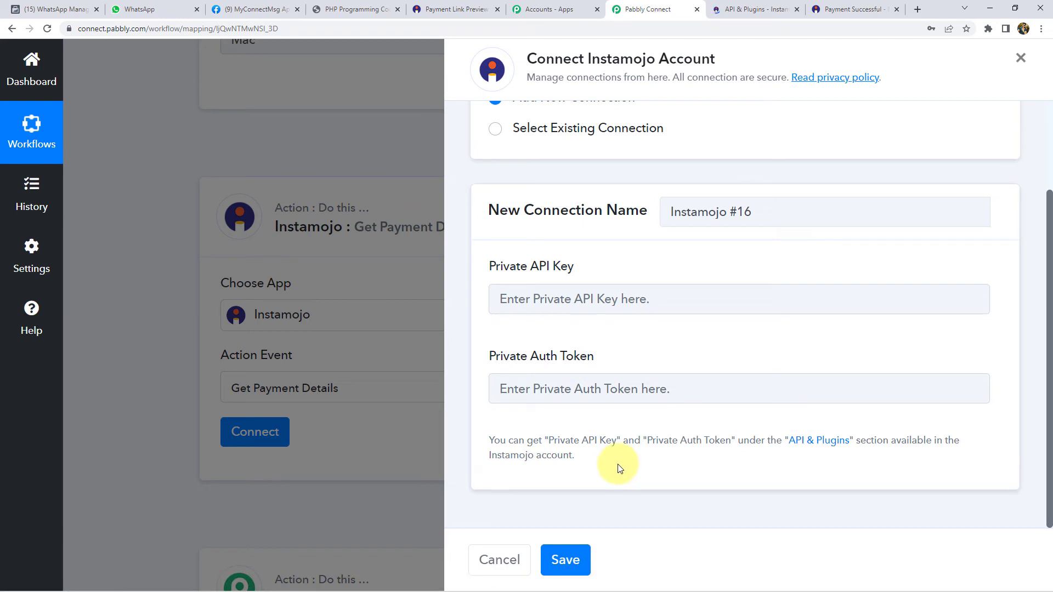
- Copy the Instamojo private API key into the Private API Key field
click(752, 6)
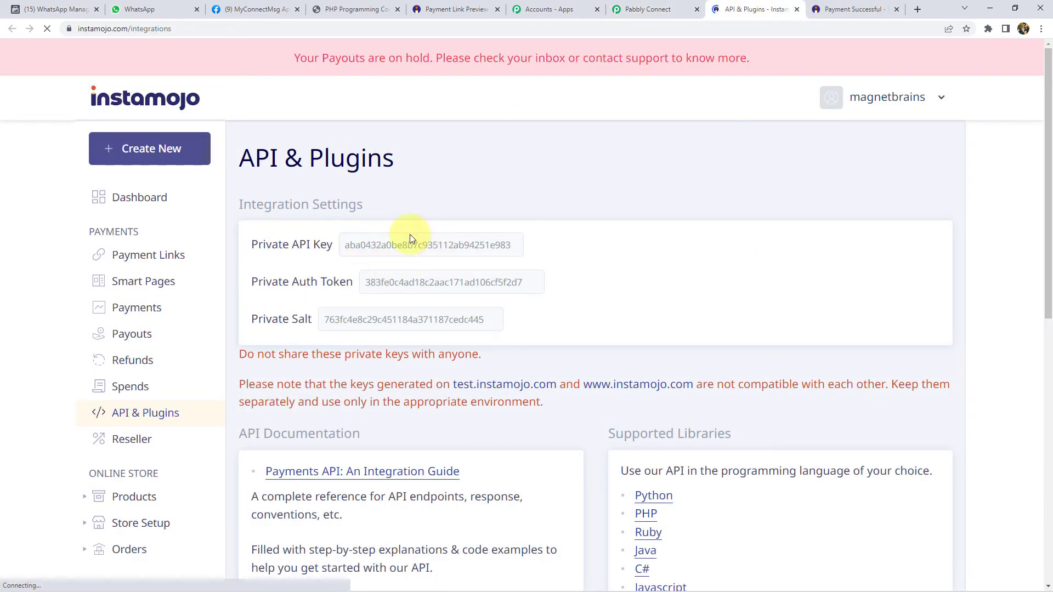
click(345, 246)
key(ctrl+c)
click(647, 9)
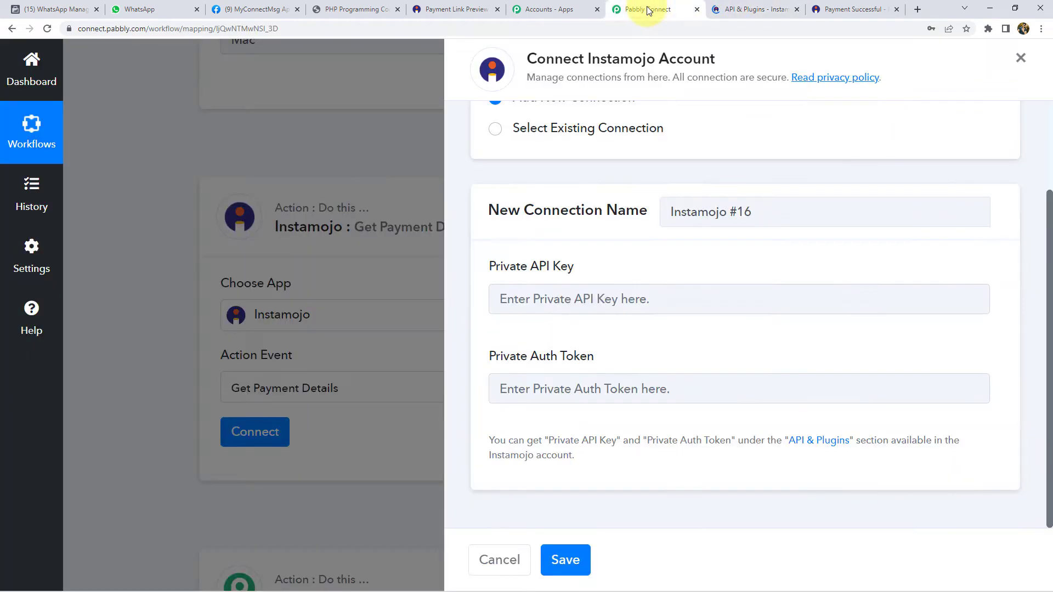
click(571, 299)
key(ctrl+v)
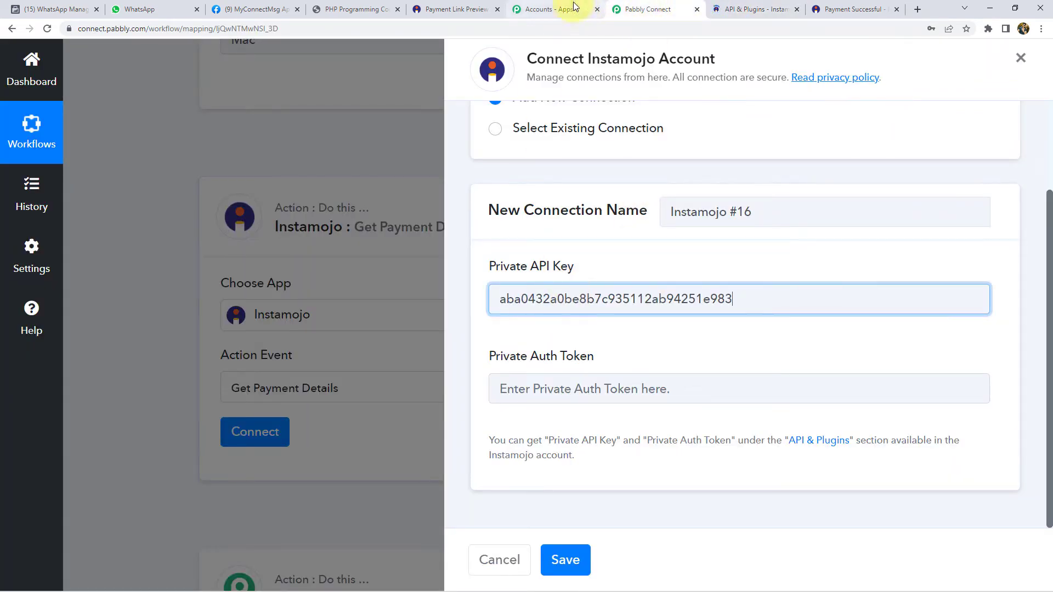
- Copy the private auth token into the Private Auth Token field and save the connection
click(752, 10)
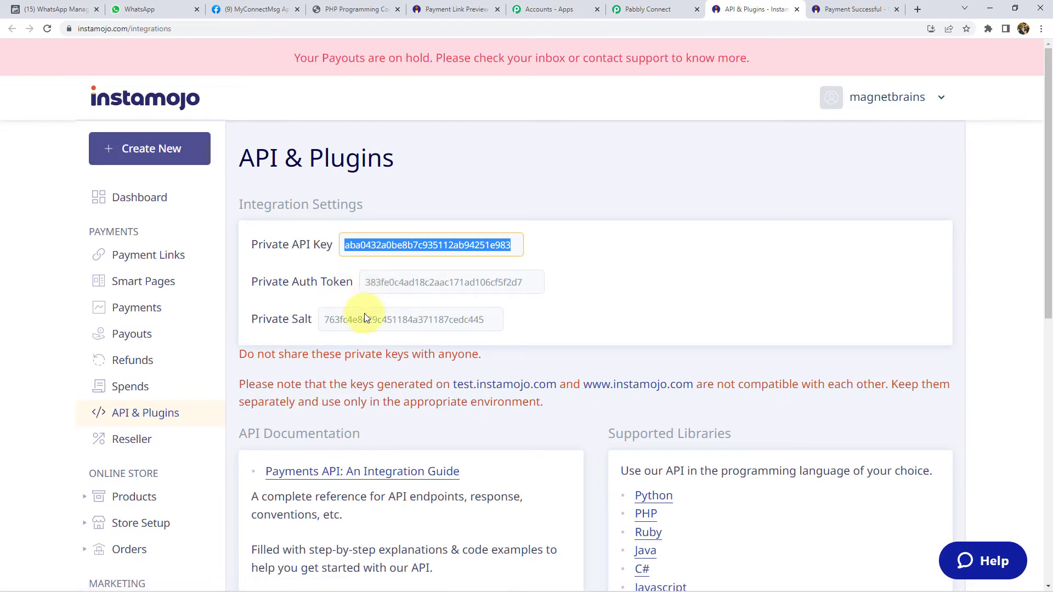
click(390, 278)
double_click(389, 275)
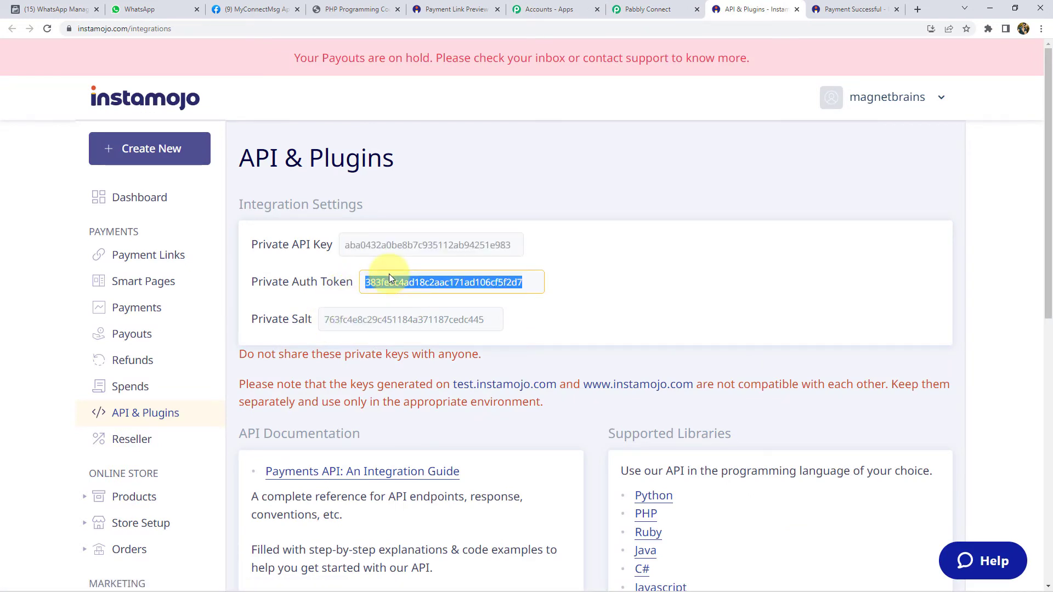
key(ctrl+c)
click(641, 9)
click(530, 386)
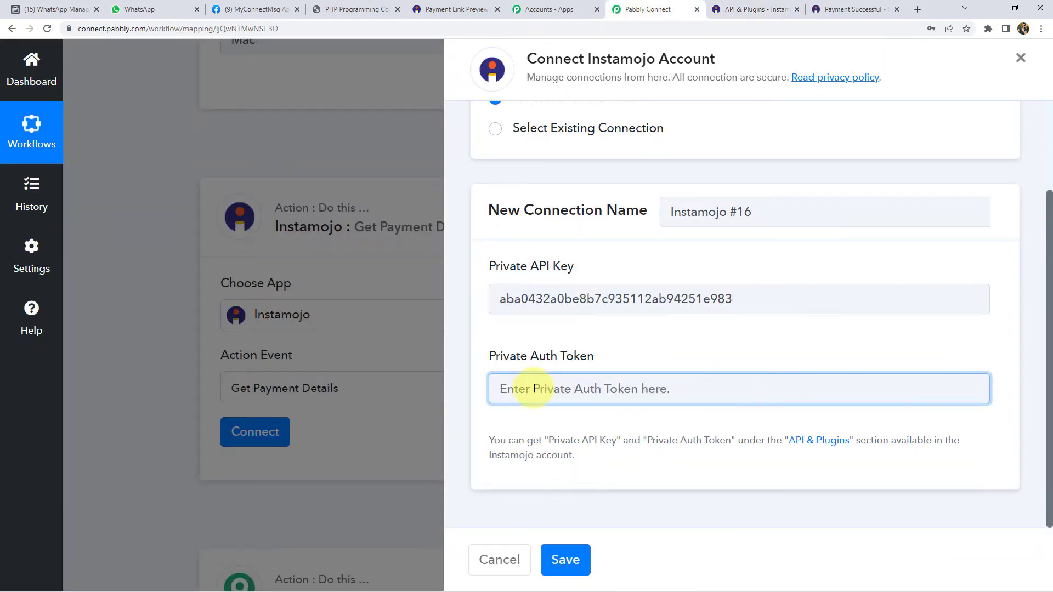
key(ctrl+v)
click(565, 559)
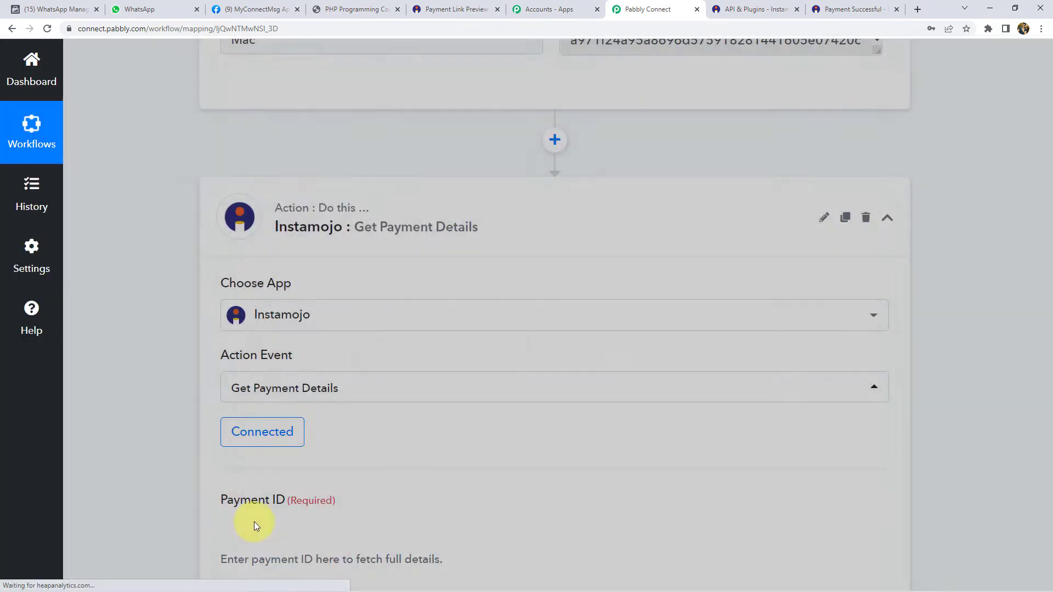
- Map the Instamojo New Sale trigger's Payment Id into Payment ID and send a test request
scroll(140, 355, down, 2)
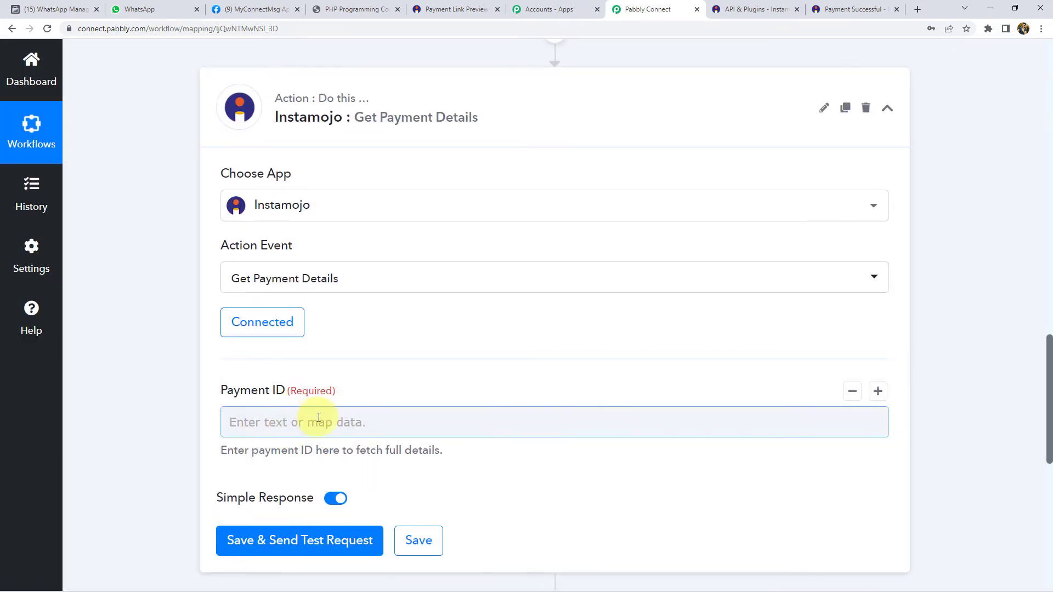
scroll(189, 348, up, 8)
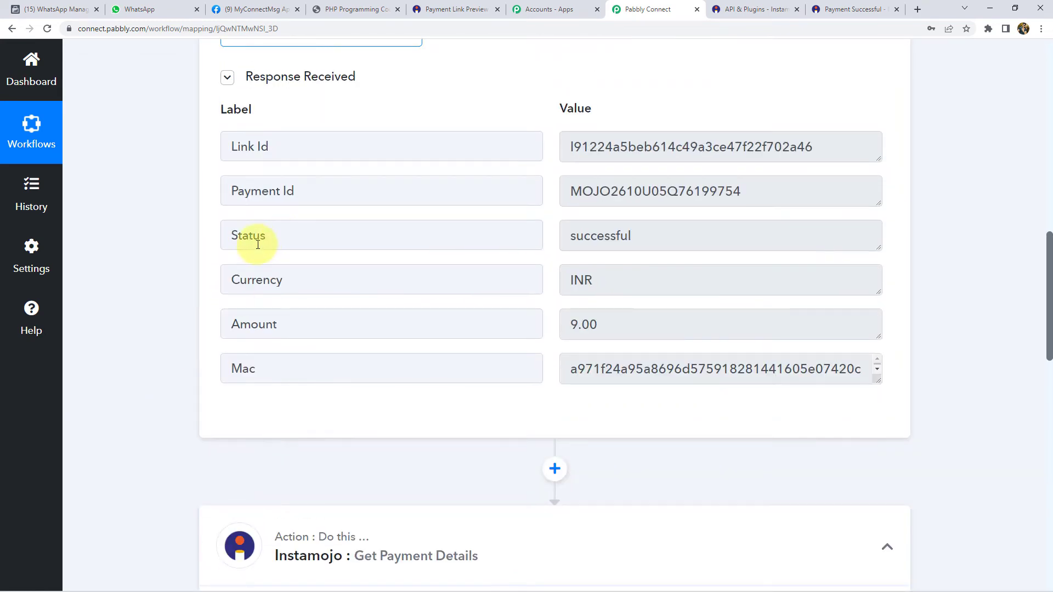
scroll(174, 264, down, 11)
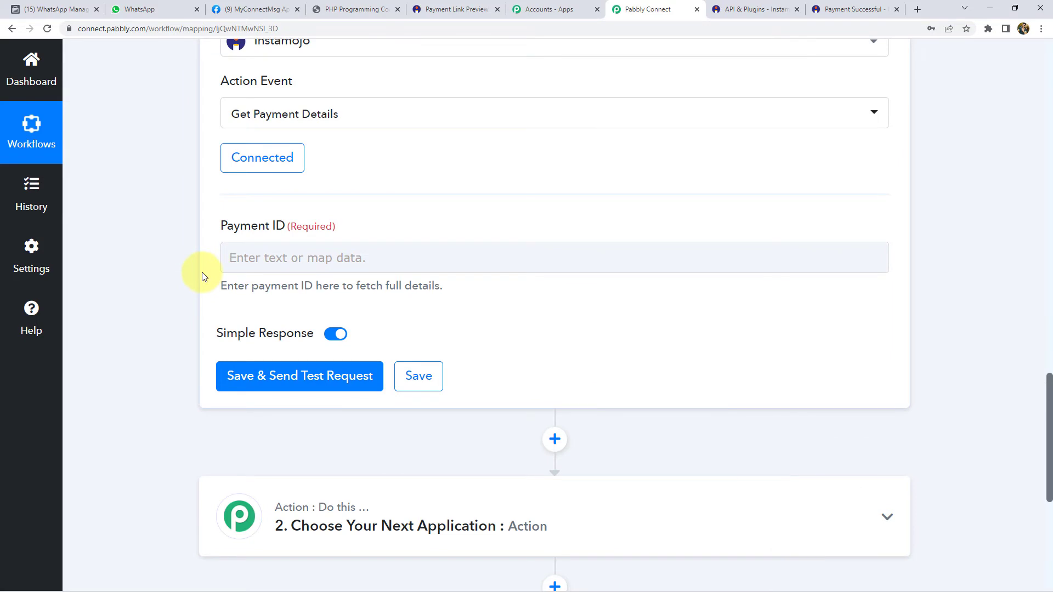
click(283, 262)
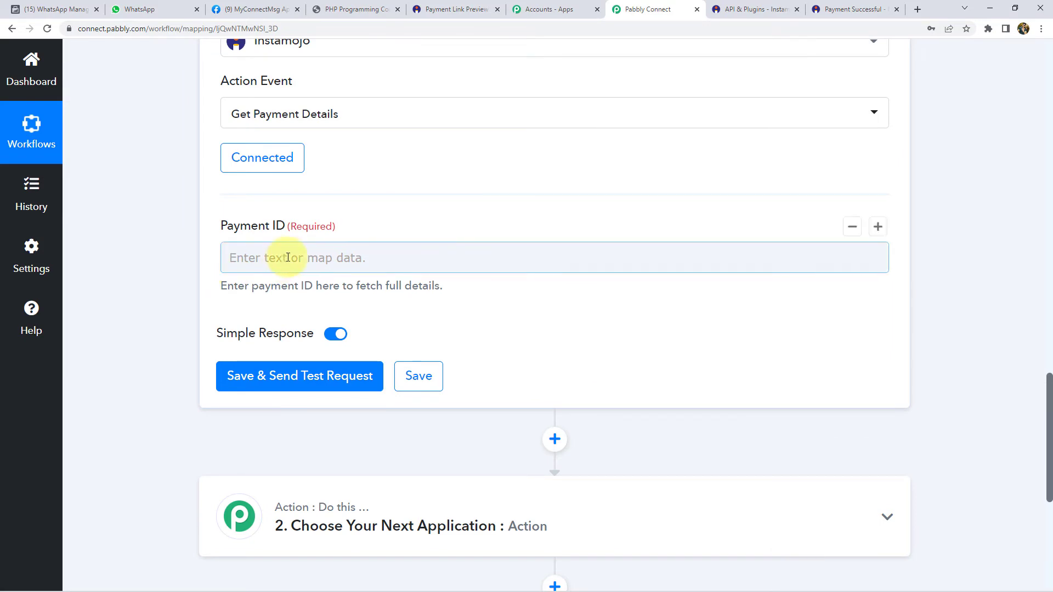
click(287, 258)
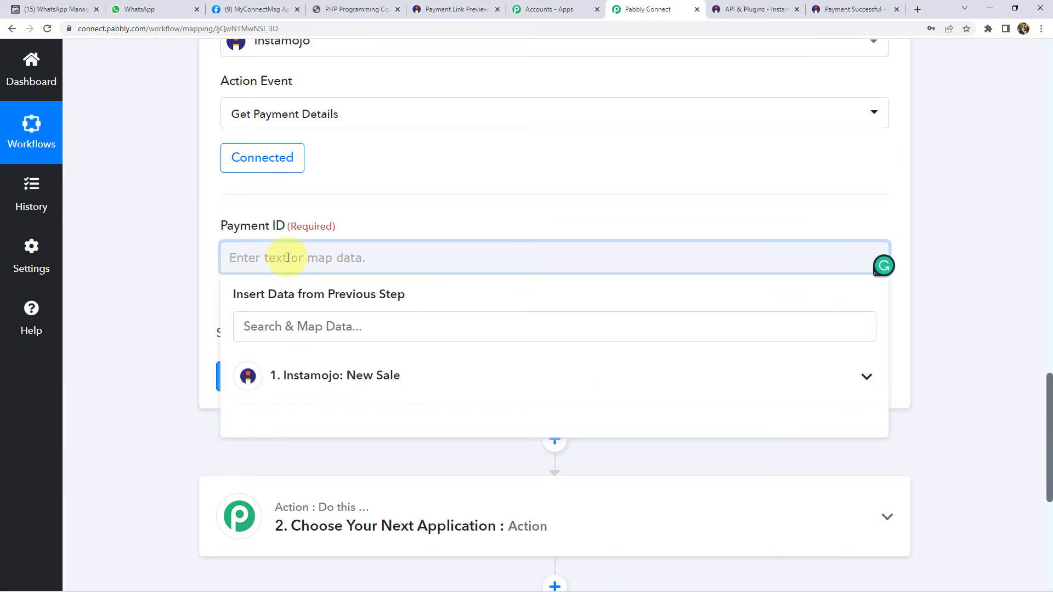
click(305, 376)
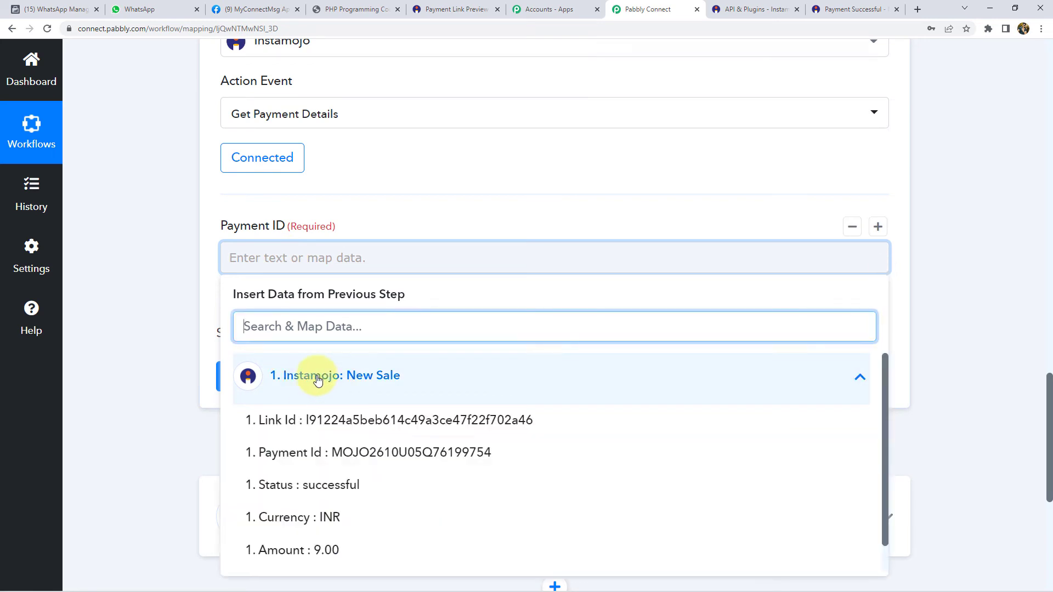
click(376, 458)
click(163, 255)
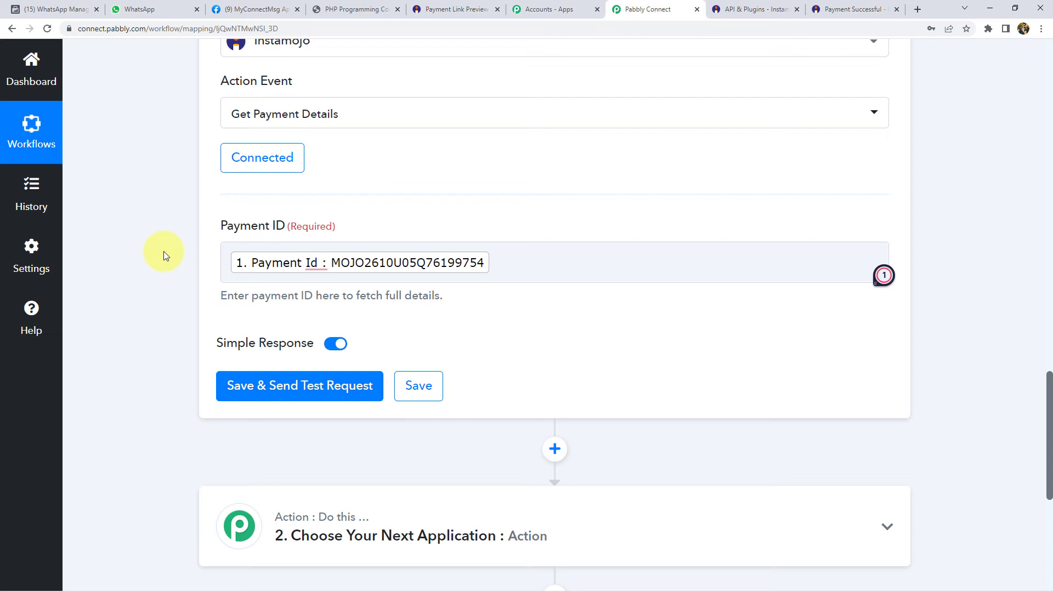
click(283, 388)
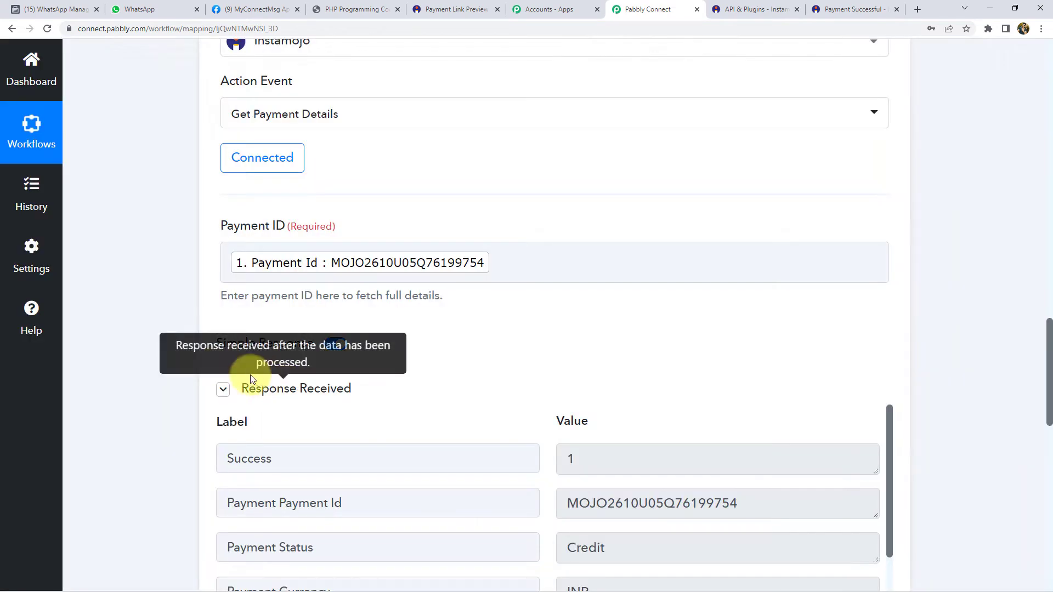
- Scroll through the Get Payment Details response, checking the buyer's name, phone and email values
scroll(186, 352, down, 5)
scroll(759, 395, down, 3)
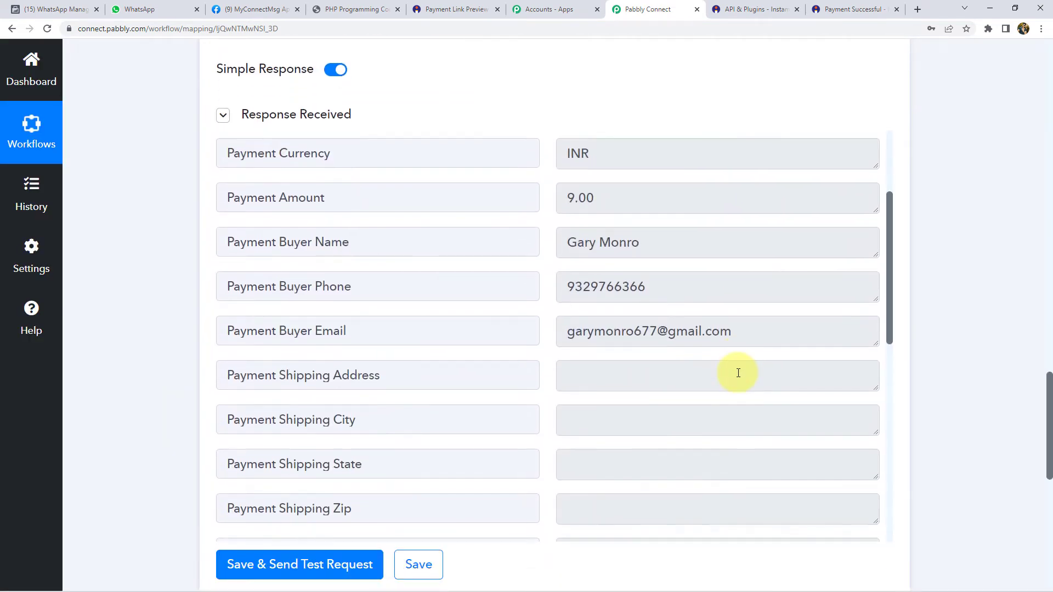
click(705, 242)
click(603, 290)
click(610, 336)
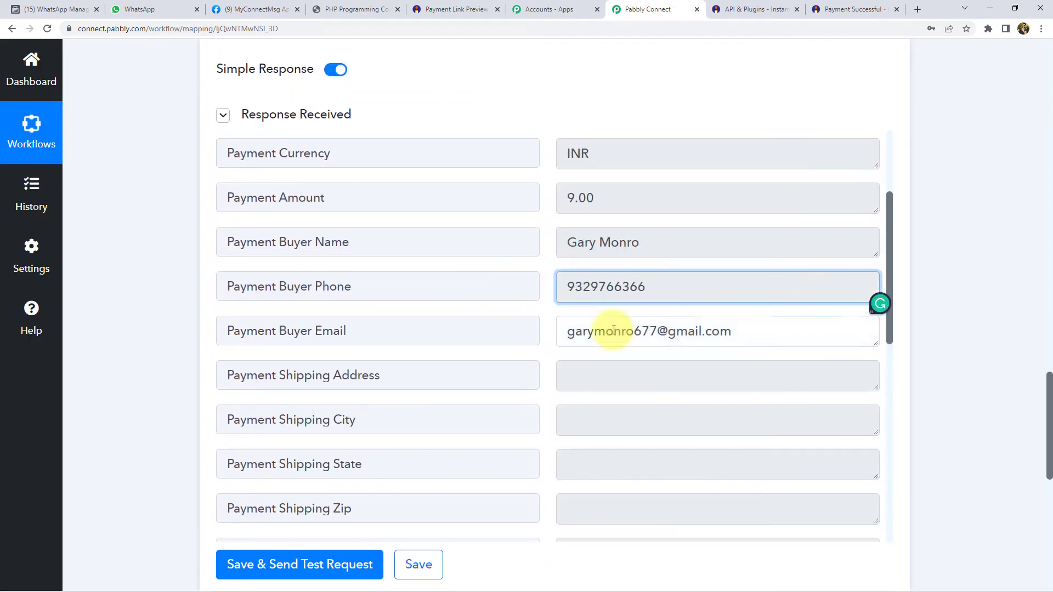
scroll(635, 359, down, 10)
scroll(636, 359, down, 1)
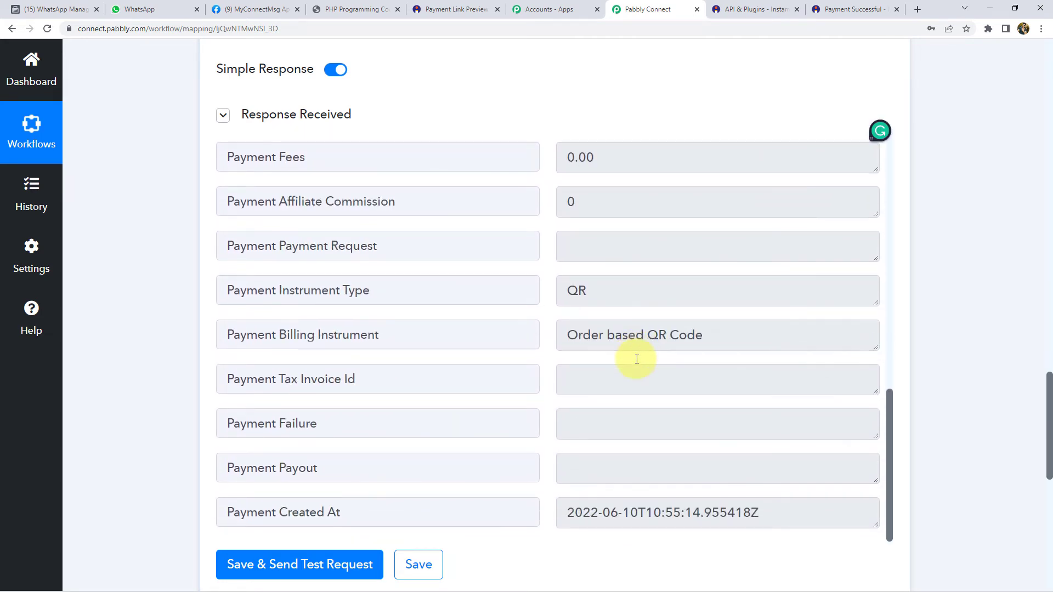
scroll(636, 359, up, 9)
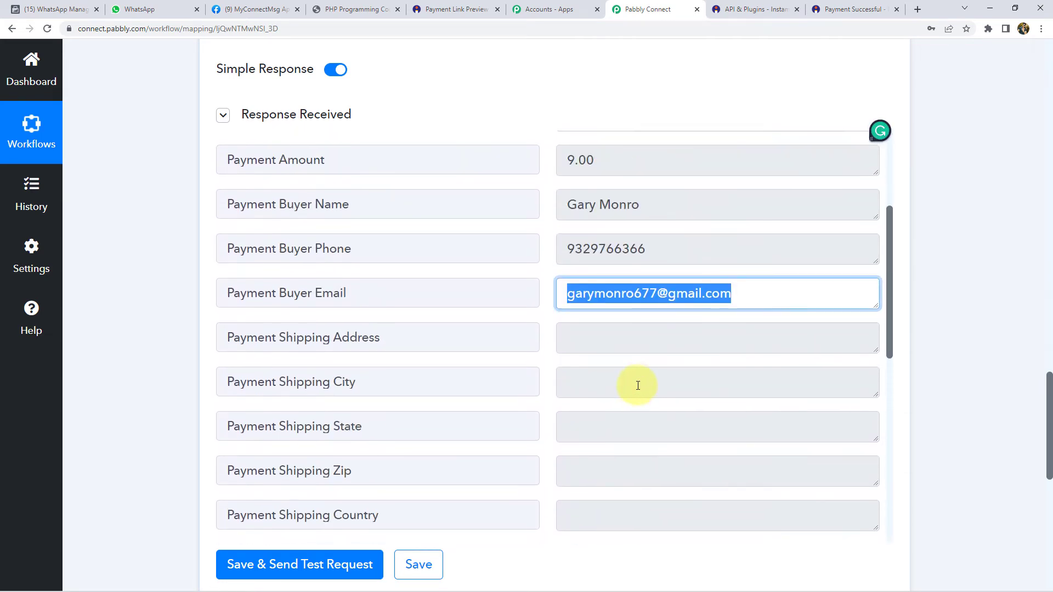
click(658, 250)
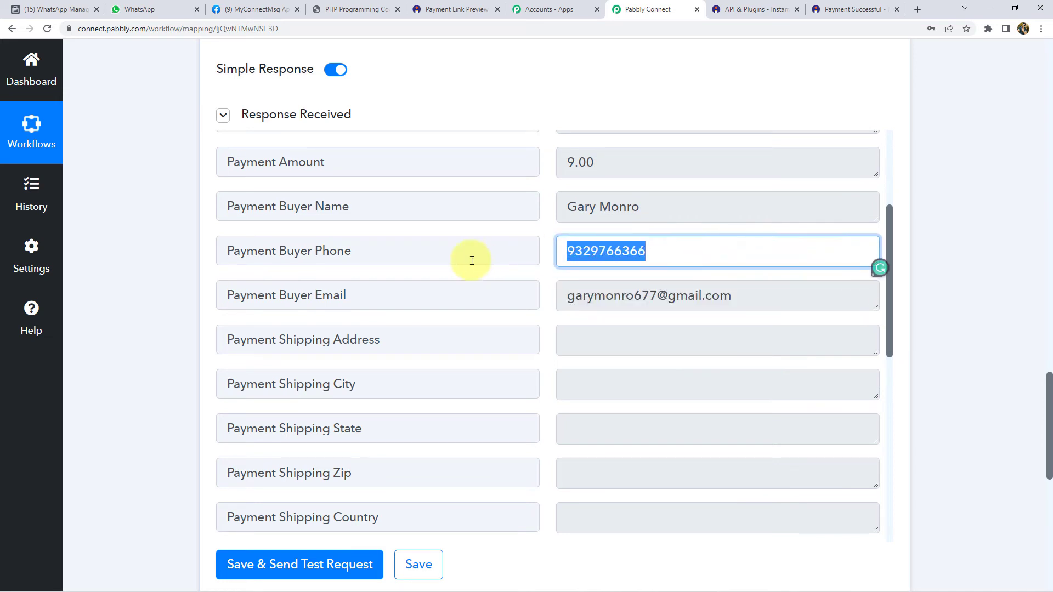
scroll(576, 340, up, 3)
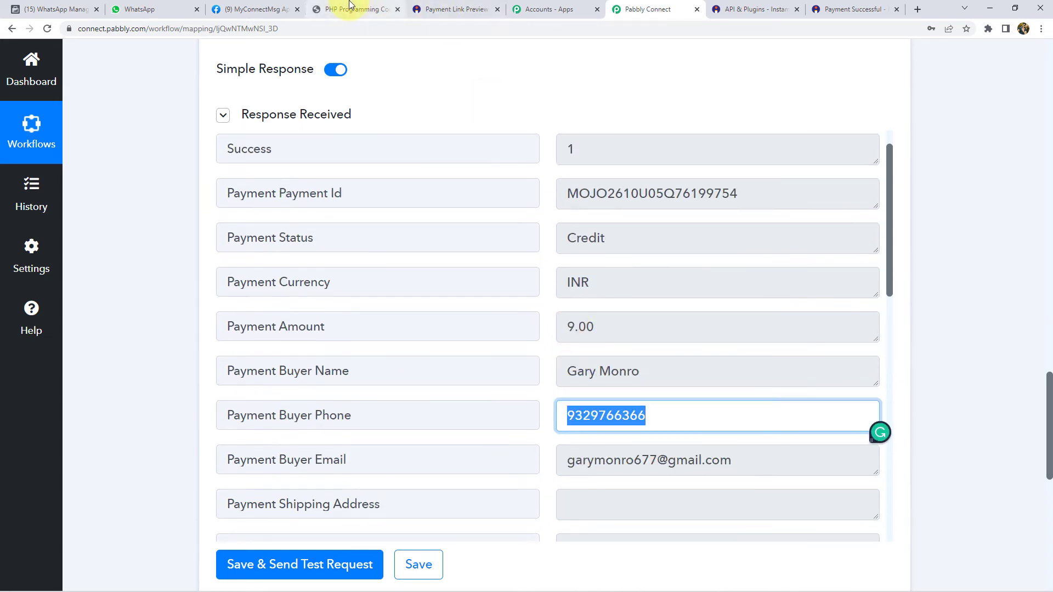
- Glance at the PHP Programming Cookbook PDF, then return to the workflow
click(350, 9)
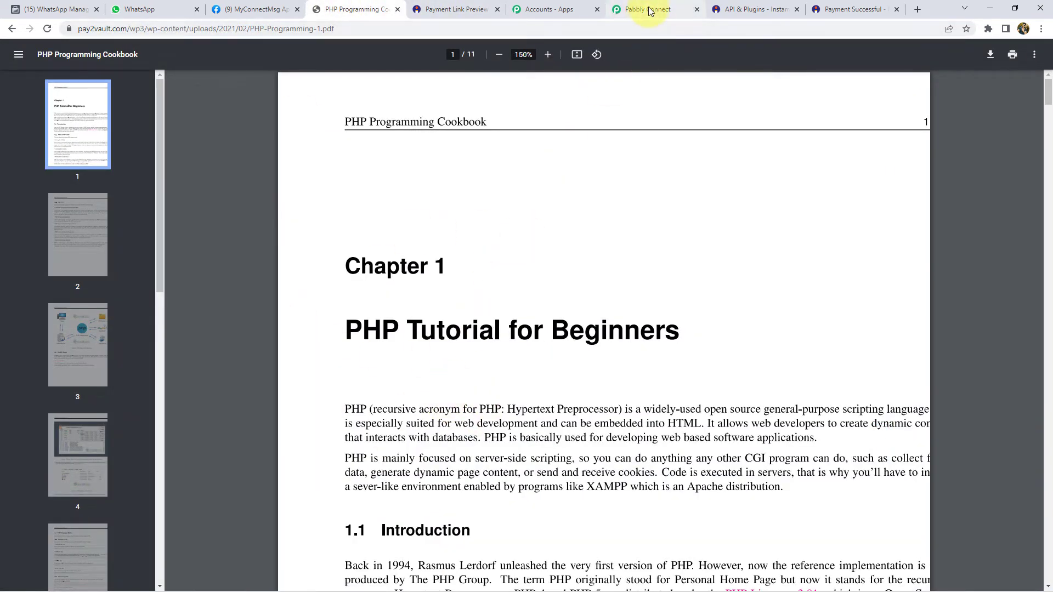
click(638, 9)
scroll(143, 324, down, 7)
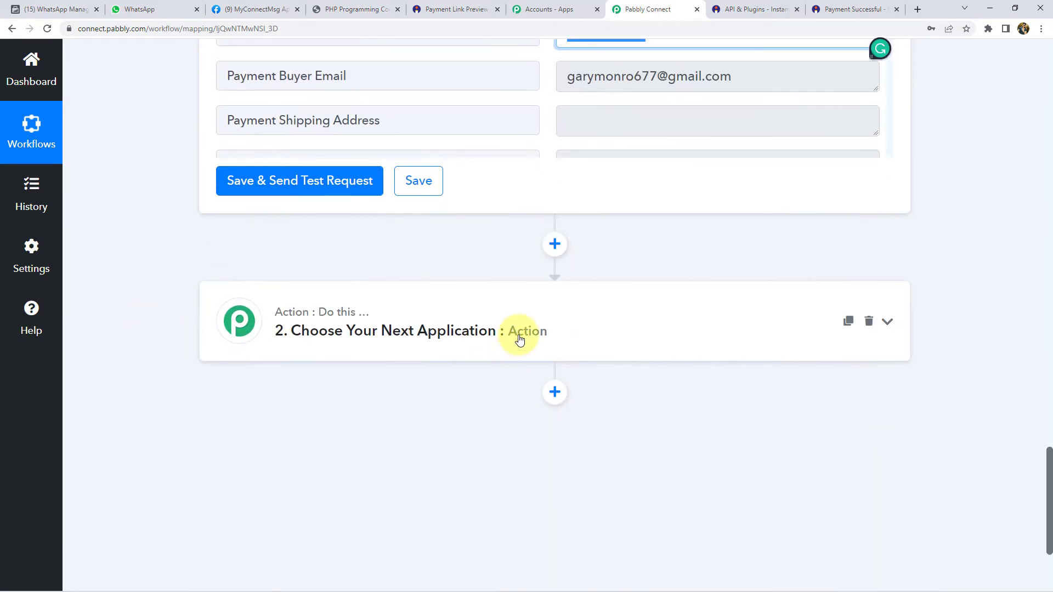
- Search 'Whats' and choose WhatsApp Cloud API as the second step's app
click(519, 333)
click(296, 415)
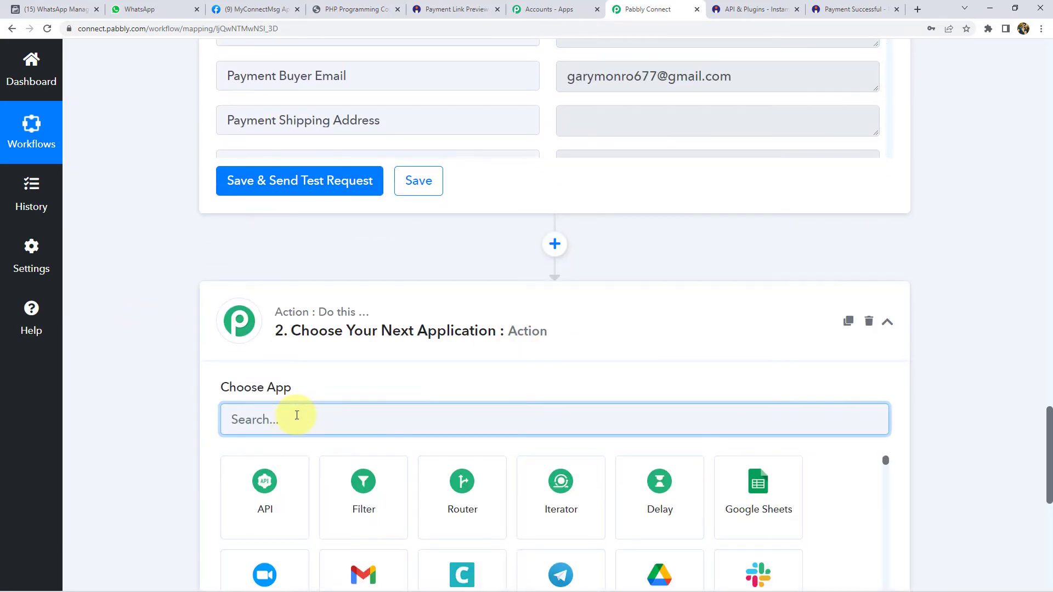
text(Whats)
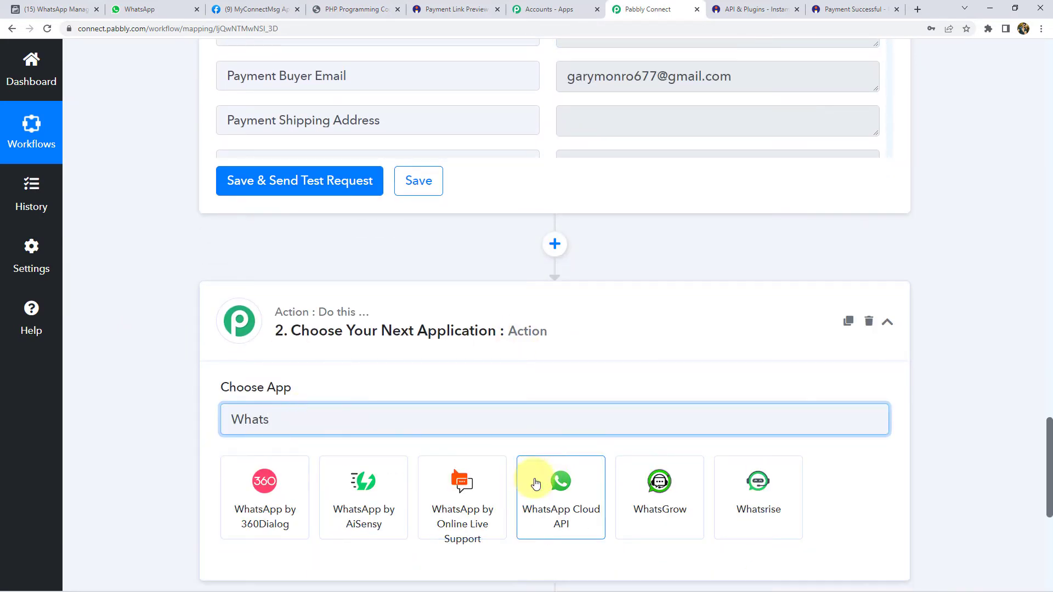
click(557, 483)
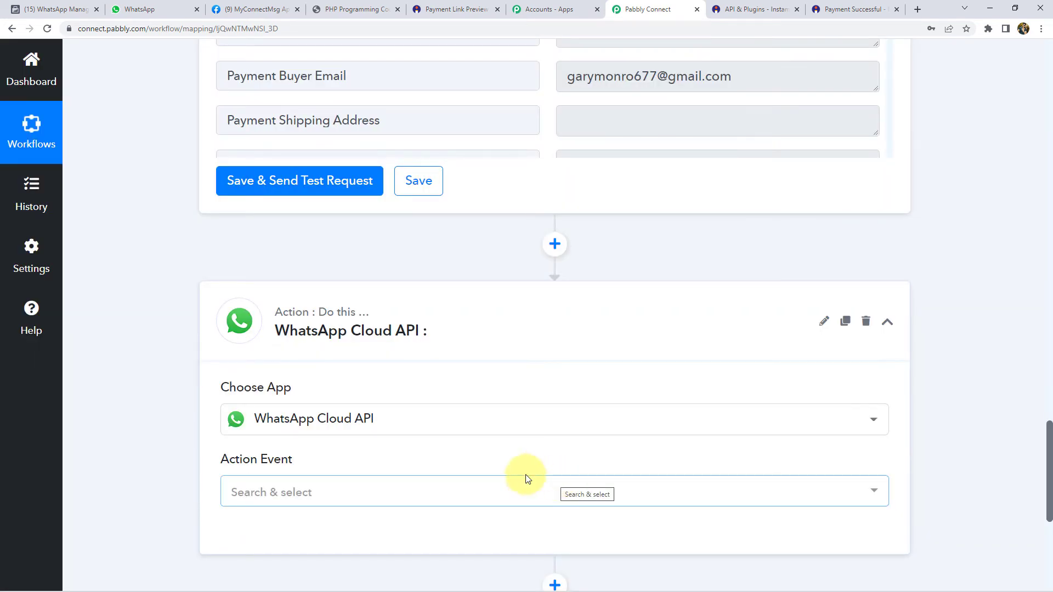
- Set the Action Event to Send Template Message and bring up the account connection
click(367, 494)
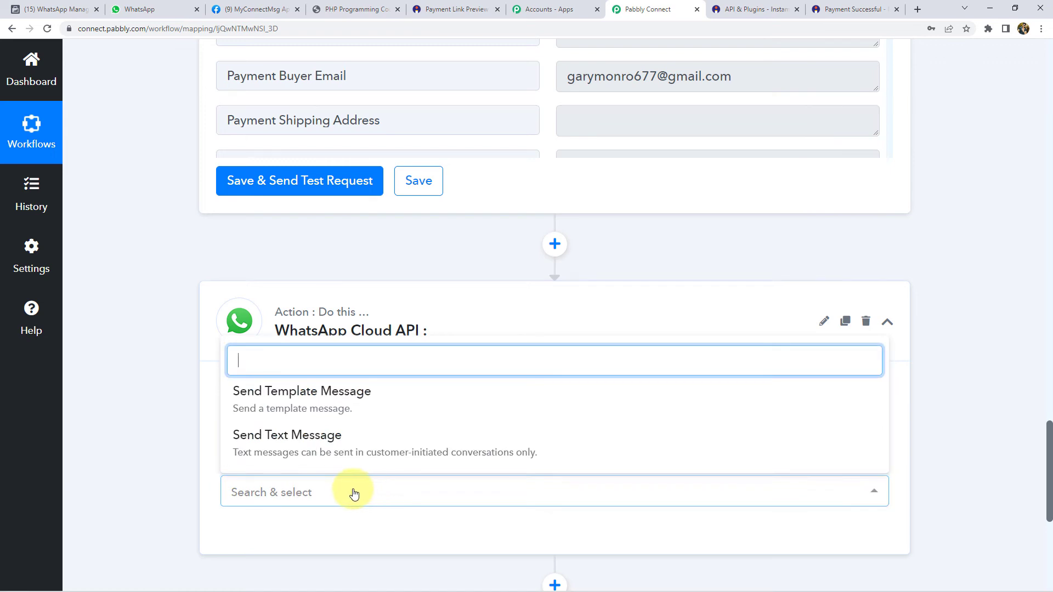
click(313, 408)
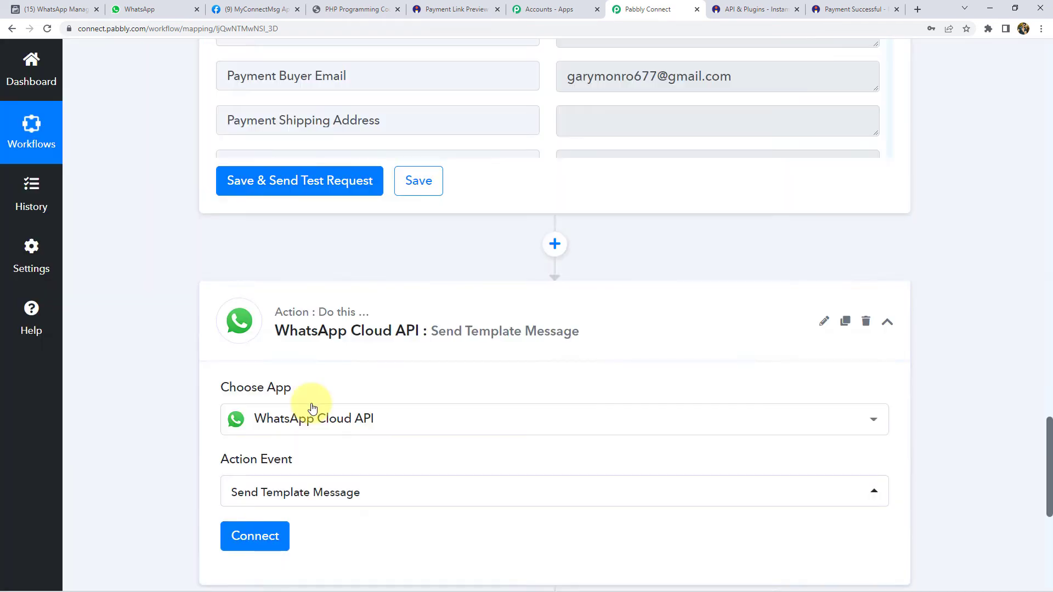
scroll(176, 395, down, 3)
click(266, 377)
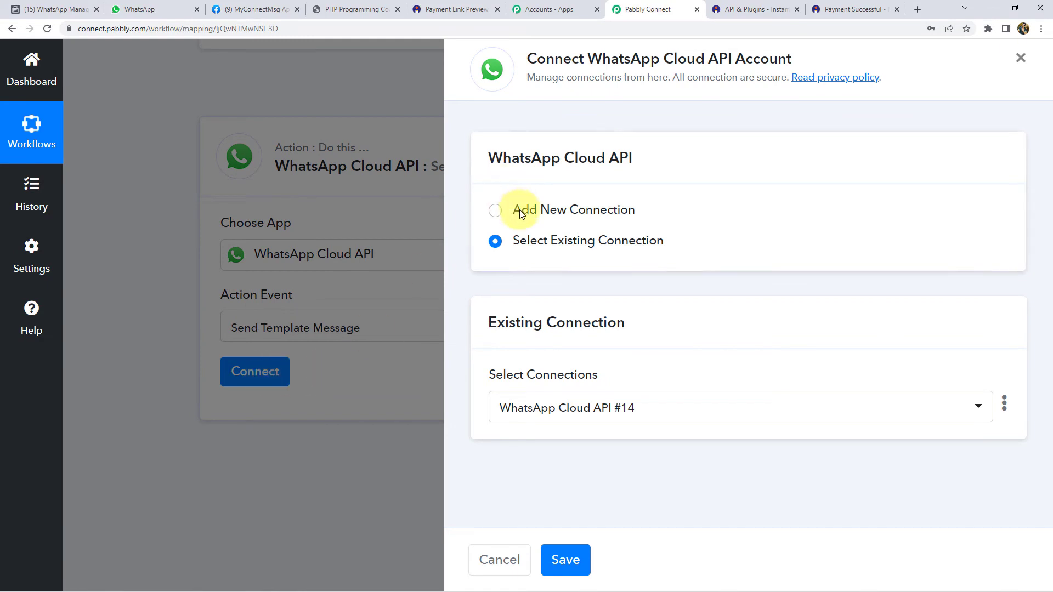
- Start a new connection and review the Token, Phone Number ID and Business Account ID fields
click(518, 209)
scroll(472, 344, down, 3)
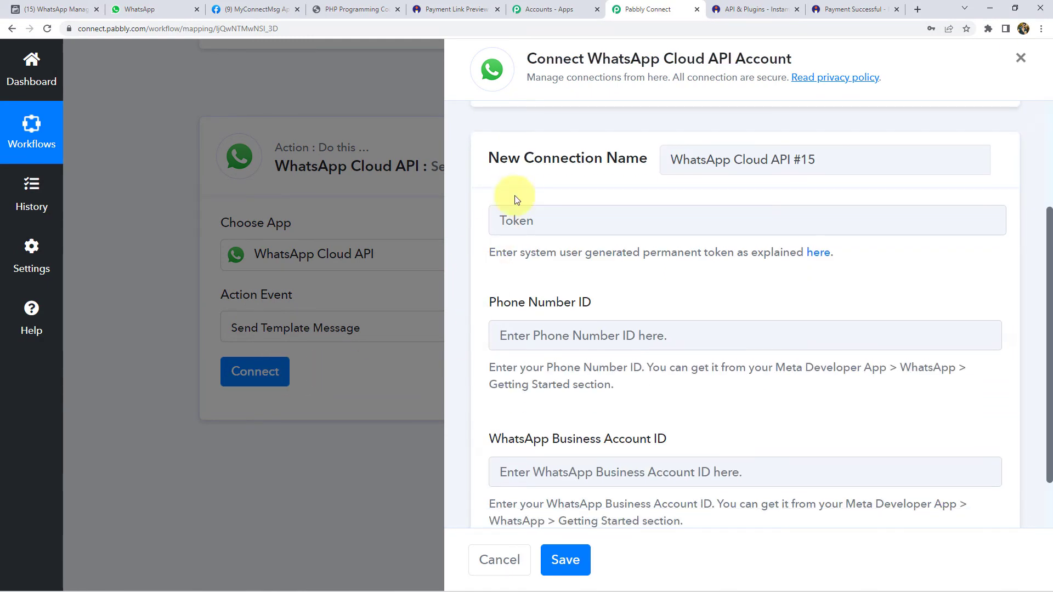
double_click(678, 254)
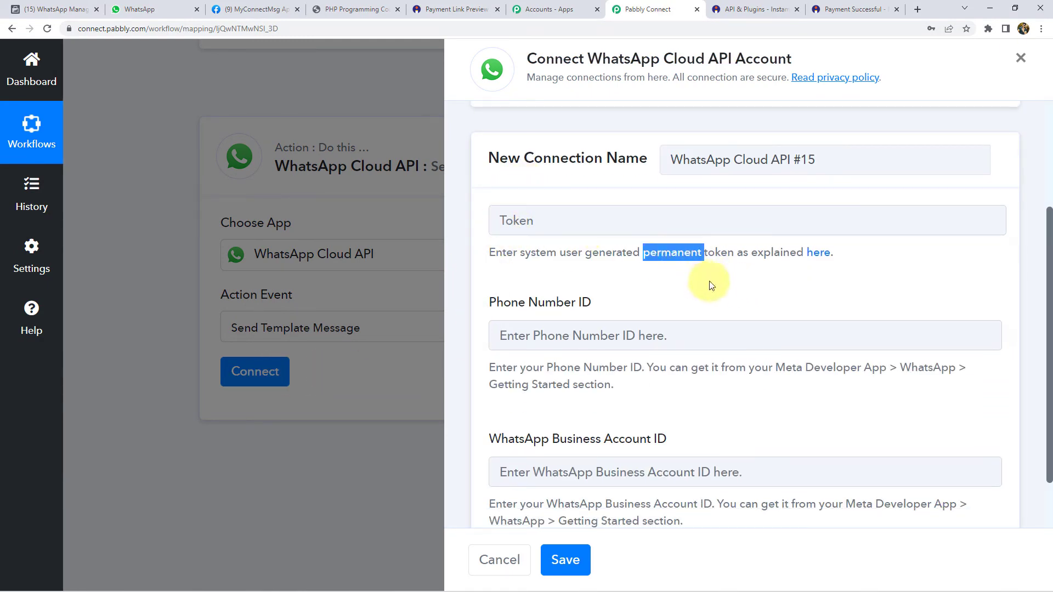
click(706, 282)
drag(501, 305, 611, 307)
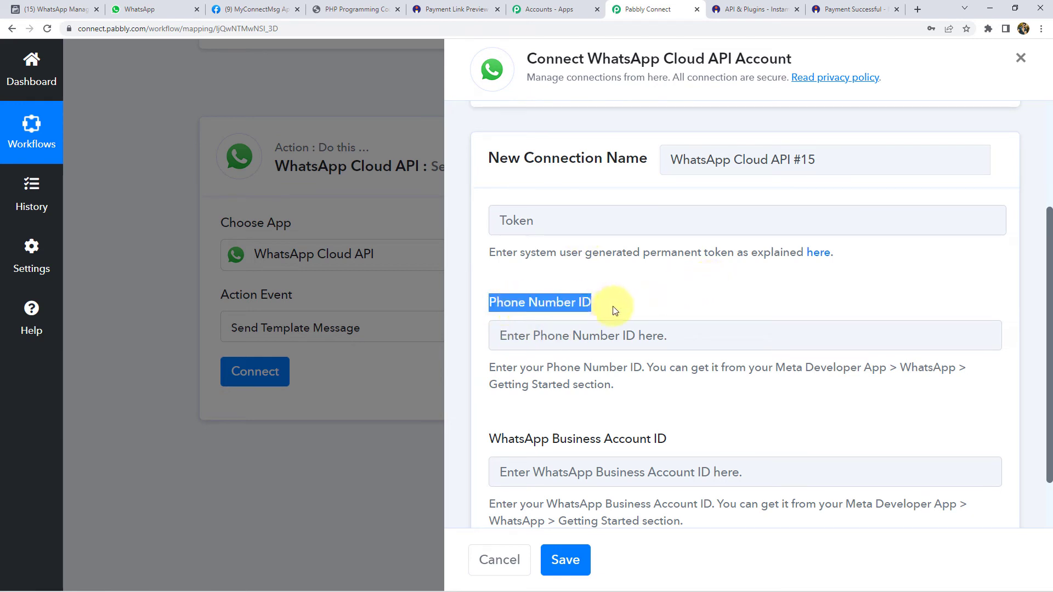
click(535, 446)
drag(490, 442, 690, 444)
click(690, 444)
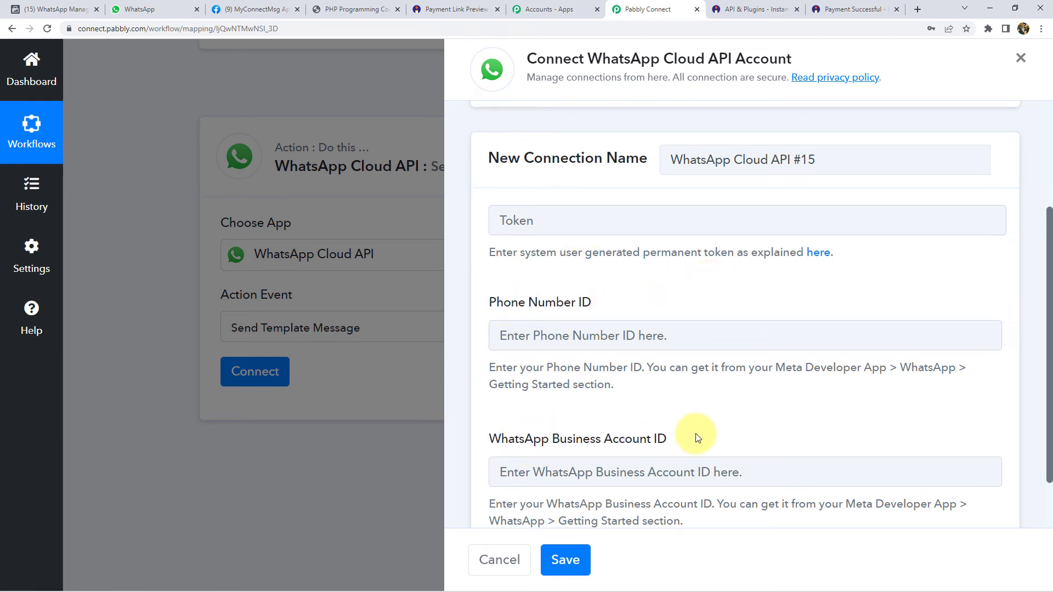
- Go to the MyConnectMsg app's page on Meta for Developers
scroll(695, 437, down, 1)
scroll(695, 437, up, 4)
scroll(516, 408, down, 4)
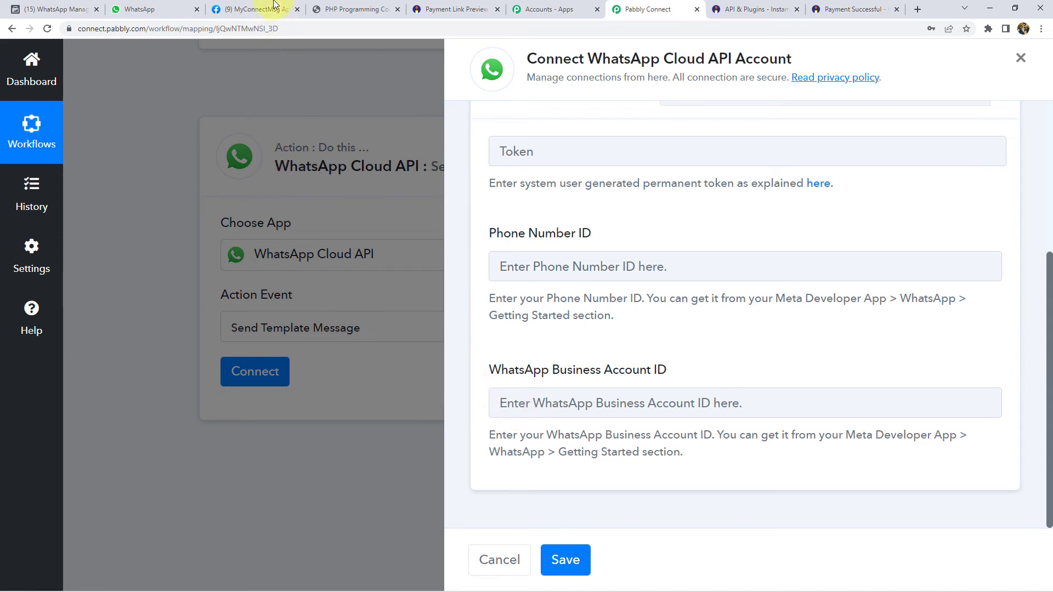
click(257, 9)
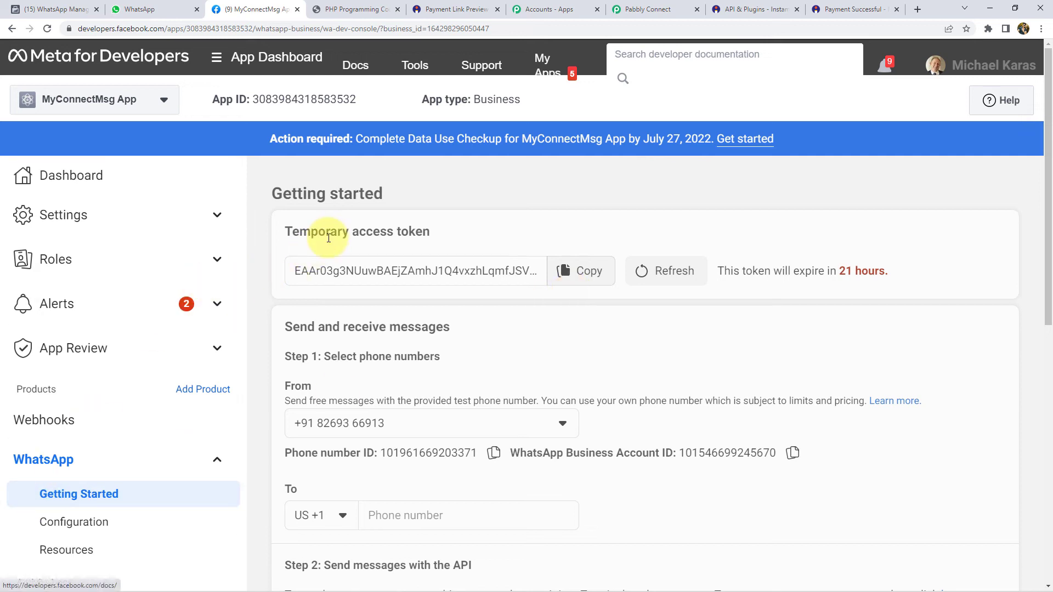
- Review the Temporary access token heading and its expiry note
triple_click(453, 237)
click(453, 239)
drag(286, 235, 359, 229)
drag(889, 271, 720, 277)
click(740, 230)
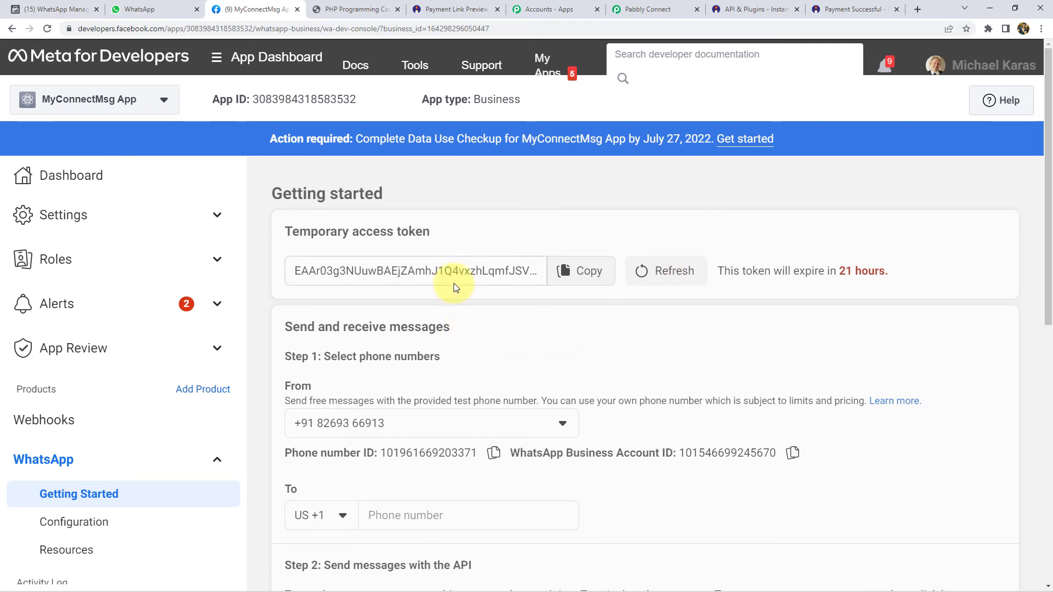
- Look up the test number's Phone number ID and Business Account ID, then return to Pabbly
click(652, 9)
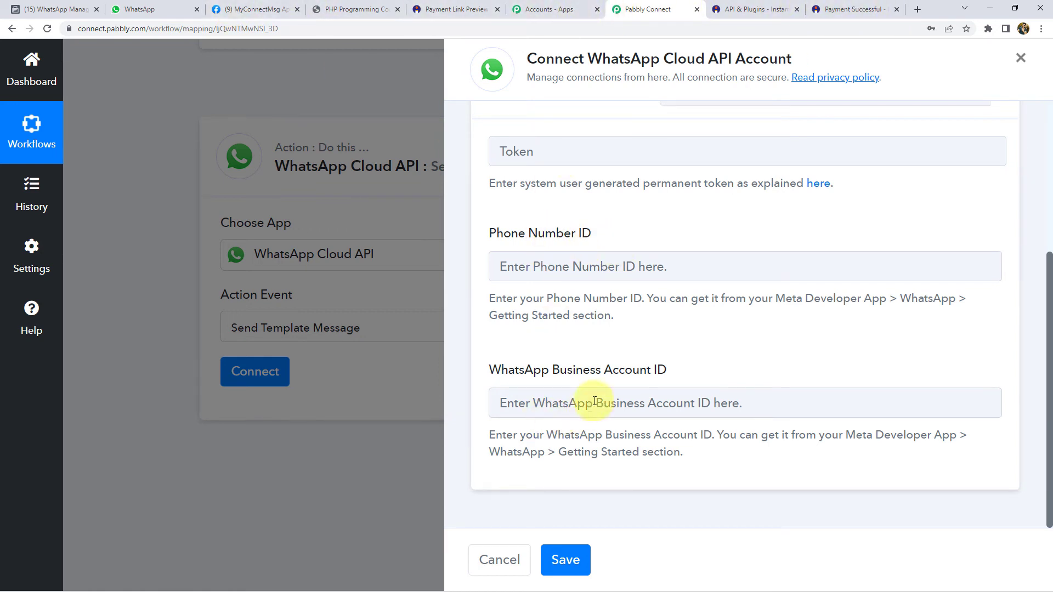
click(262, 9)
scroll(403, 429, down, 3)
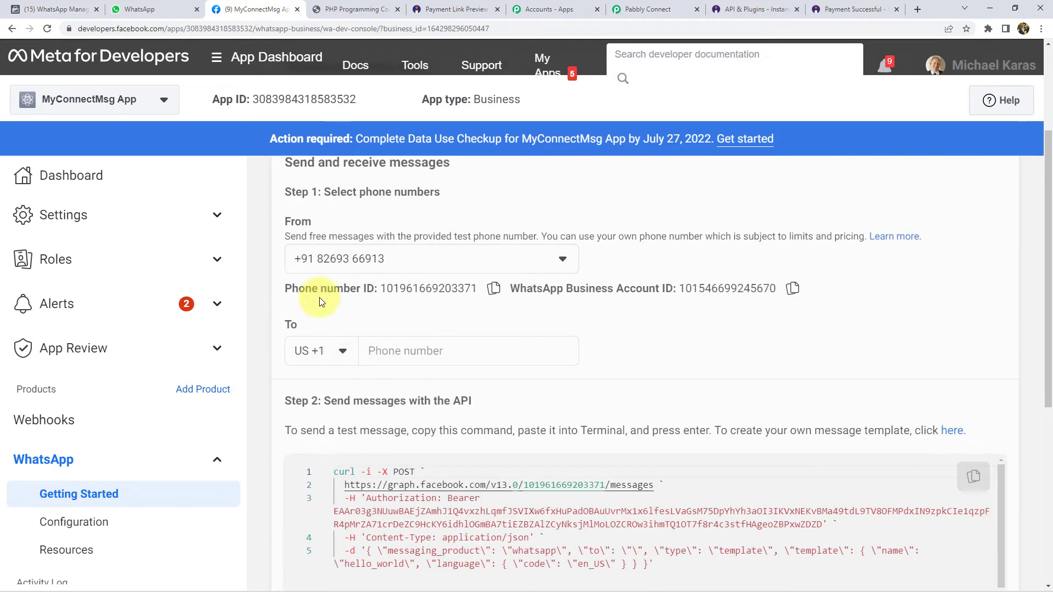
click(792, 289)
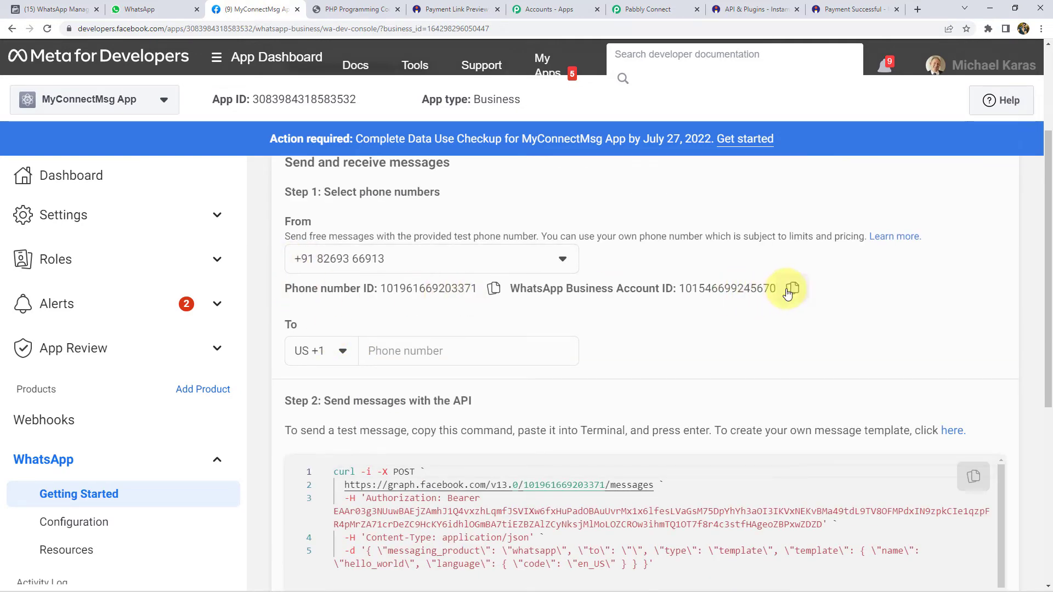
click(646, 10)
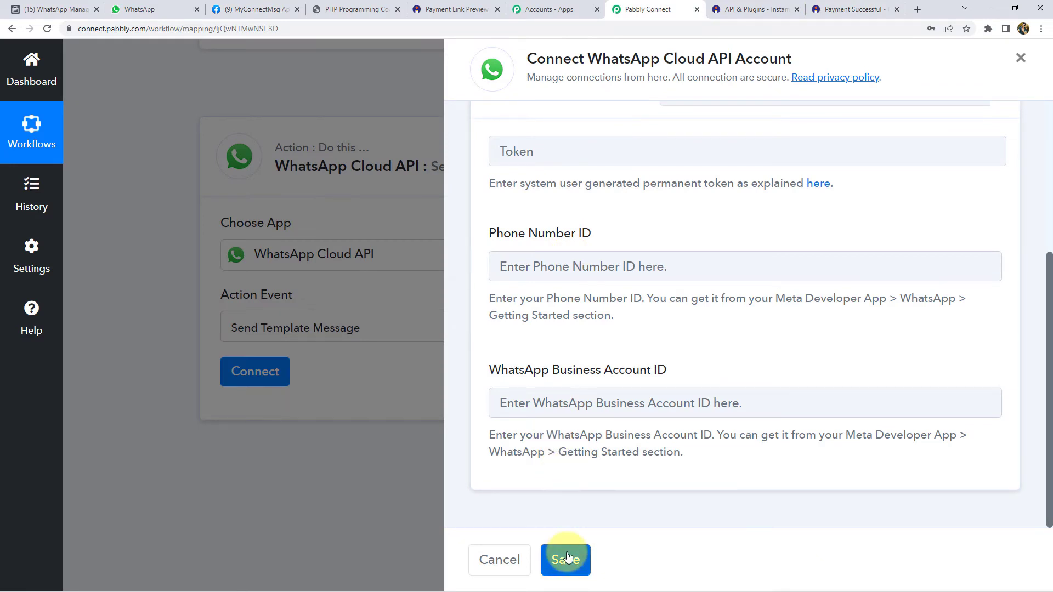
- Select the existing WhatsApp Cloud API #14 connection and save it
scroll(573, 514, up, 5)
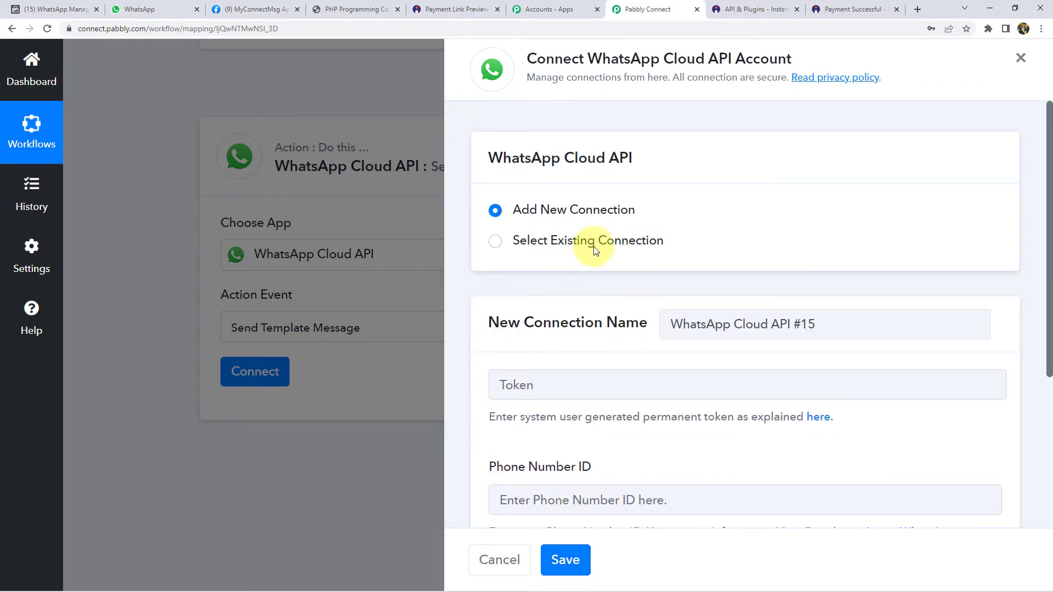
click(593, 246)
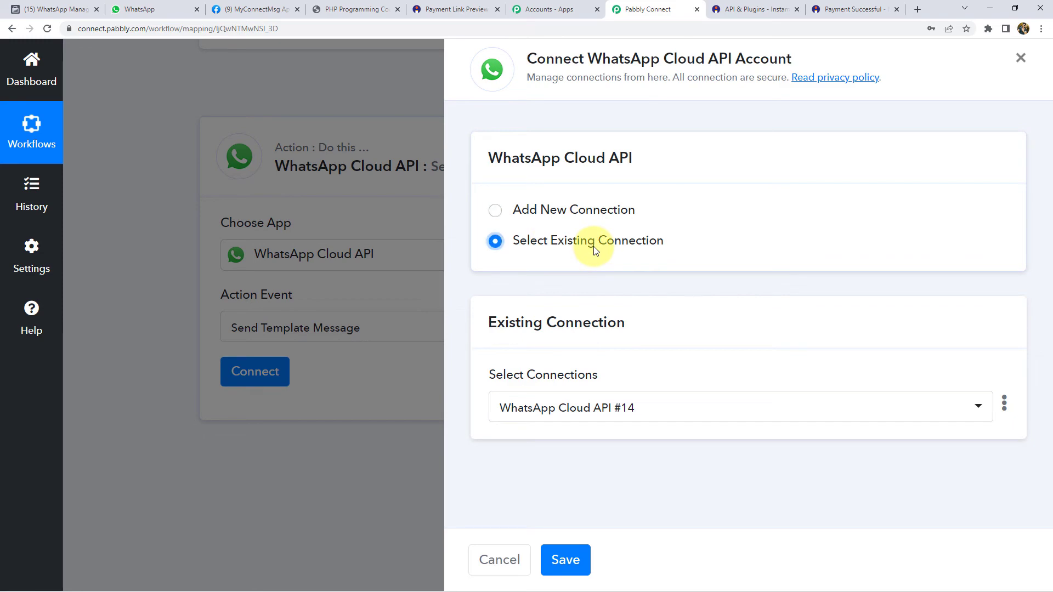
click(573, 560)
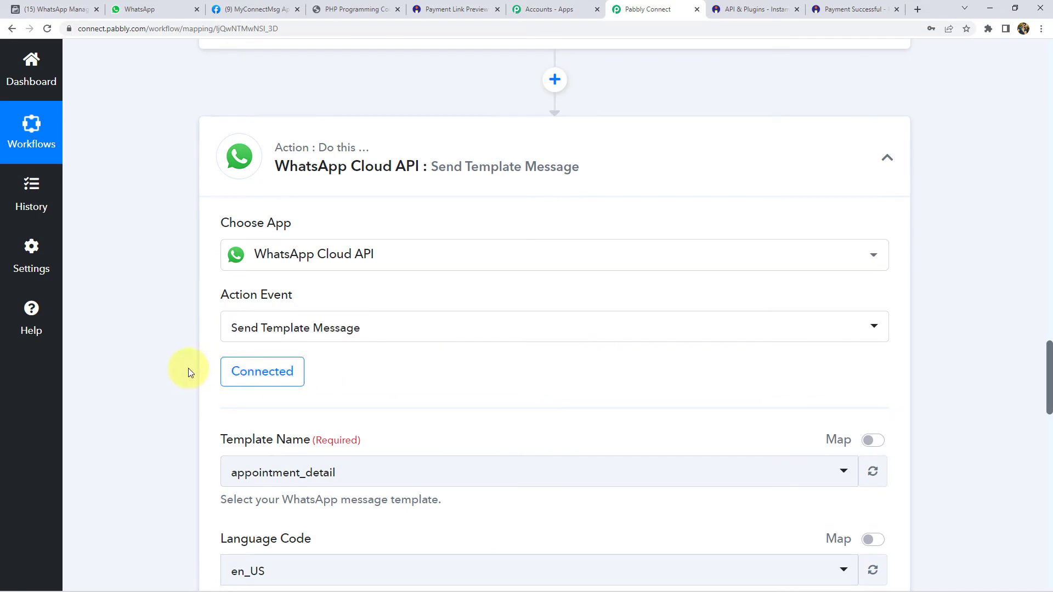
- Open the Template Name dropdown to list the available message templates
scroll(188, 372, down, 3)
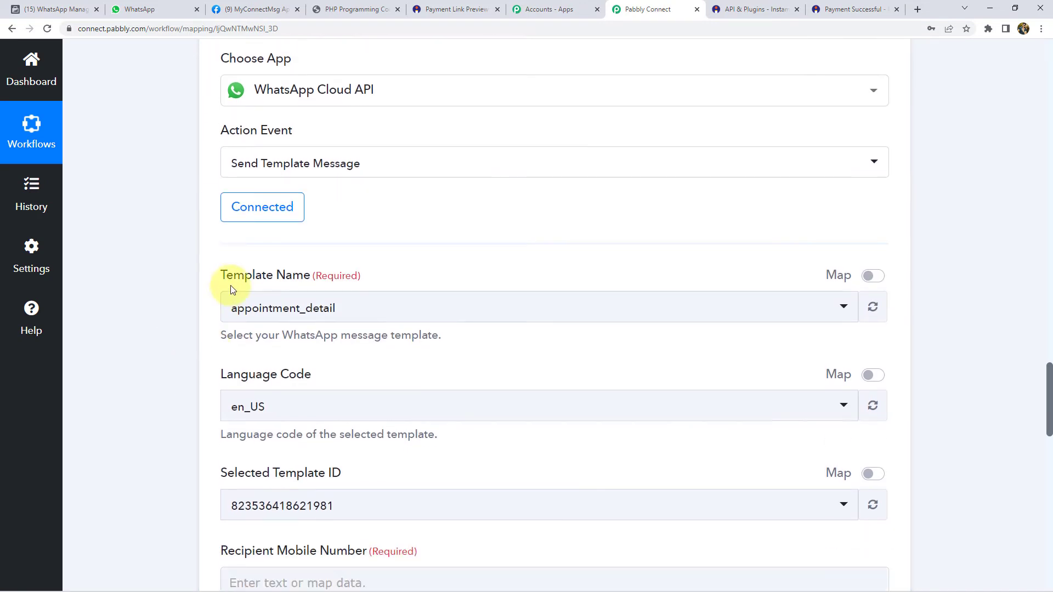
drag(222, 279, 305, 287)
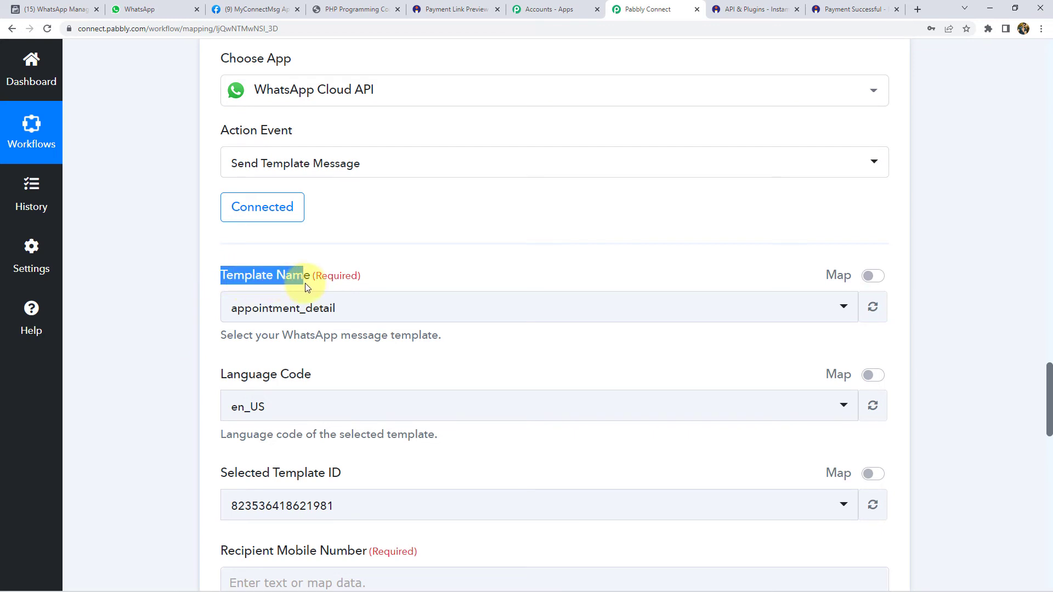
click(301, 275)
click(295, 312)
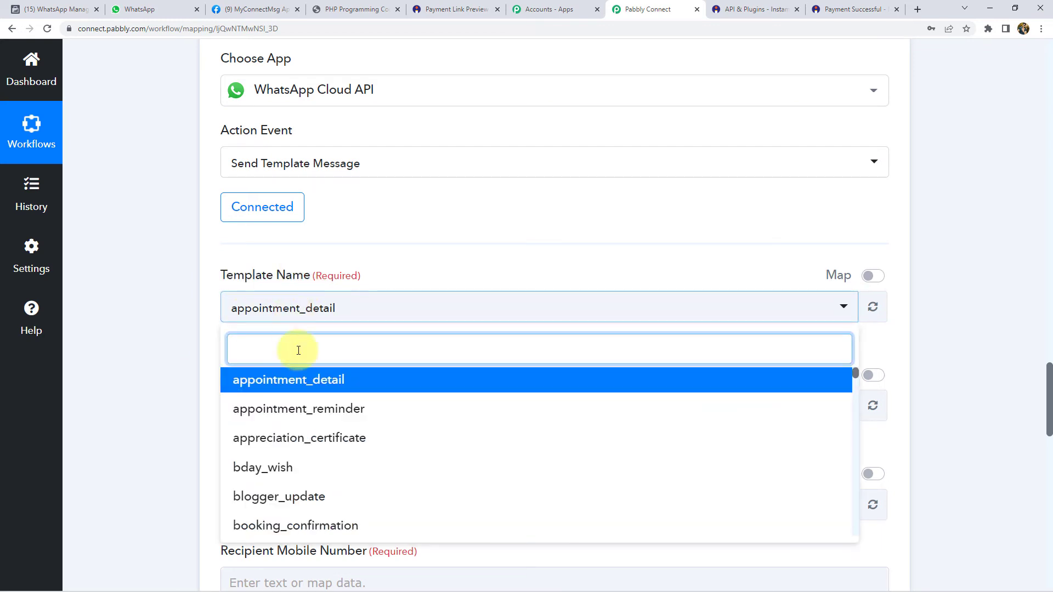
- Filter the Template Name list with 'Pay', then replace it with 'pdf'
text(Pa)
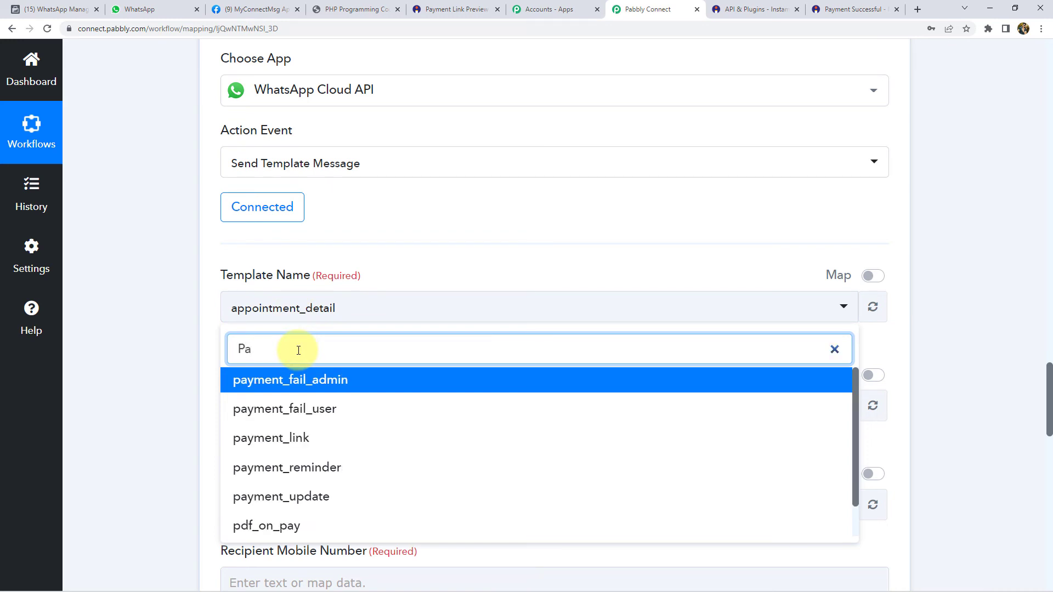
text(y)
key(ctrl+a)
key(BackSpace)
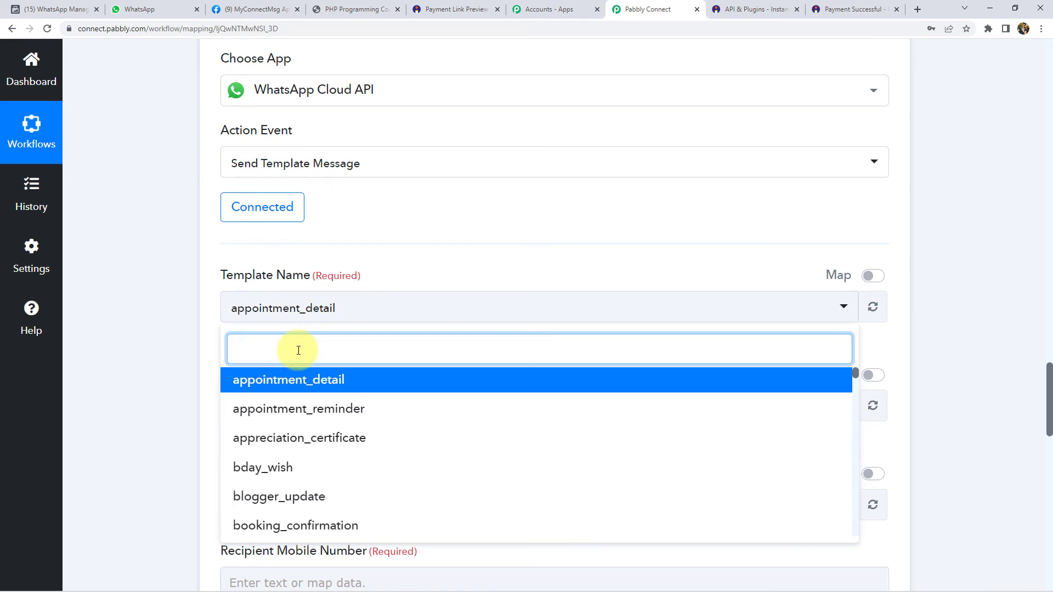
text(pdf)
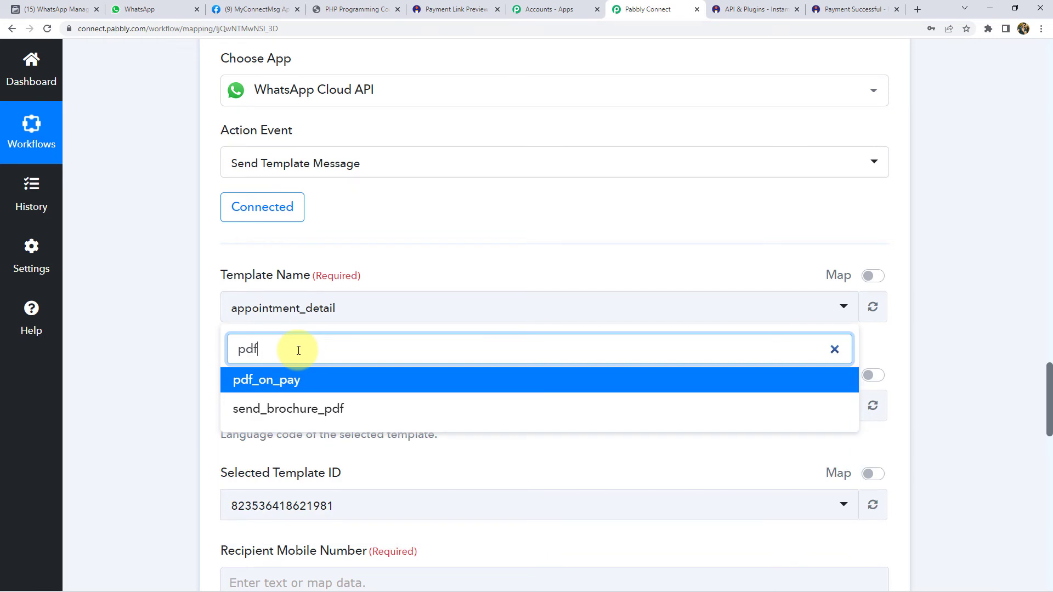
scroll(271, 392, up, 1)
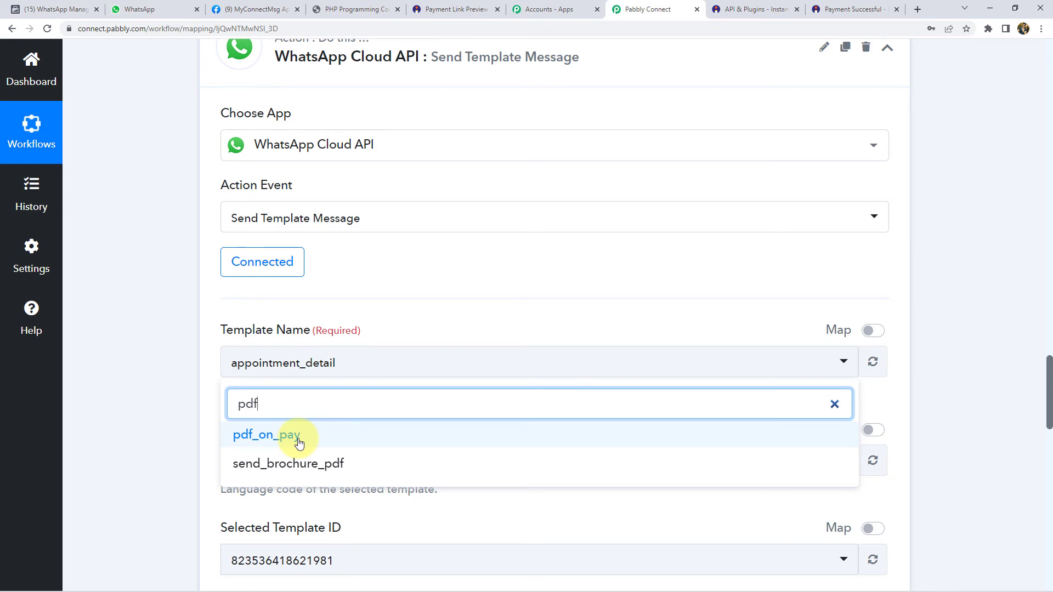
- Go to the message templates page from the Meta for Developers WhatsApp console
click(39, 9)
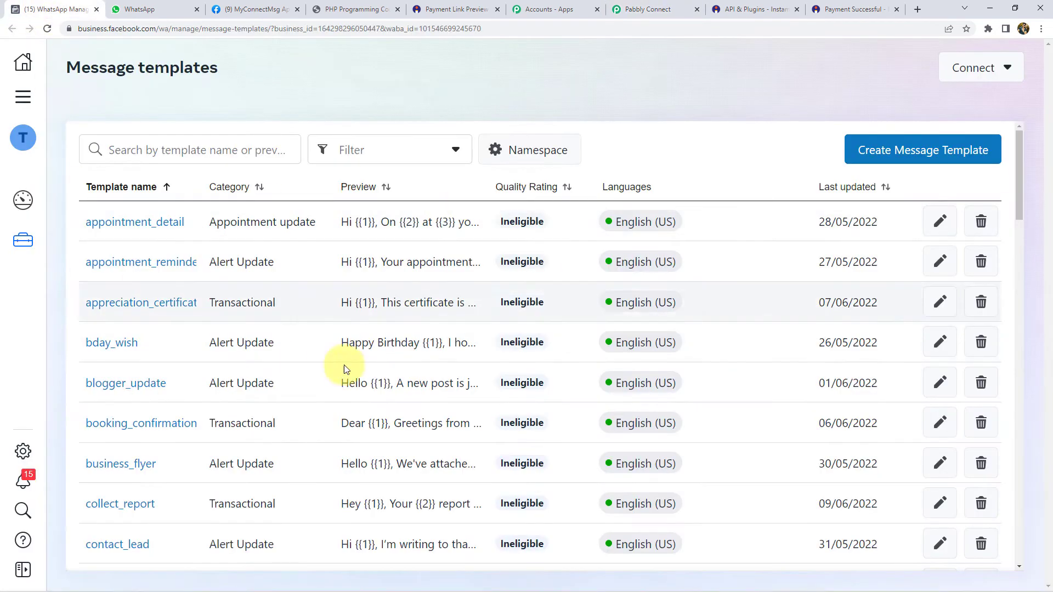
click(244, 8)
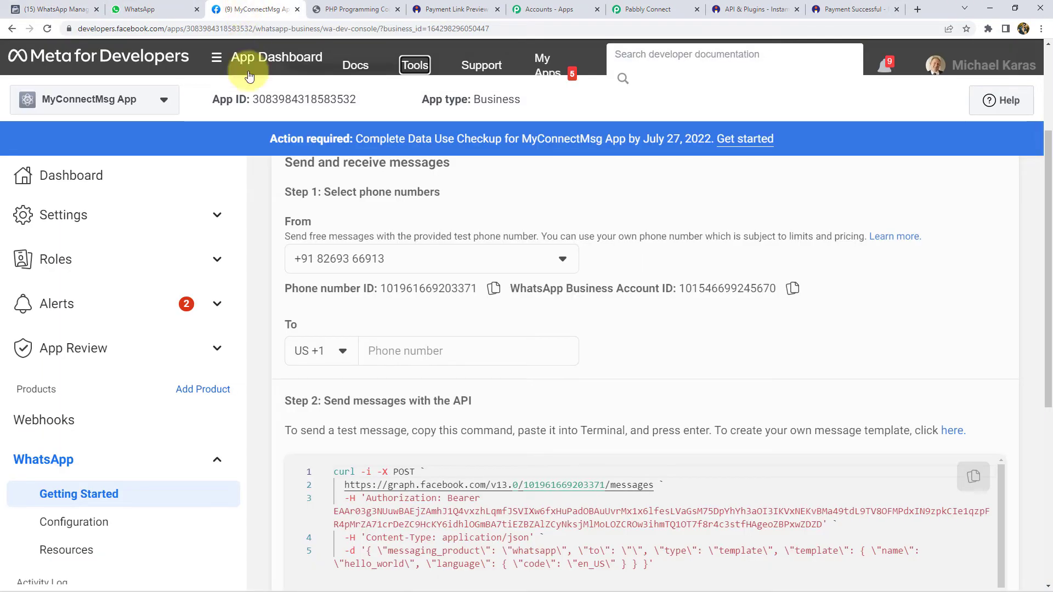
scroll(433, 313, down, 2)
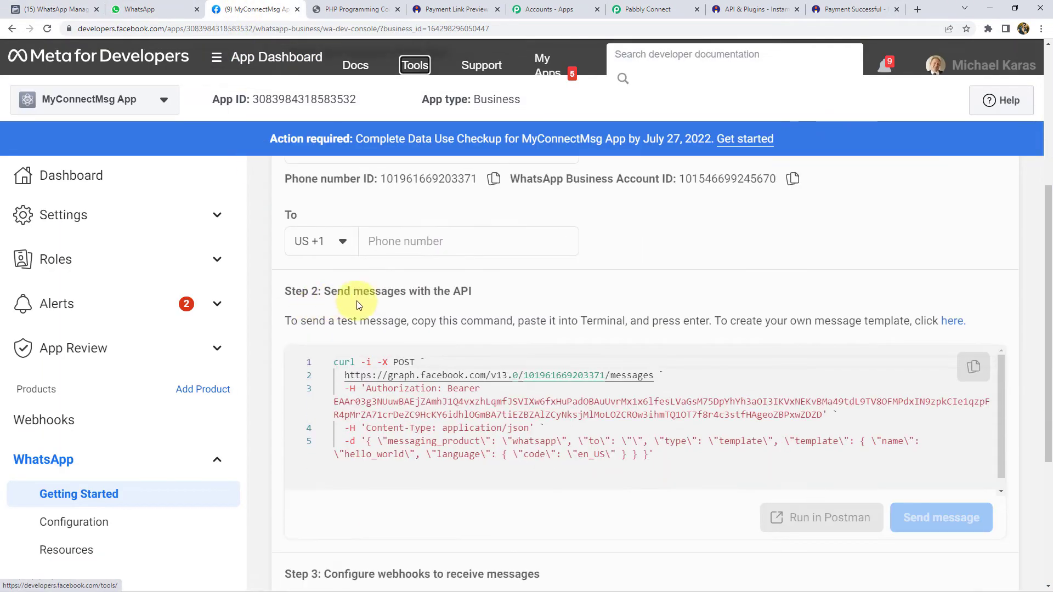
click(954, 323)
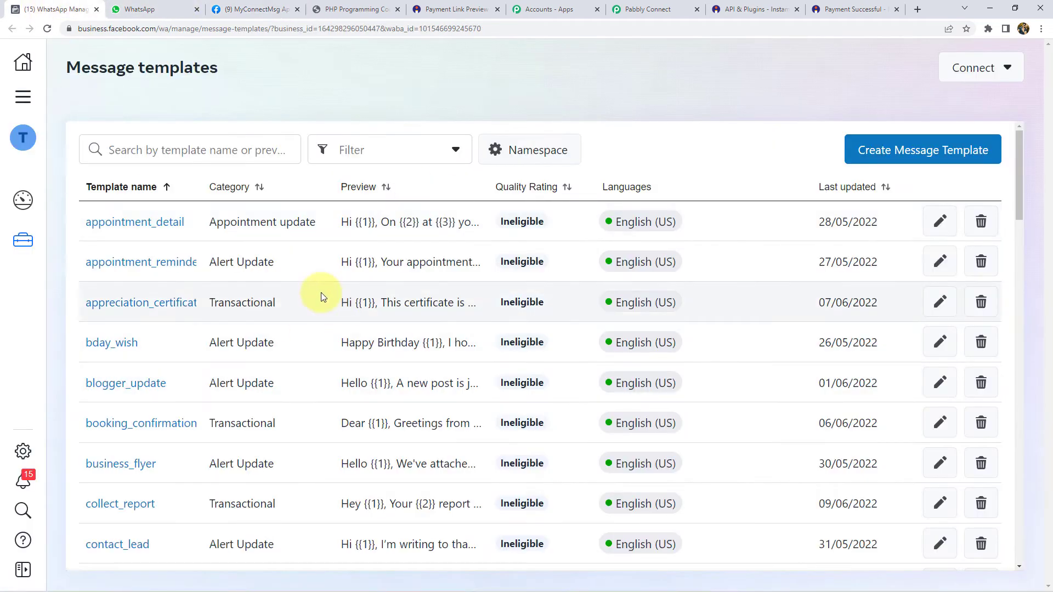
- Scroll the Message templates table down to pdf_on_pay and open it
scroll(148, 296, down, 2)
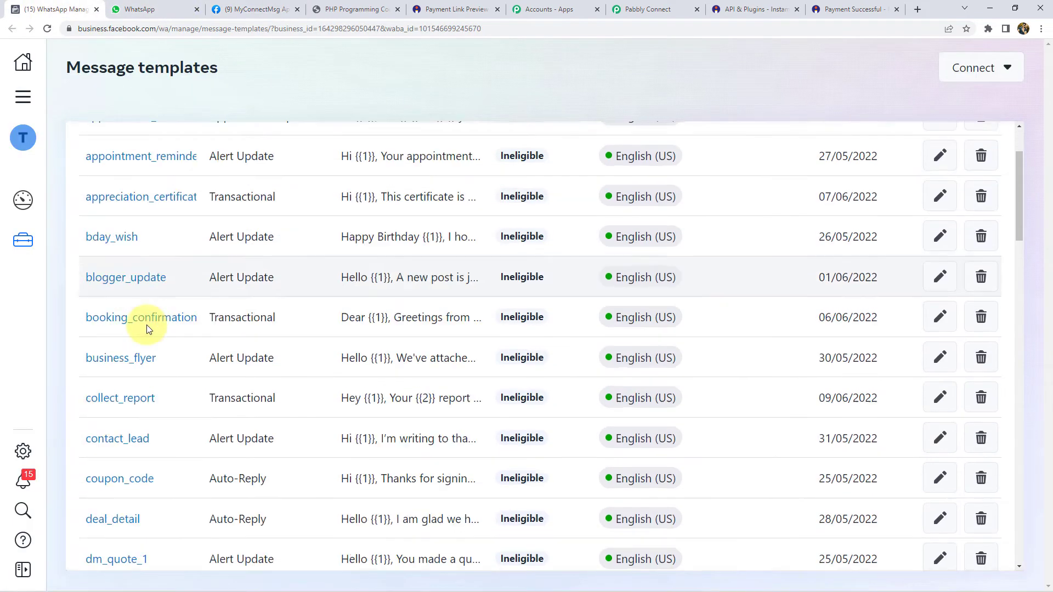
scroll(147, 328, down, 6)
scroll(148, 369, up, 7)
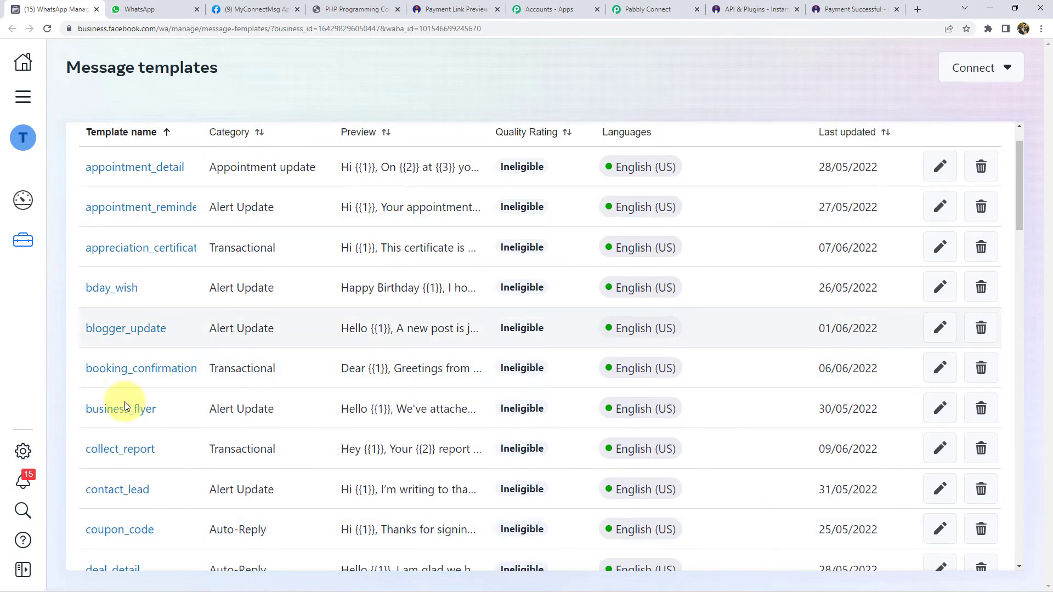
scroll(134, 445, down, 2)
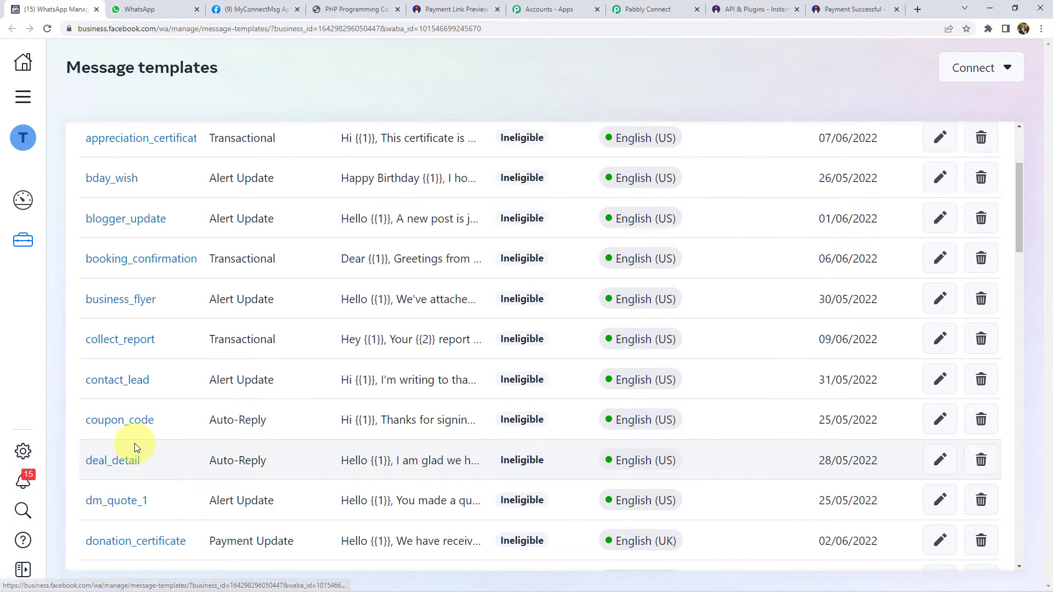
scroll(134, 447, up, 3)
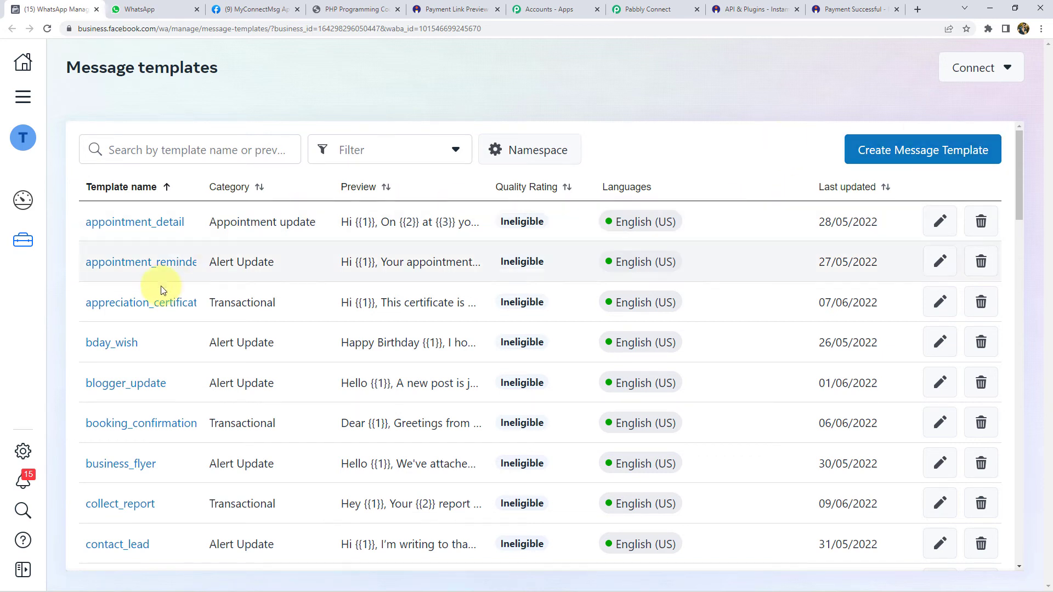
scroll(63, 336, down, 1)
scroll(61, 333, down, 20)
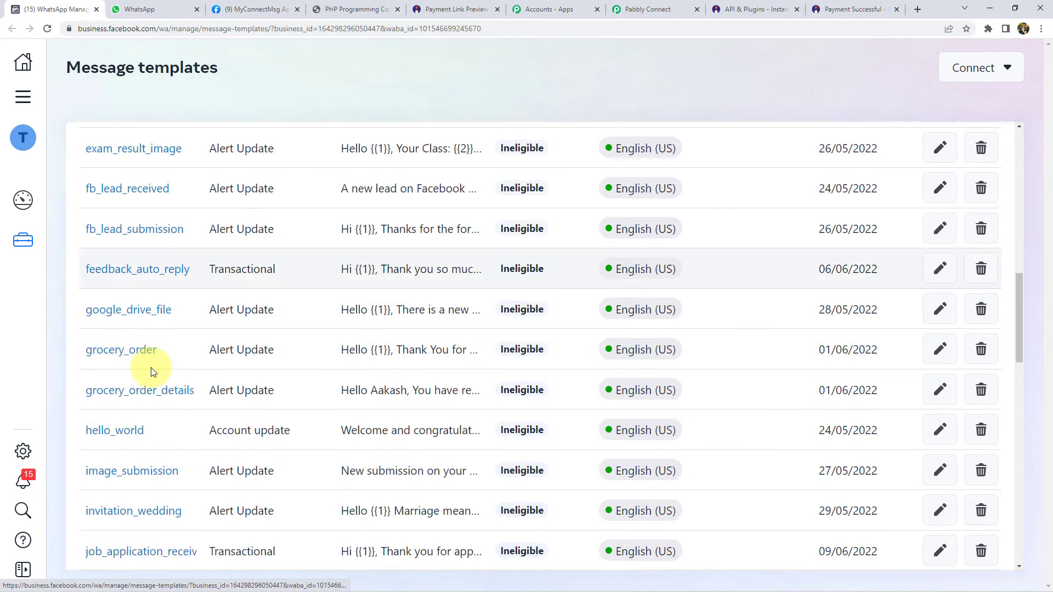
scroll(147, 399, down, 5)
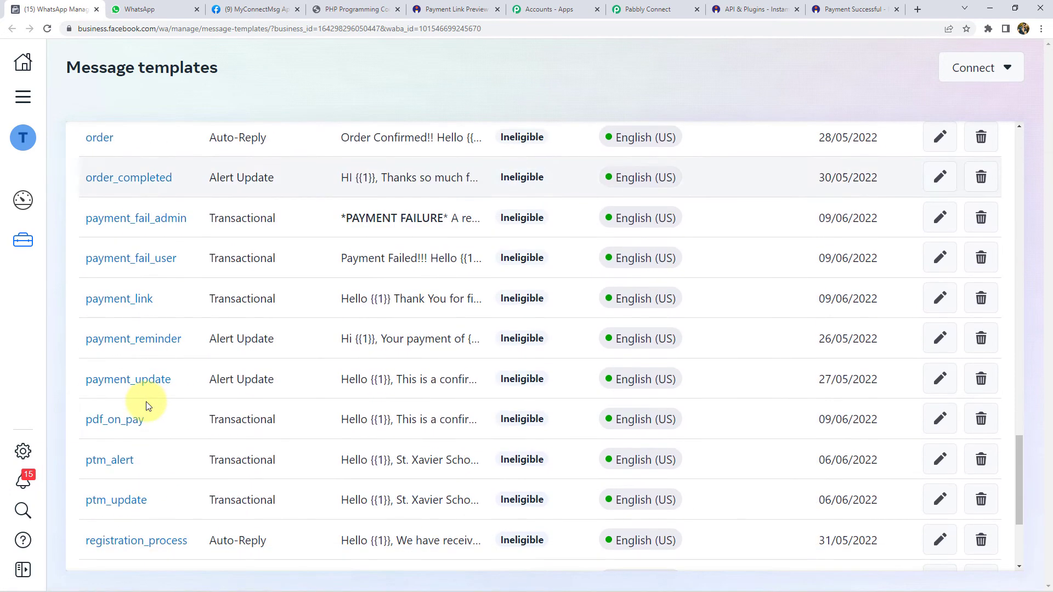
click(115, 420)
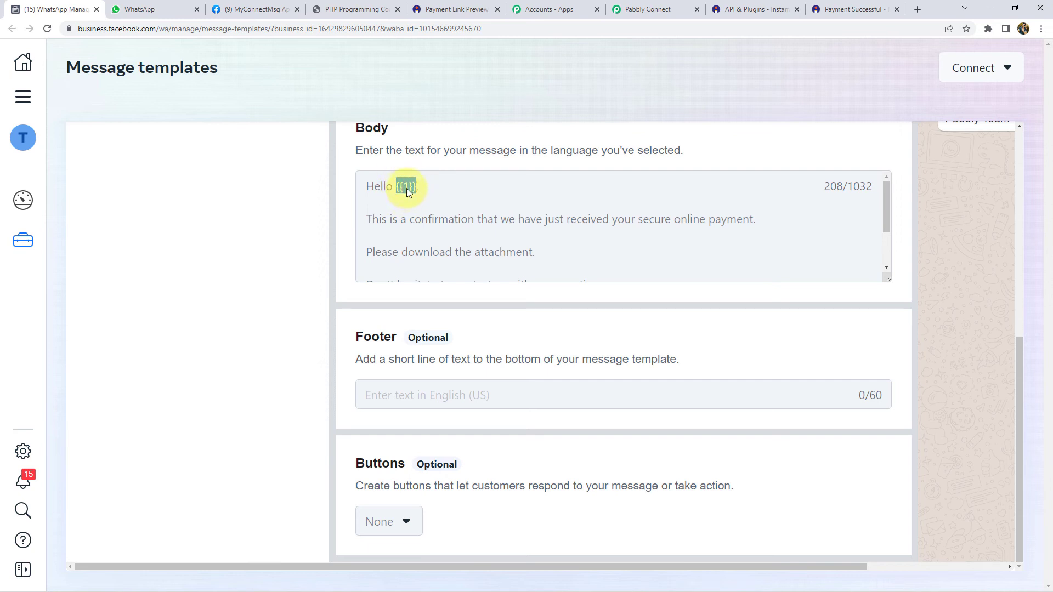
- Scroll through the pdf_on_pay template's Document header, {{1}}/{{2}} body and preview
scroll(443, 227, down, 2)
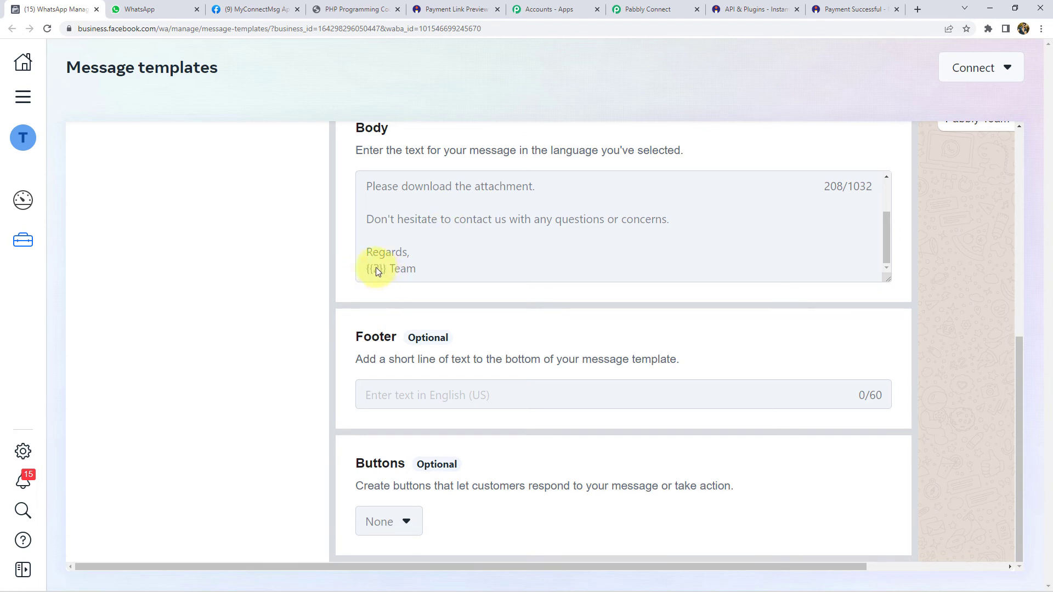
scroll(376, 267, up, 5)
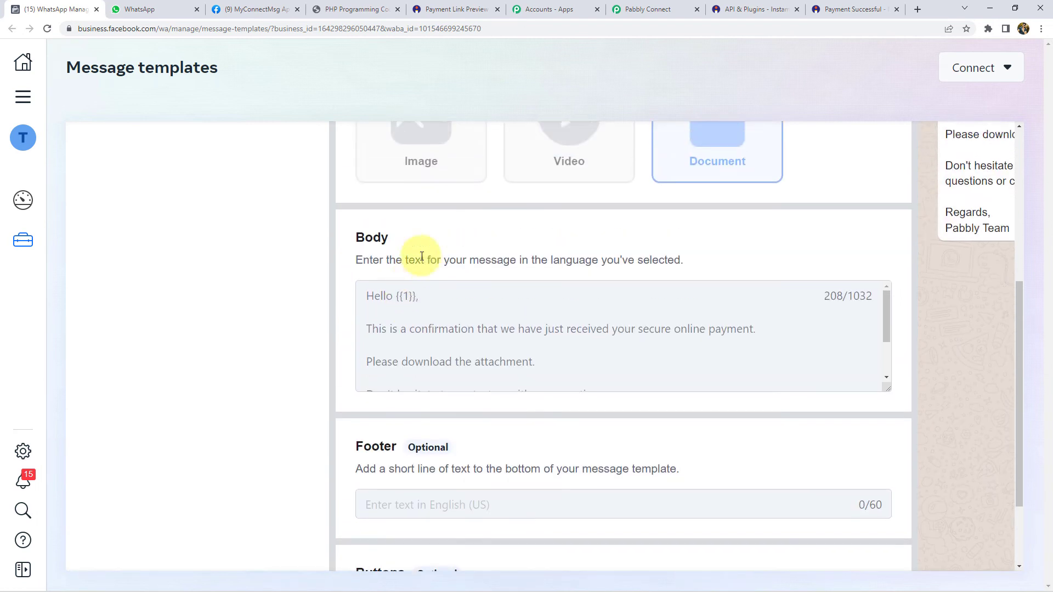
scroll(409, 304, down, 2)
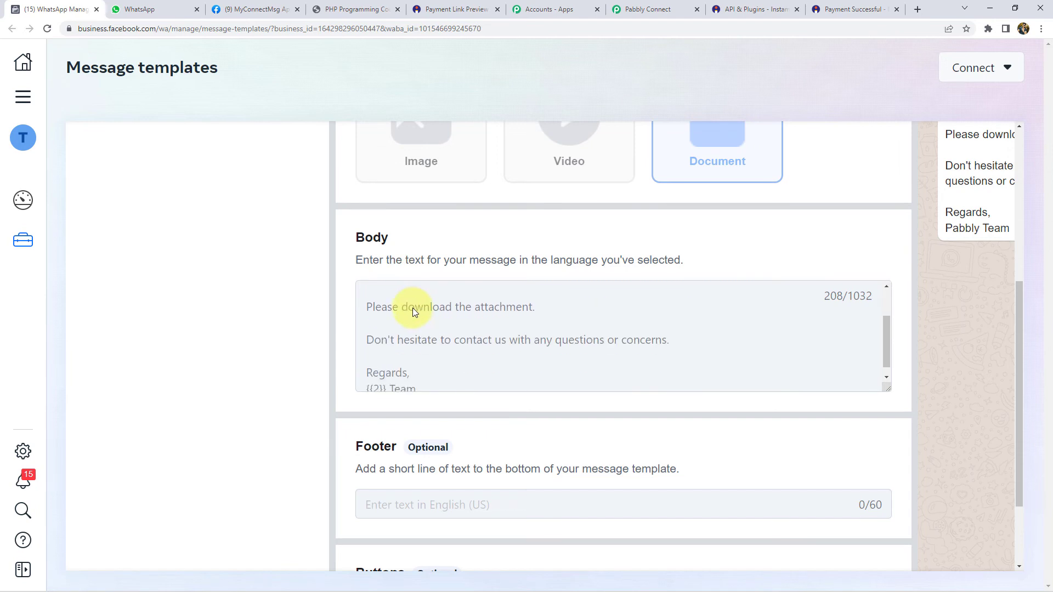
scroll(412, 308, up, 2)
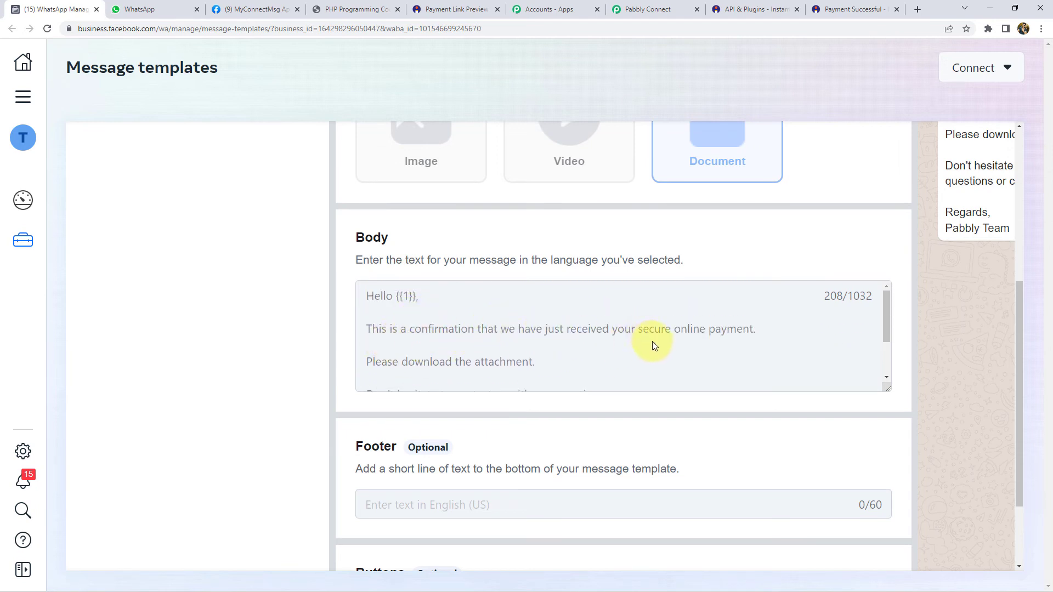
scroll(653, 342, down, 1)
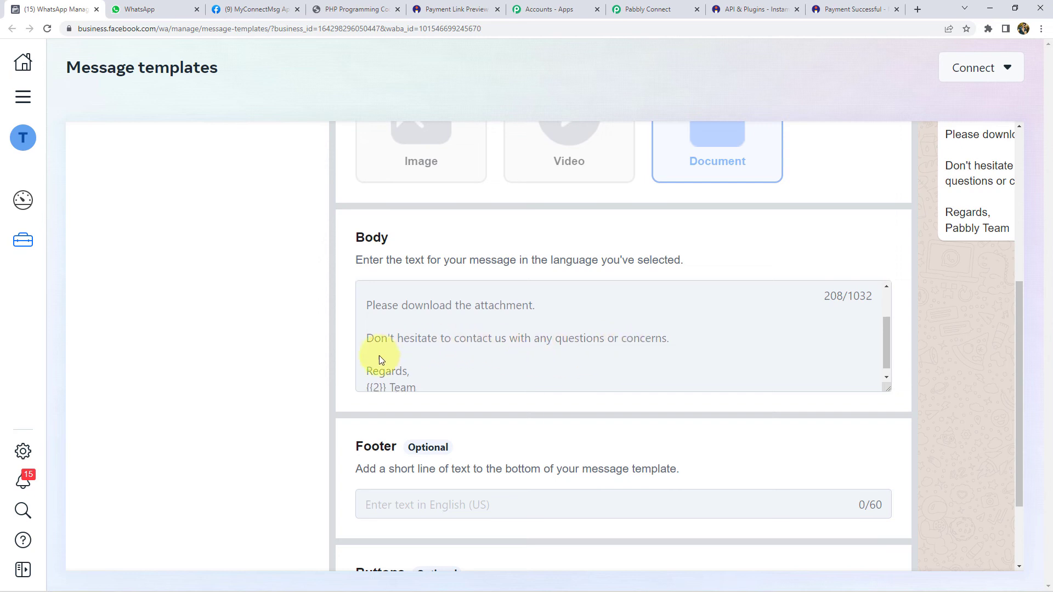
scroll(383, 367, down, 1)
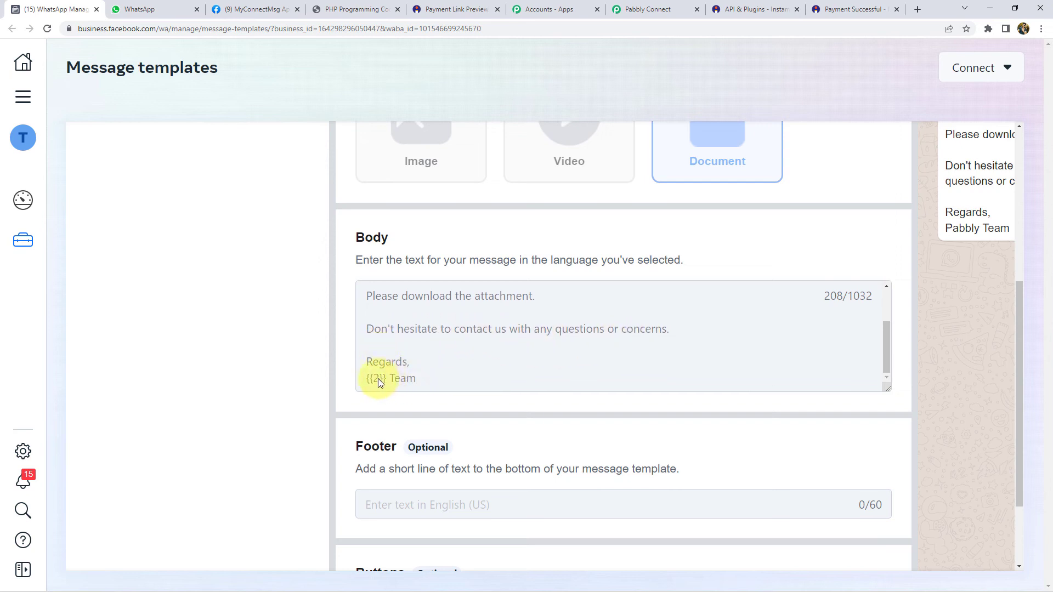
scroll(766, 441, down, 2)
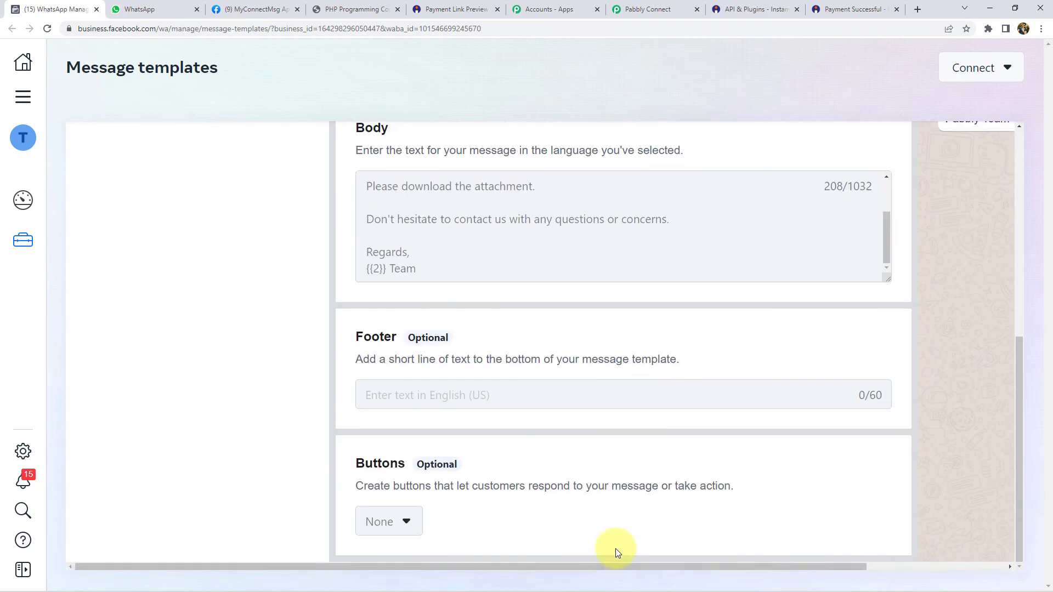
drag(622, 564, 940, 558)
scroll(948, 406, up, 7)
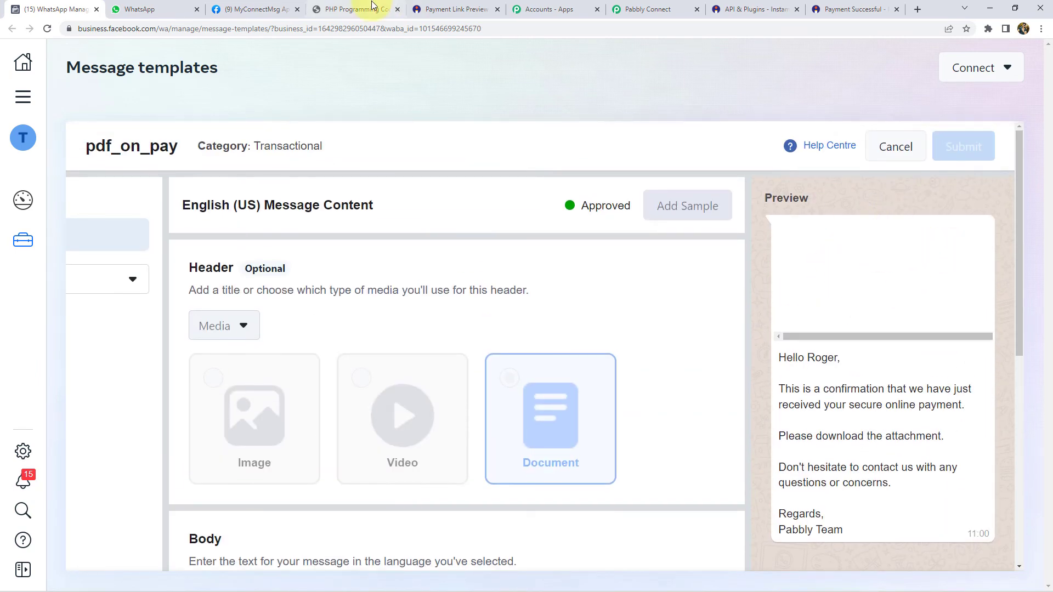
- Glance at the PDF and Pabbly tabs, then highlight the template's preview message
click(333, 10)
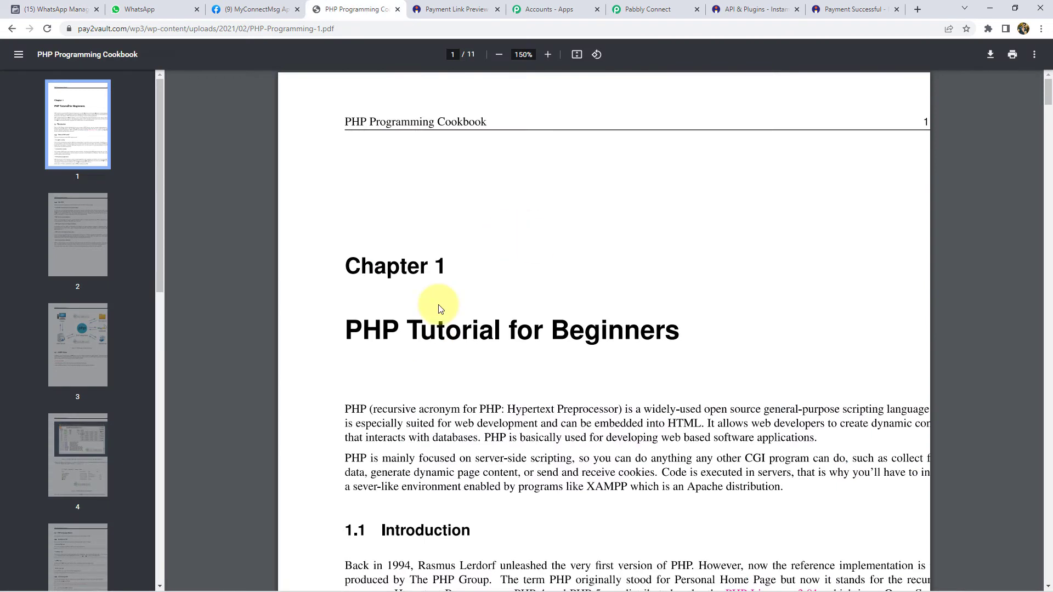
click(649, 11)
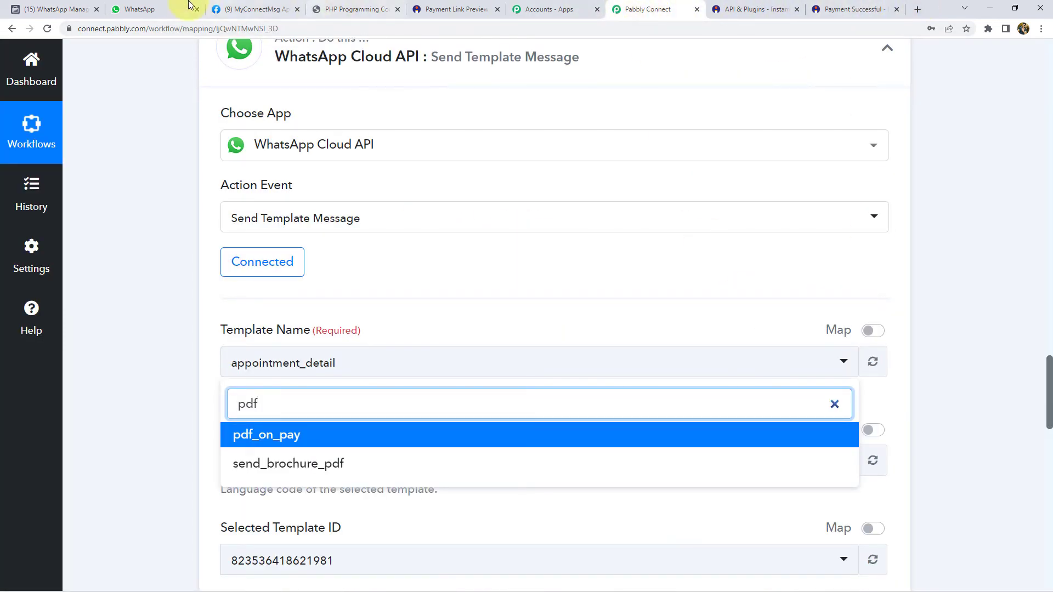
click(30, 9)
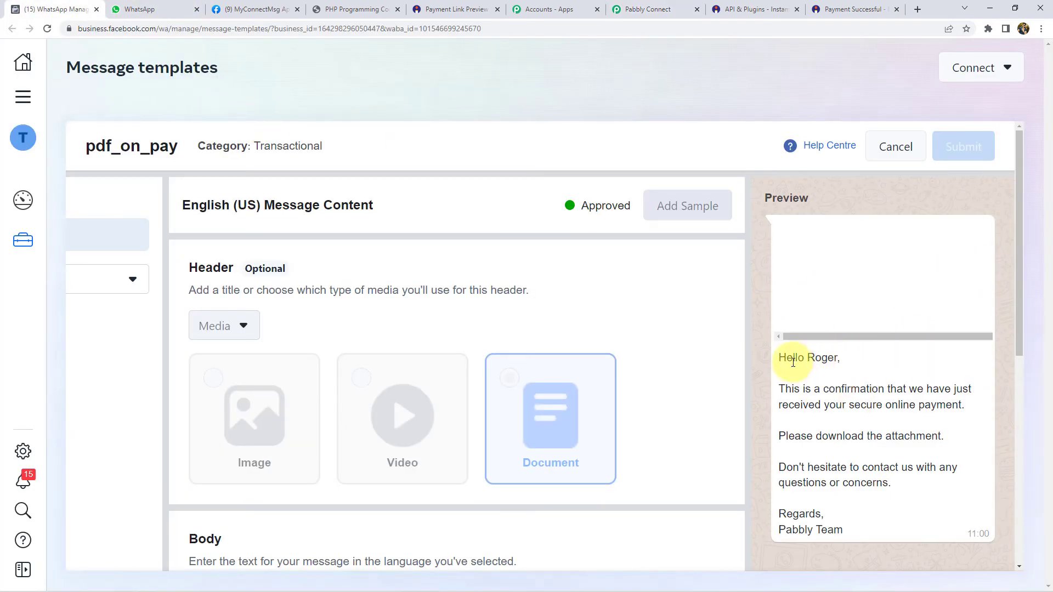
drag(779, 359, 858, 501)
click(799, 193)
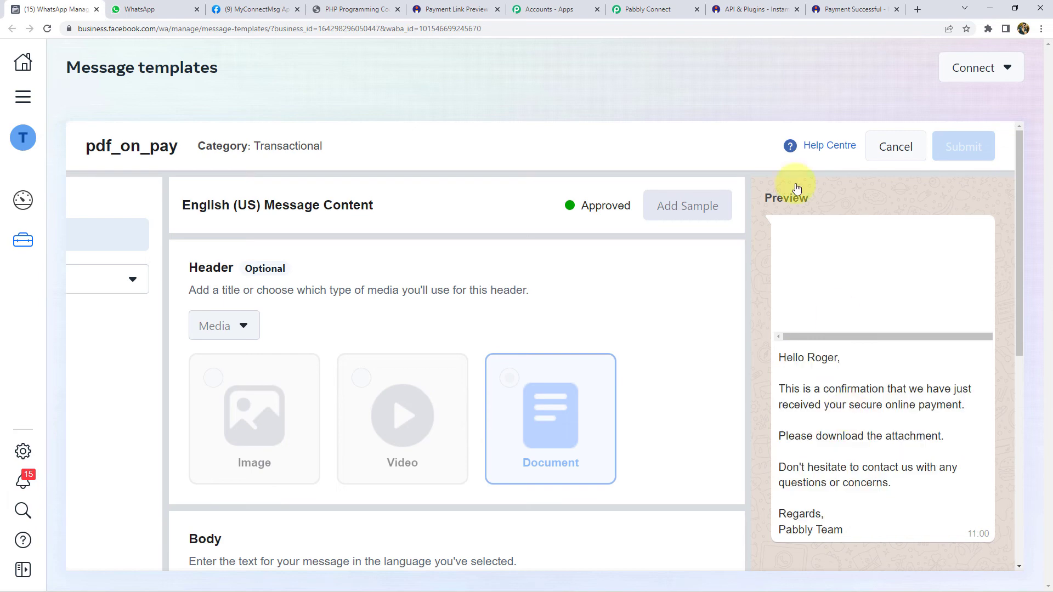
click(637, 6)
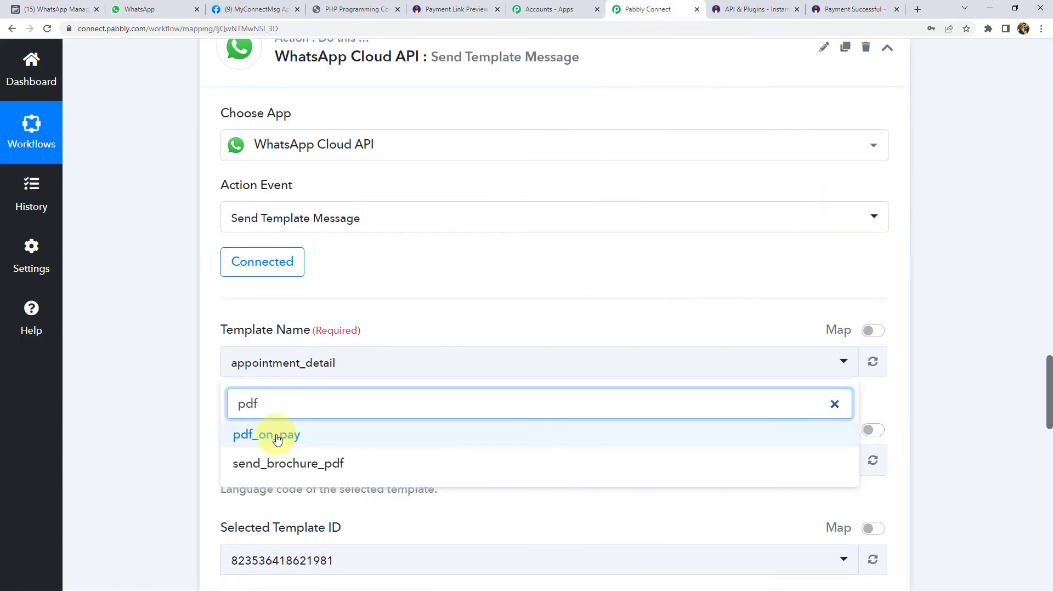
click(266, 435)
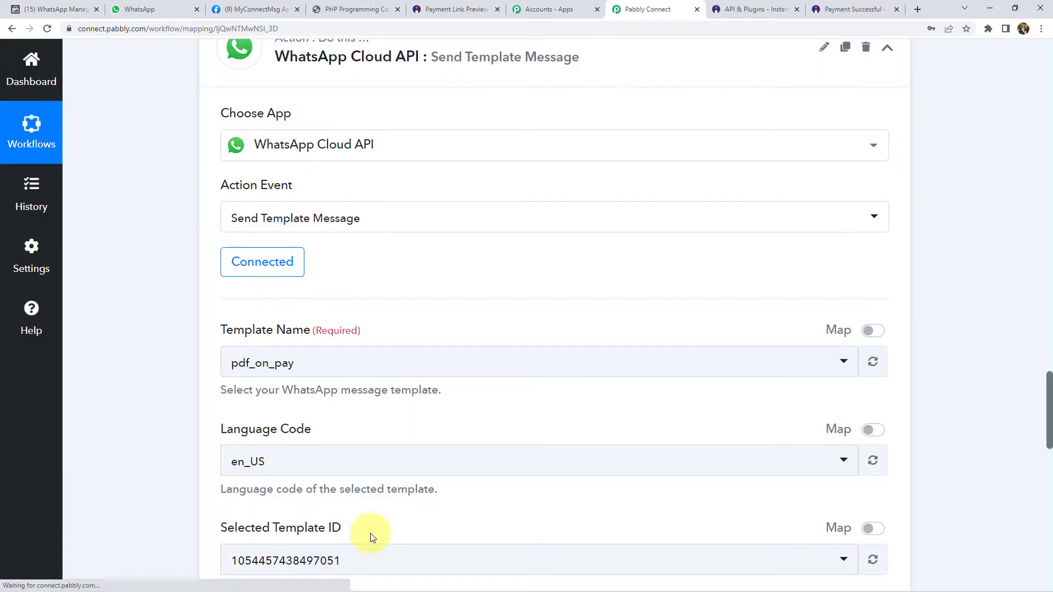
scroll(201, 357, down, 6)
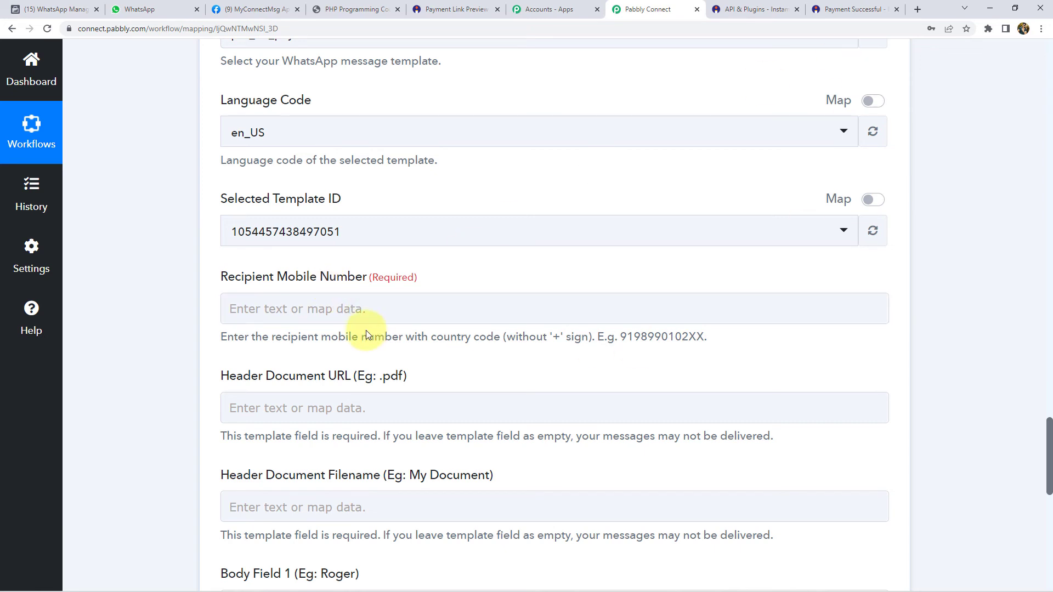
- Map Payment Buyer Phone from Instamojo: Get Payment Details into Recipient Mobile Number
click(307, 310)
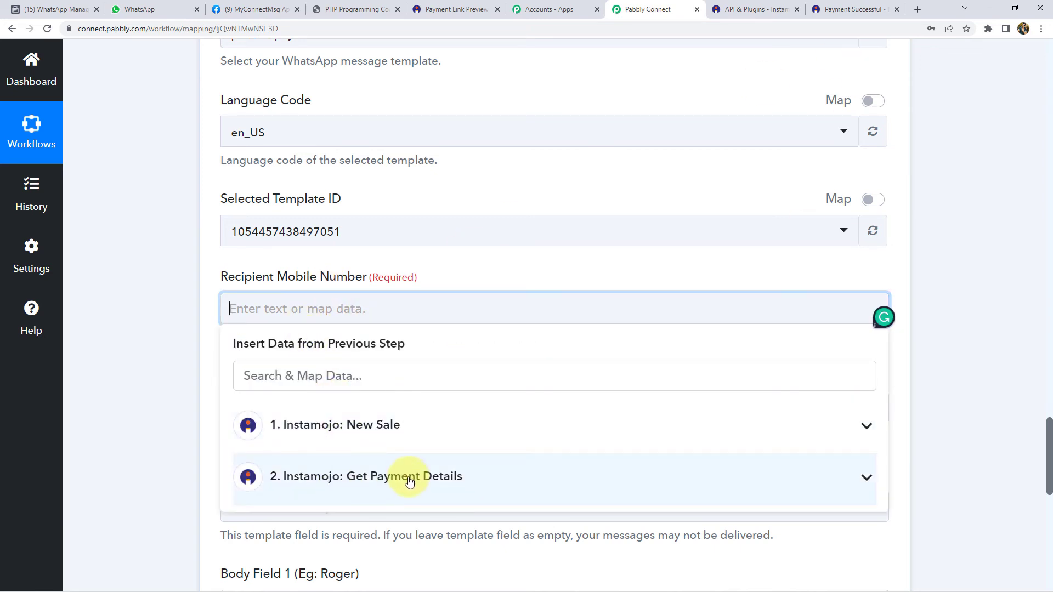
click(399, 478)
scroll(219, 452, down, 4)
scroll(329, 438, down, 2)
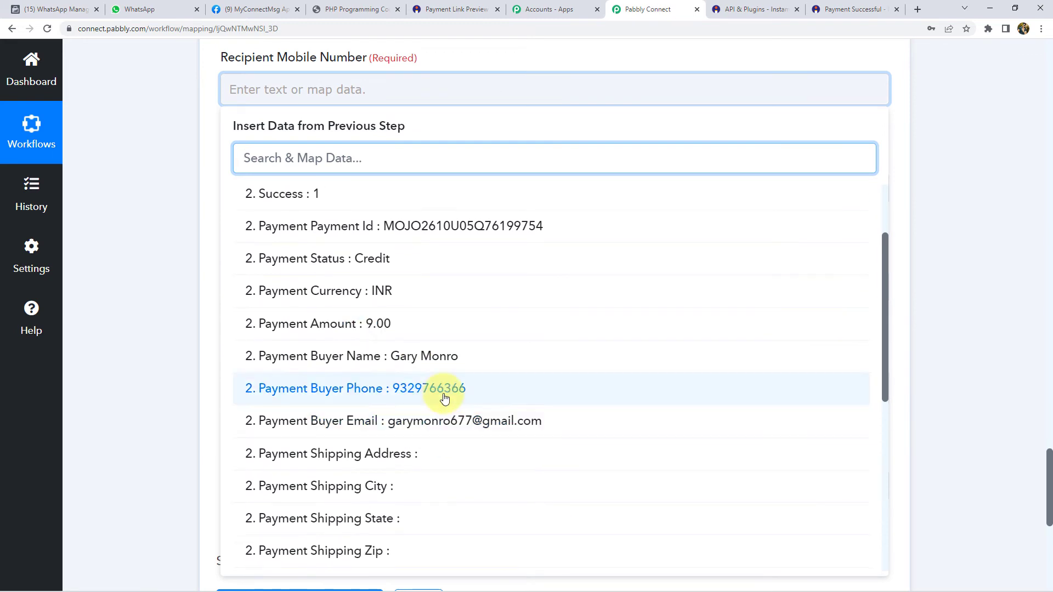
click(442, 399)
click(207, 206)
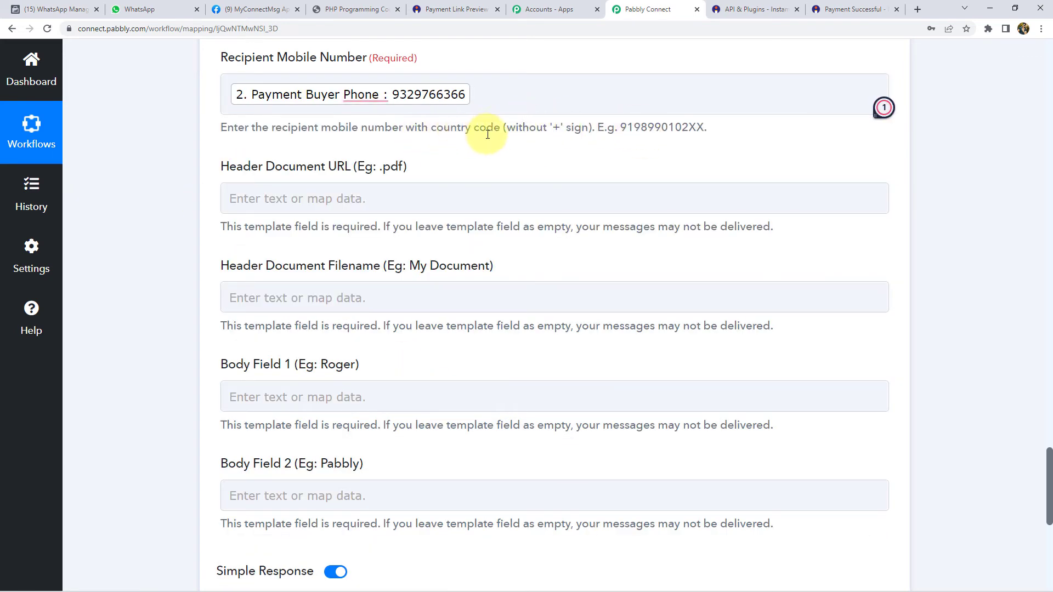
- Prefix the mapped buyer phone with the 91 country code
click(229, 92)
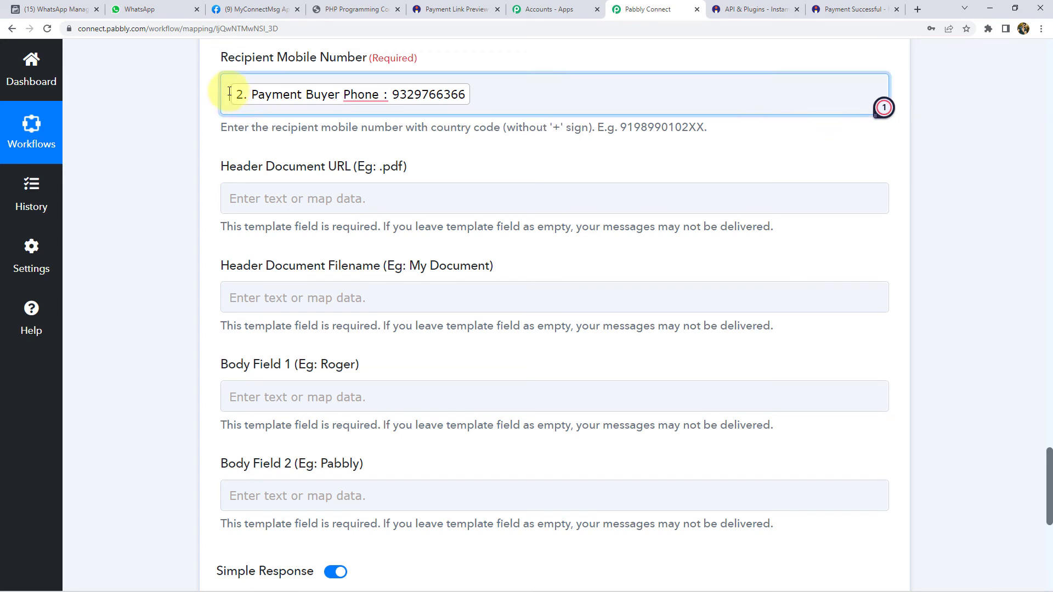
text(91)
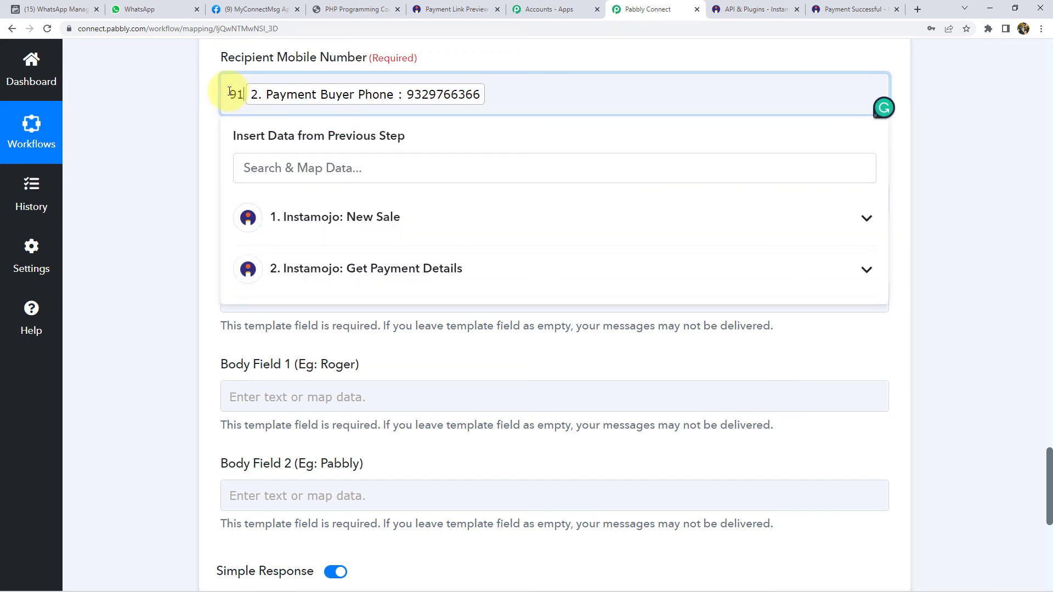
click(199, 112)
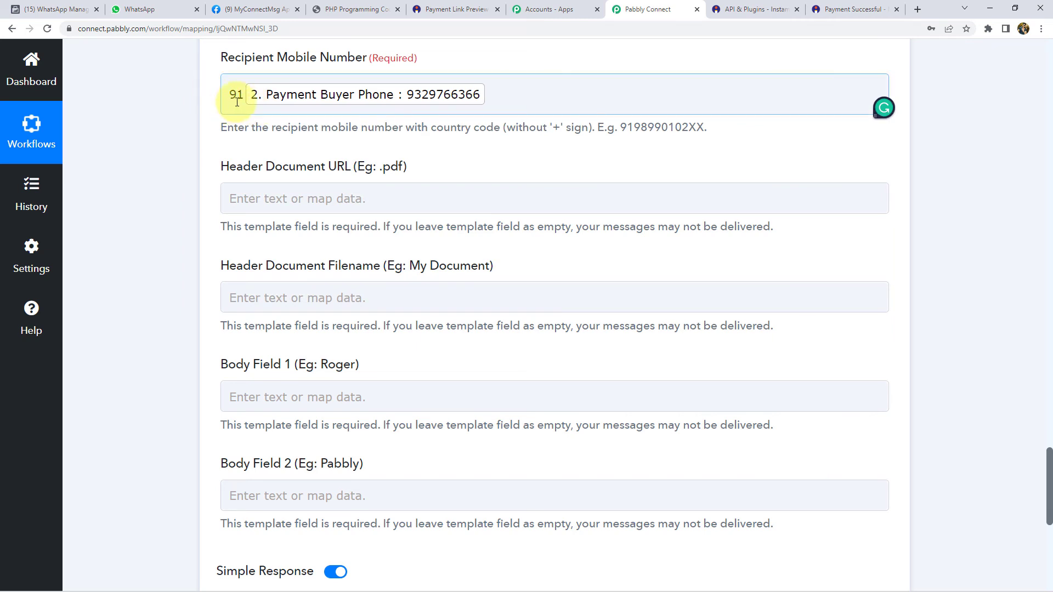
drag(243, 94, 228, 95)
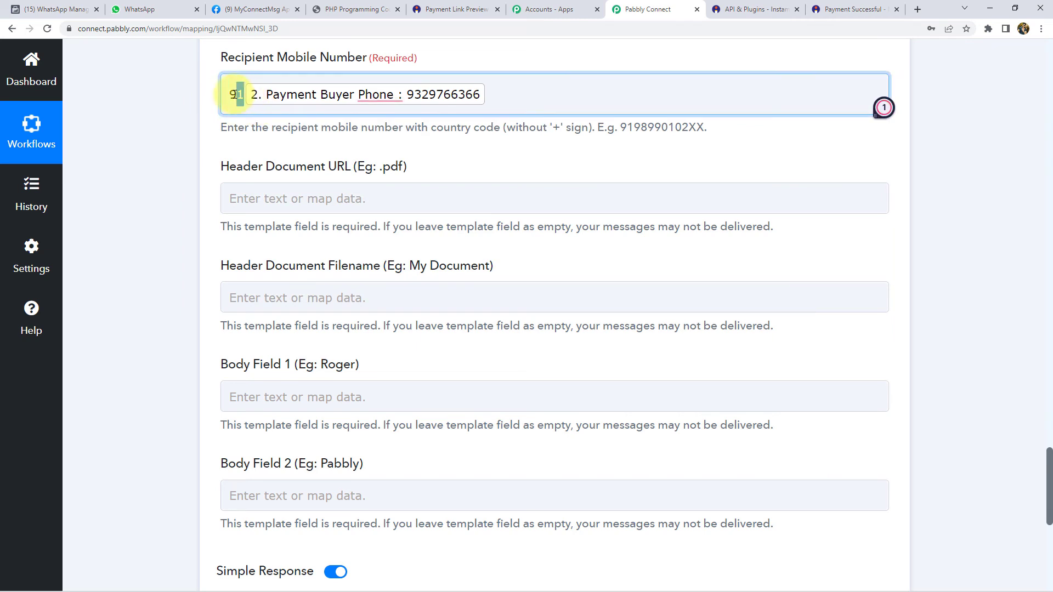
click(428, 100)
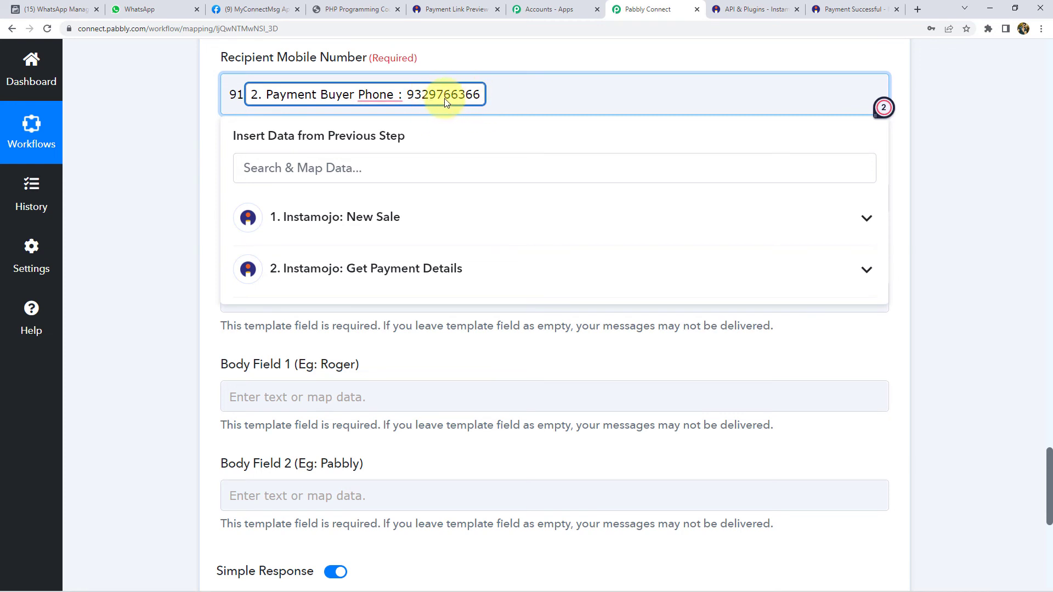
click(198, 112)
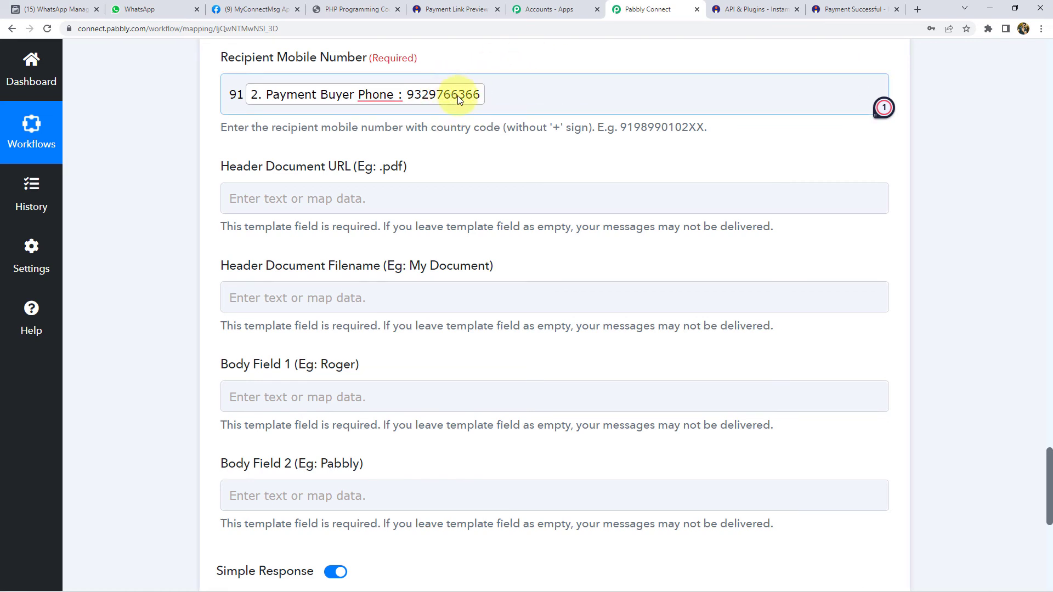
scroll(183, 160, down, 2)
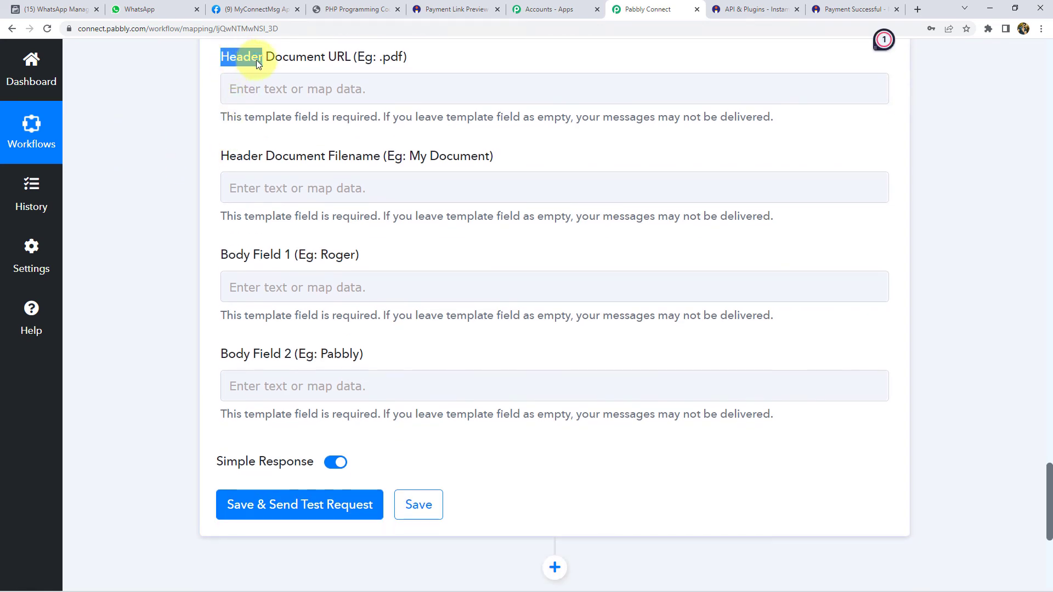
click(352, 56)
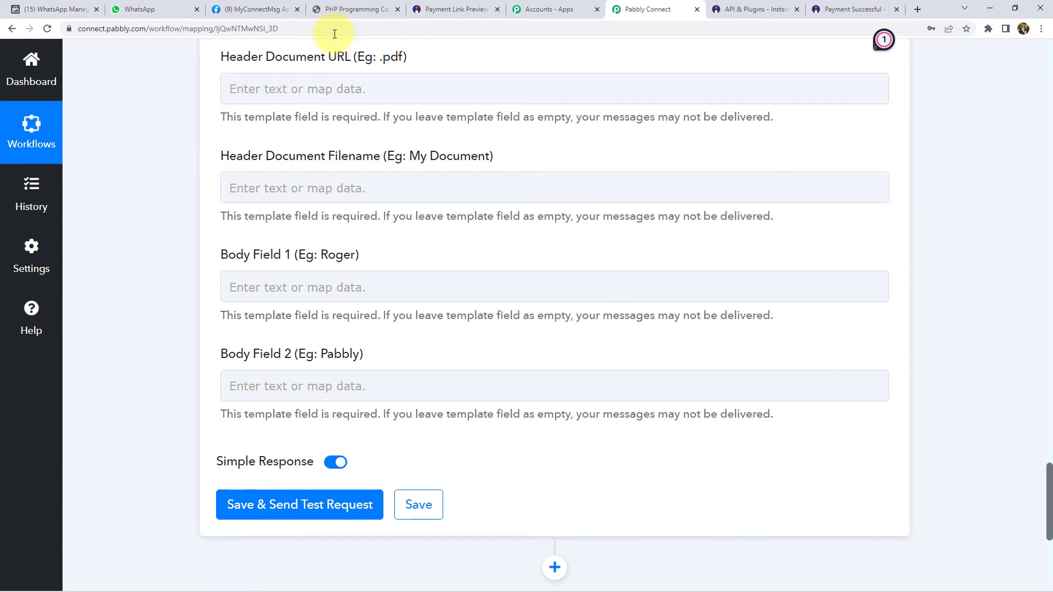
- Paste the PHP-Programming-1.pdf address from the PDF tab into Header Document URL
click(347, 12)
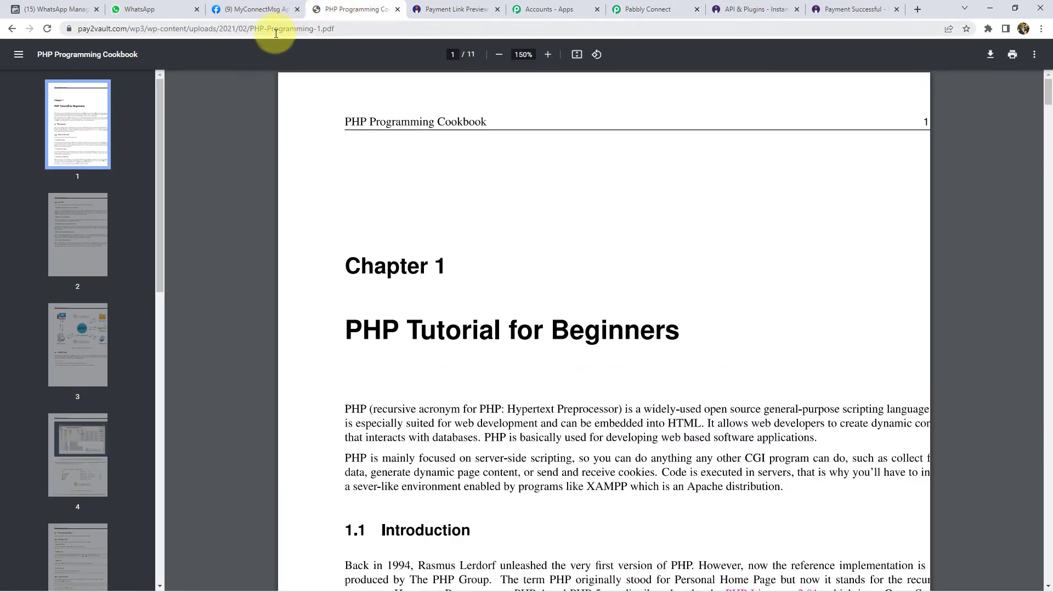
click(275, 33)
key(ctrl+c)
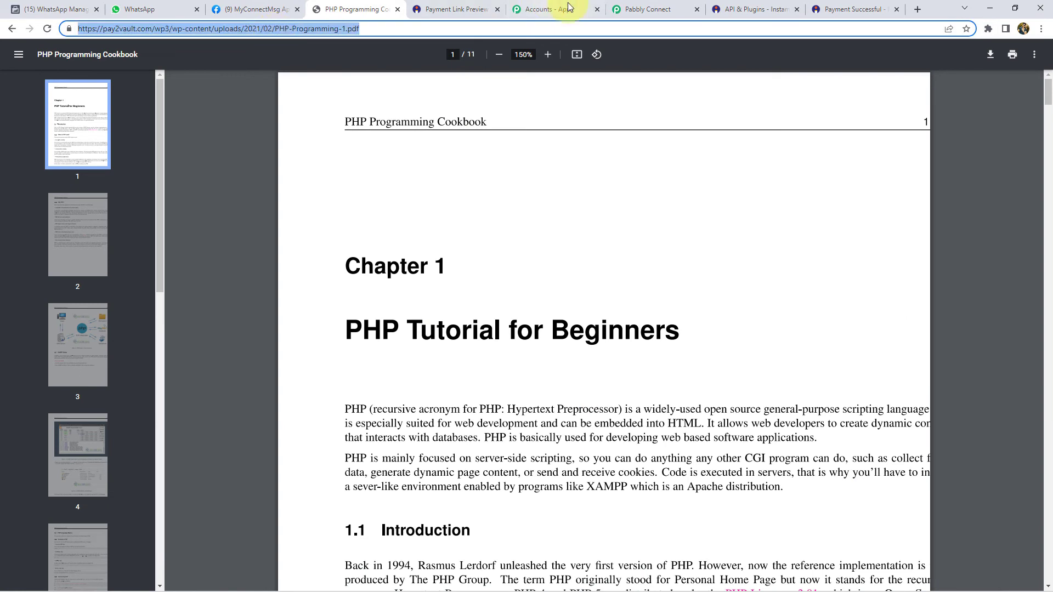
click(644, 9)
click(279, 89)
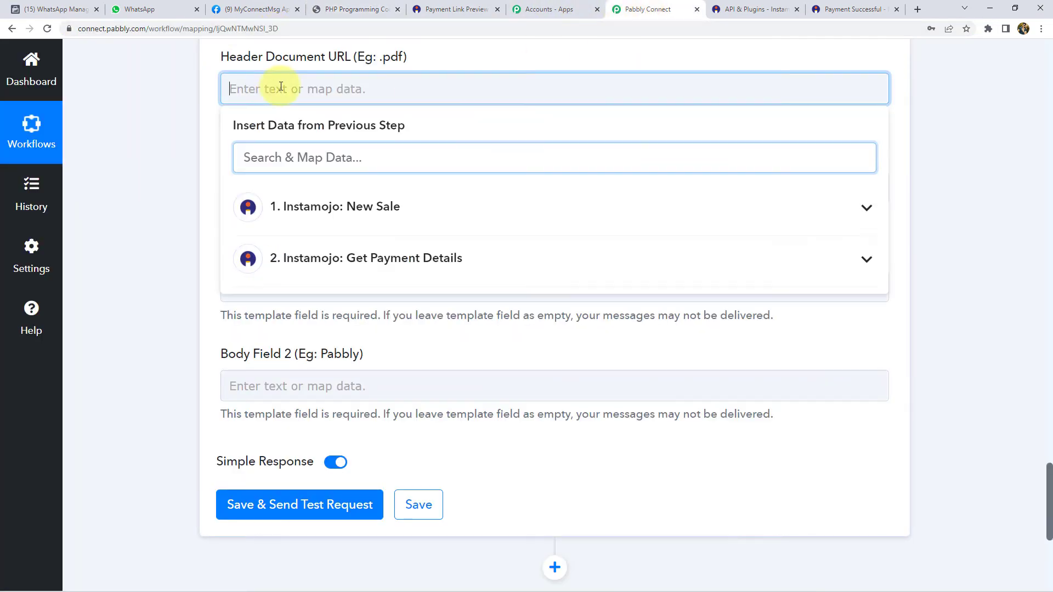
key(ctrl+v)
click(198, 102)
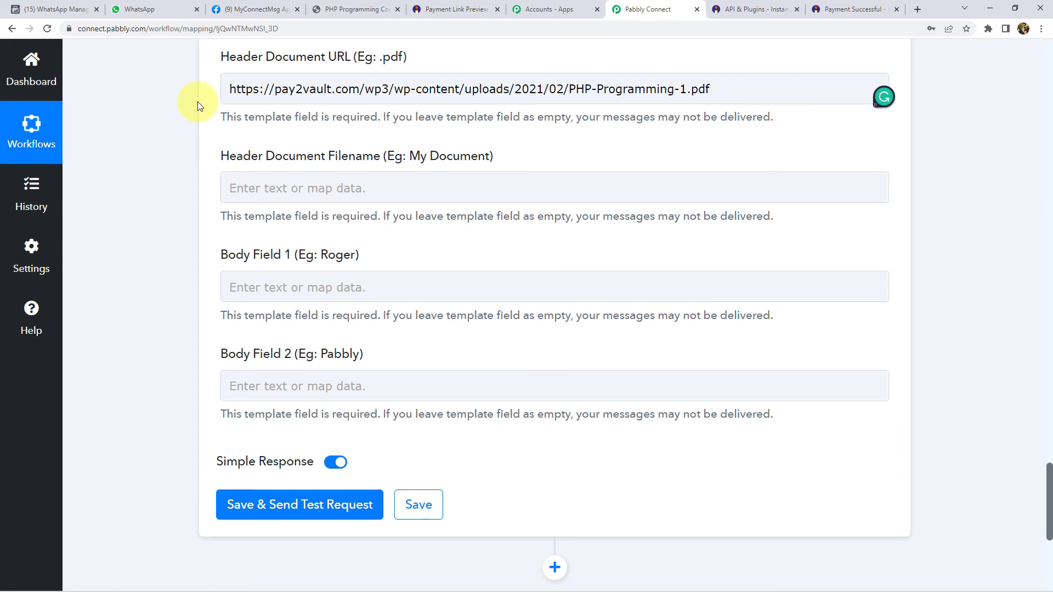
- Check the pasted URL's ending against the address in the PDF tab
click(681, 101)
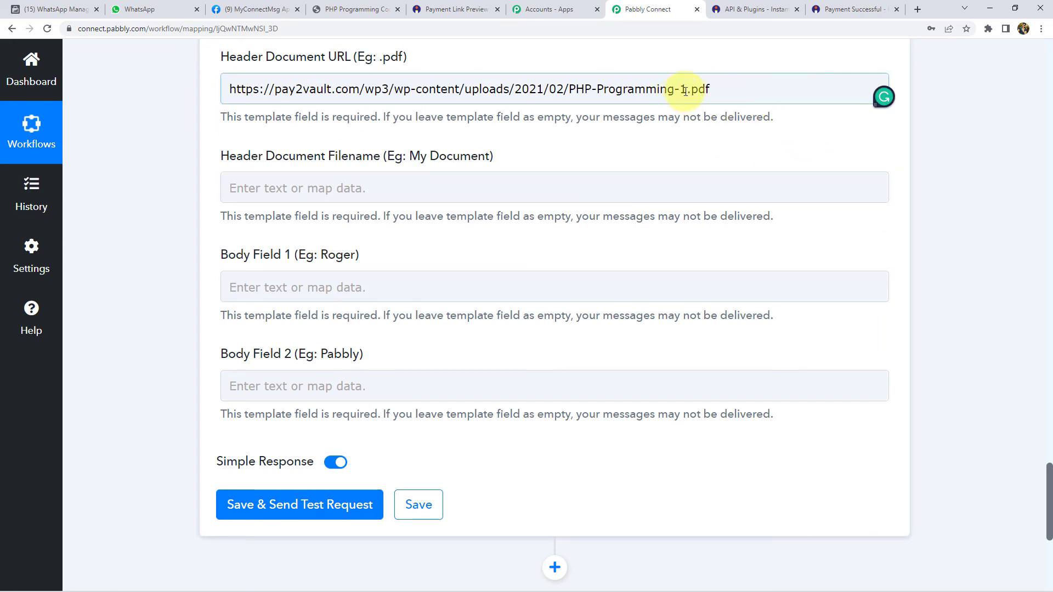
drag(712, 93, 697, 94)
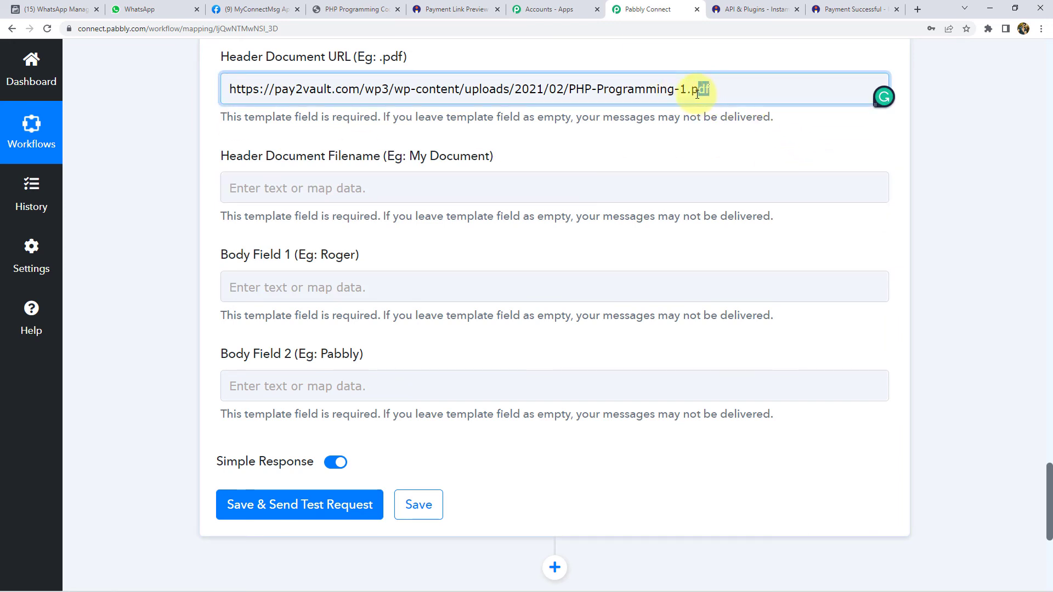
click(353, 9)
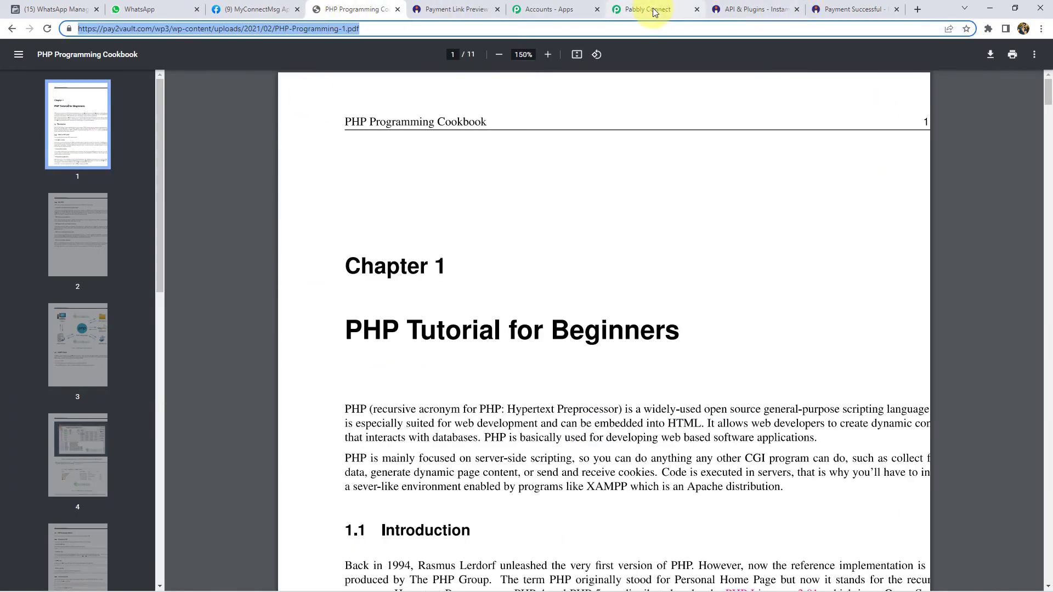
click(616, 9)
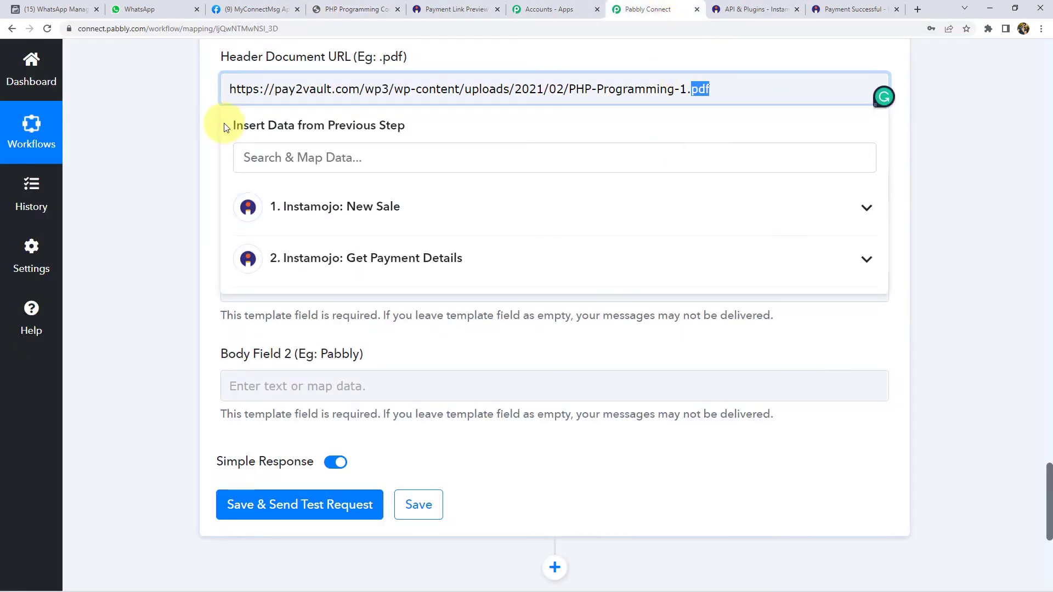
click(205, 107)
click(713, 91)
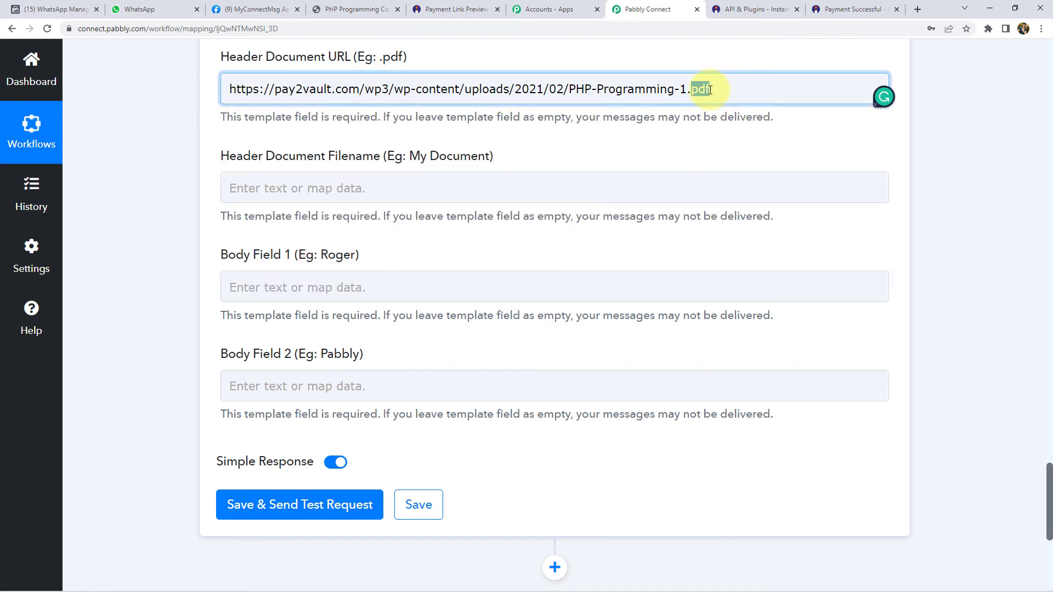
click(211, 77)
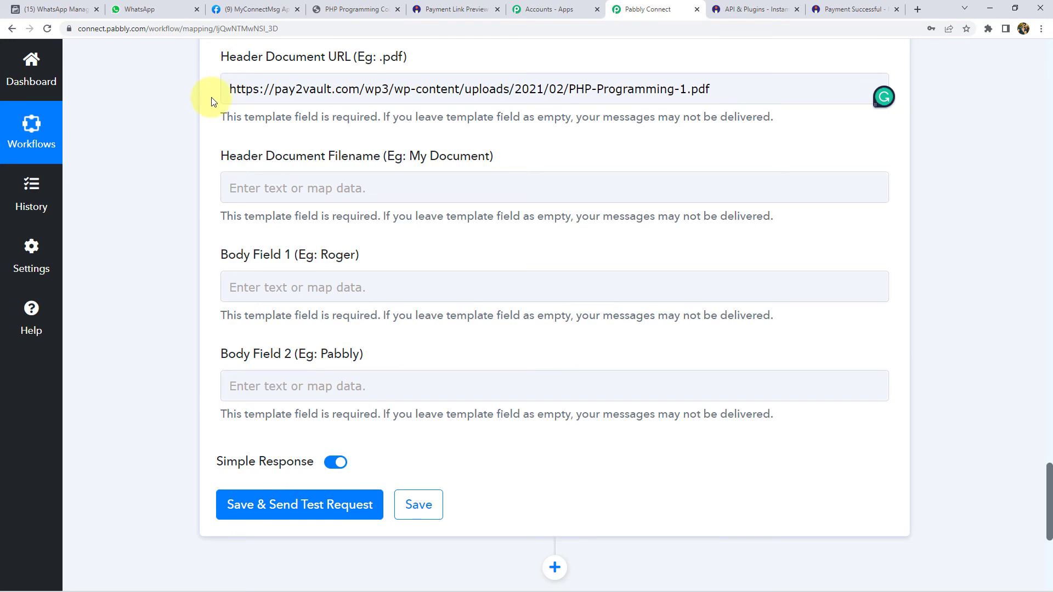
scroll(211, 100, down, 2)
scroll(205, 90, up, 3)
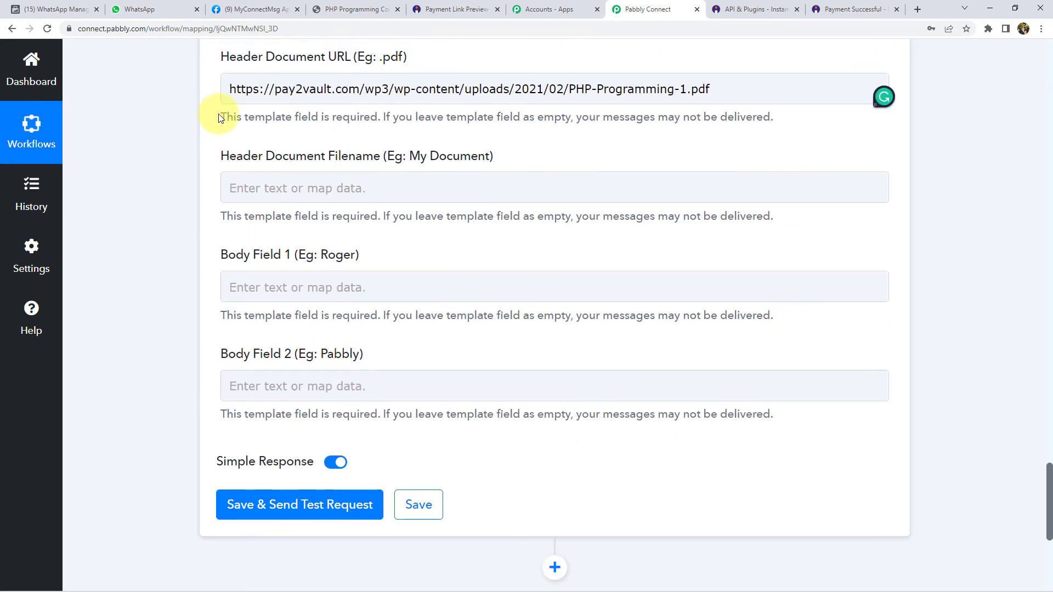
scroll(226, 117, down, 1)
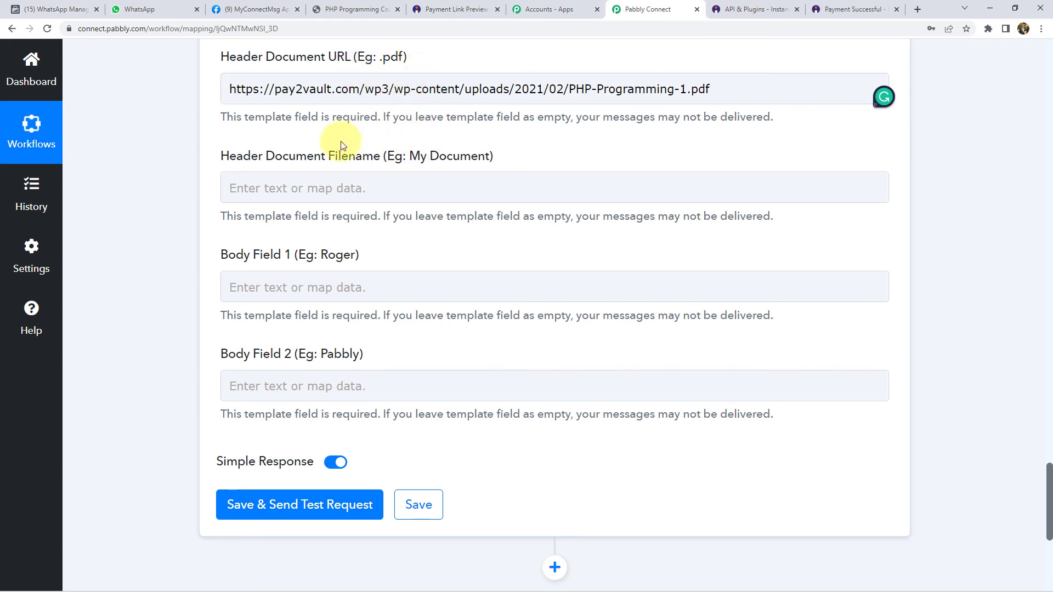
- Enter 'PHP Course' as the Header Document Filename
click(289, 185)
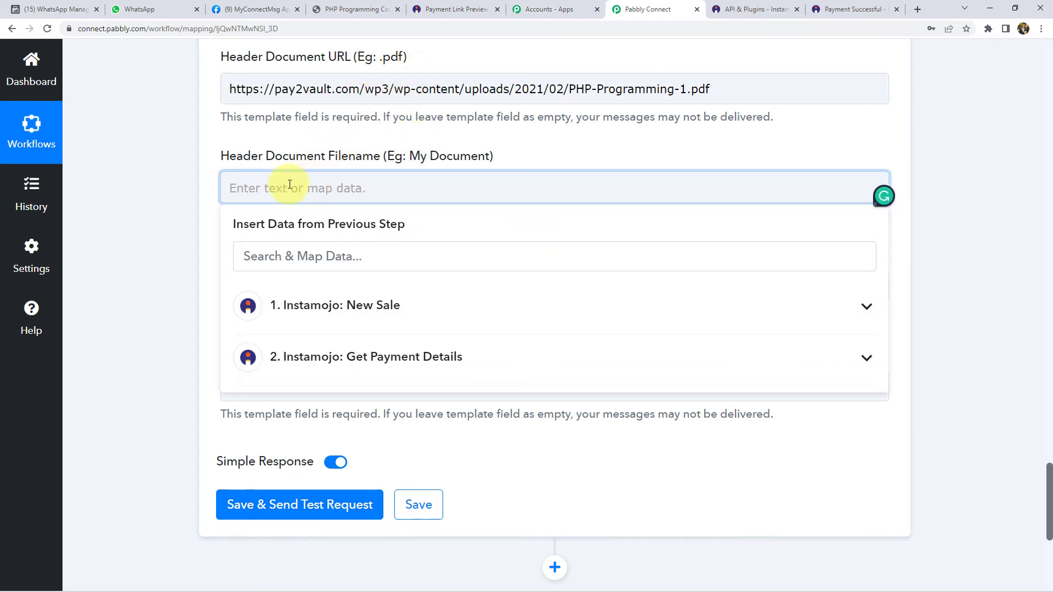
text(PHP C)
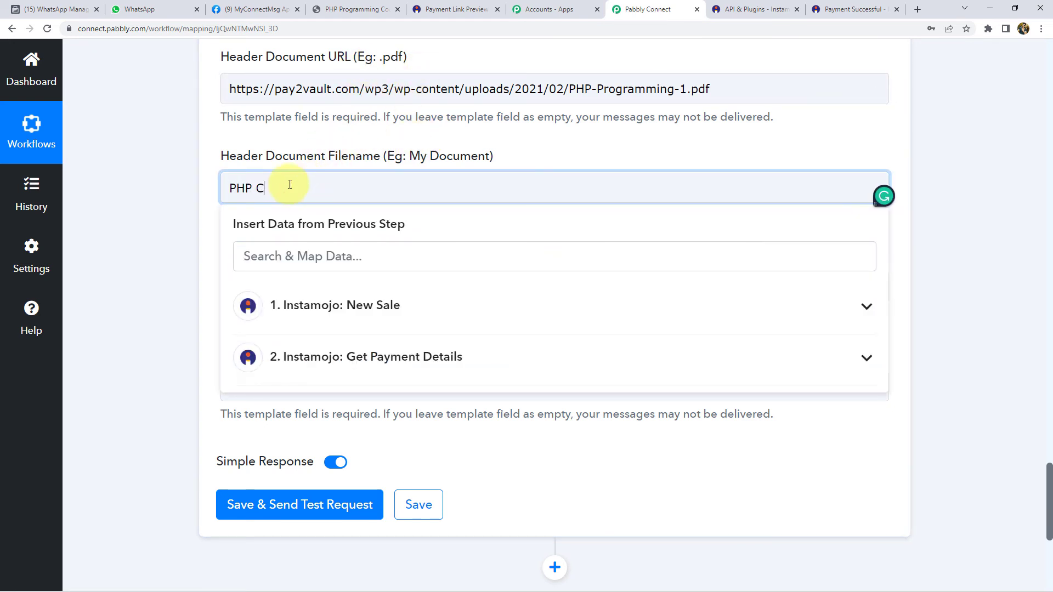
text(ourse)
click(176, 193)
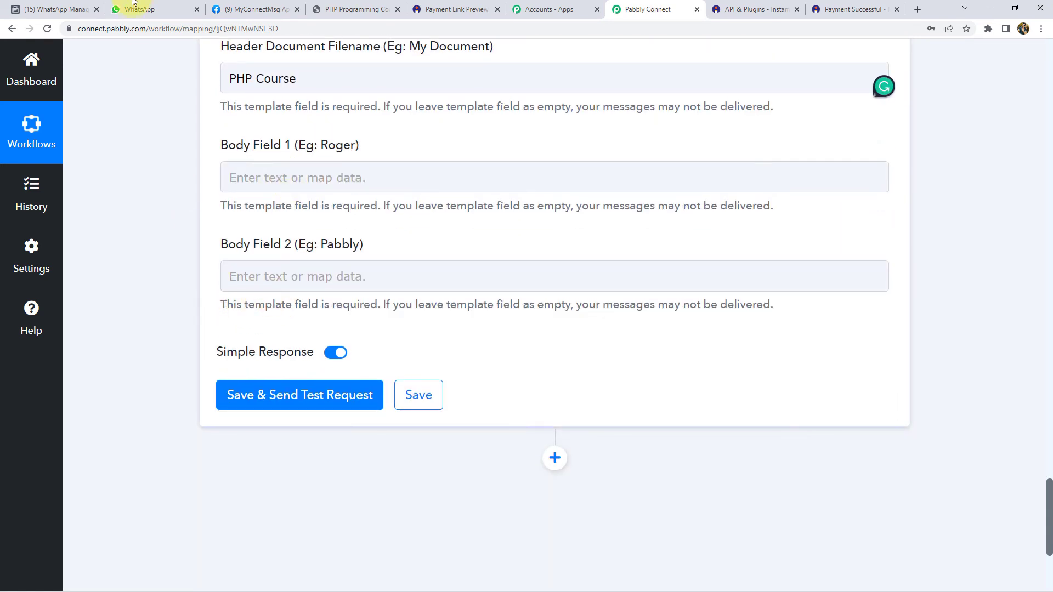
- Review the pdf_on_pay template's body variables in WhatsApp Manager
click(55, 10)
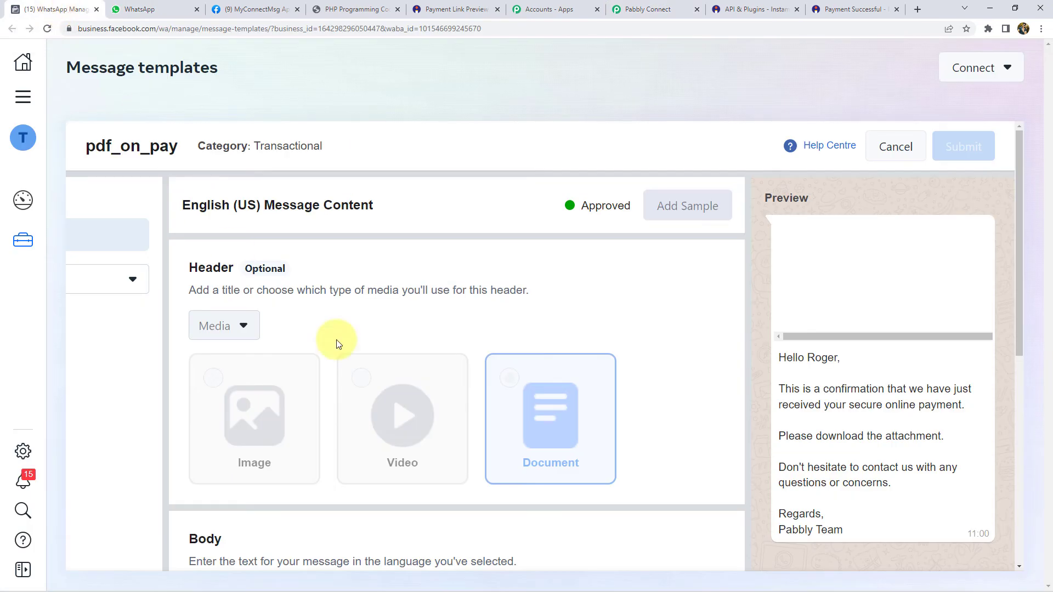
scroll(337, 345, down, 6)
scroll(366, 351, up, 2)
scroll(256, 350, up, 2)
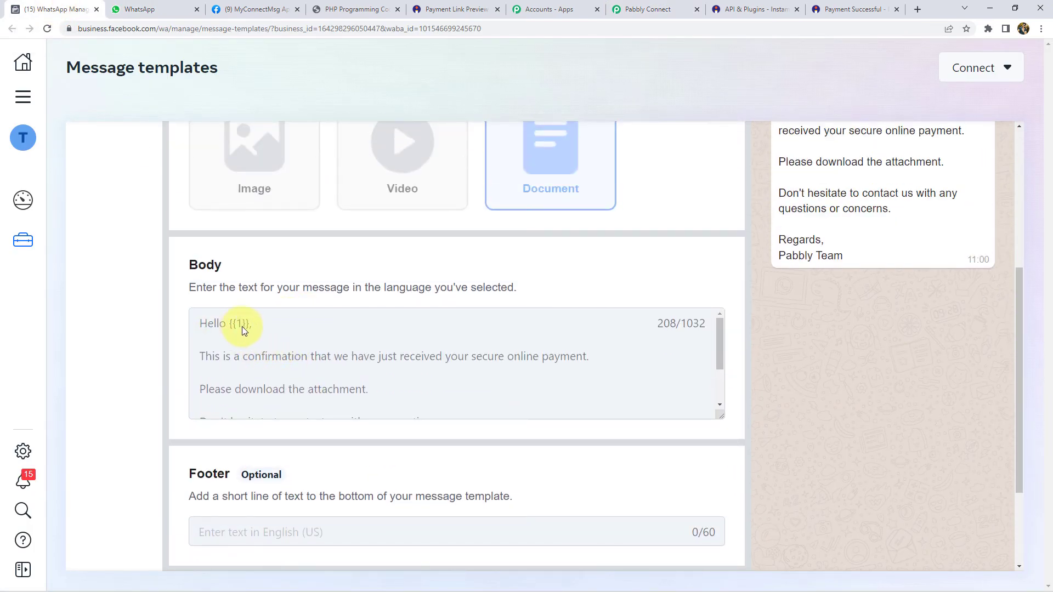
scroll(230, 362, down, 2)
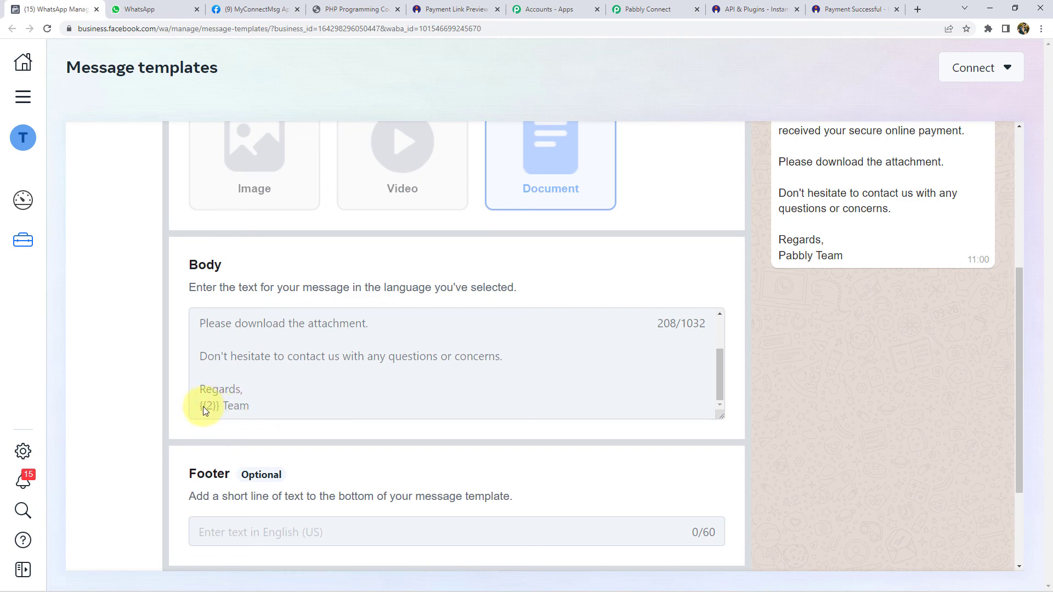
click(676, 9)
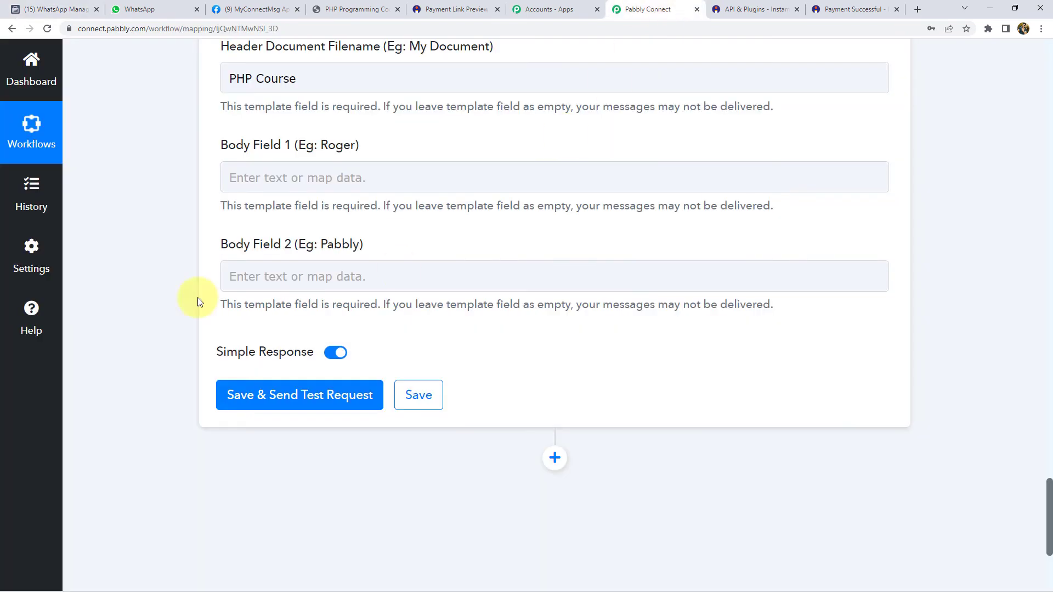
- Map Payment Buyer Name from Get Payment Details into Body Field 1
click(274, 180)
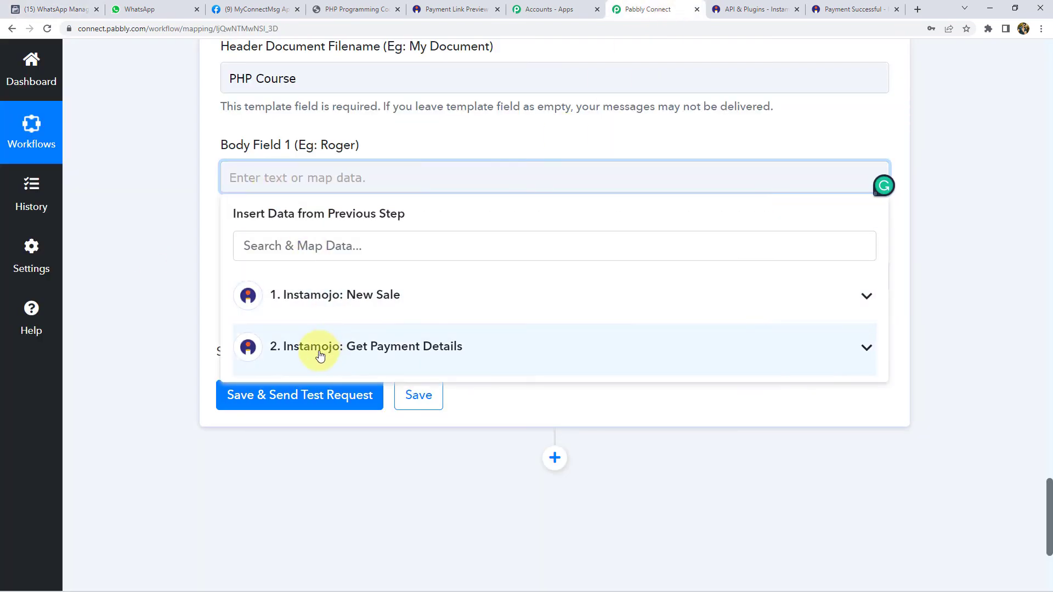
click(317, 350)
scroll(137, 347, down, 3)
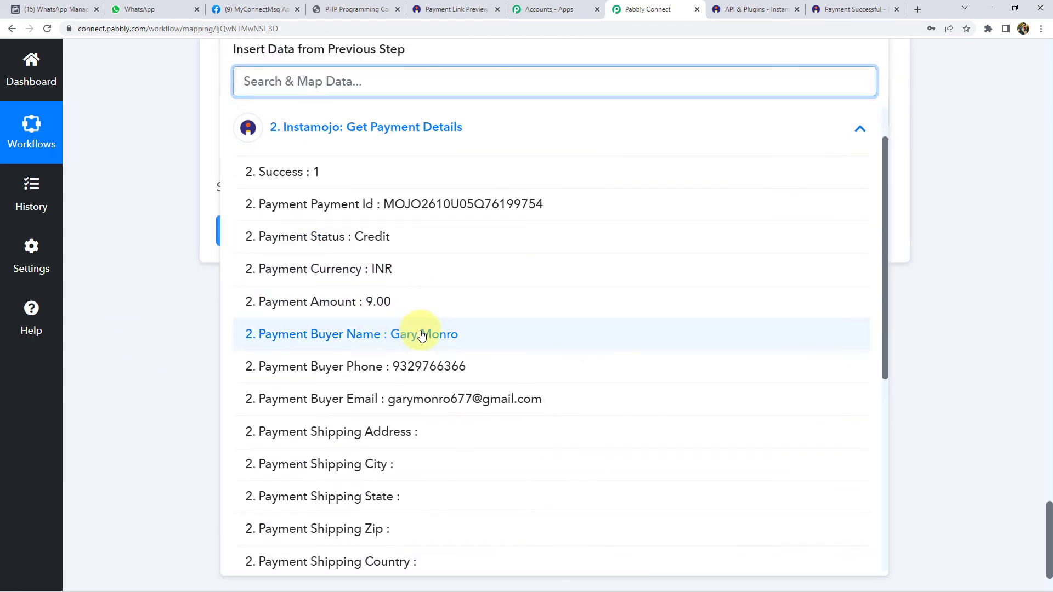
click(421, 335)
click(167, 163)
- Type 'Magnet Brains' into Body Field 2
click(329, 118)
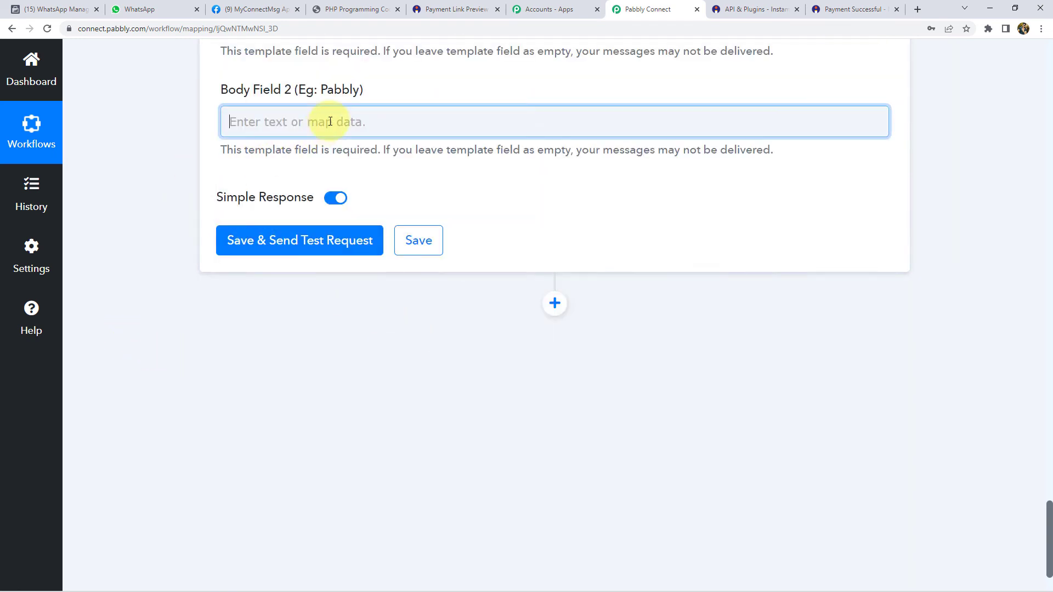
text(Magnet)
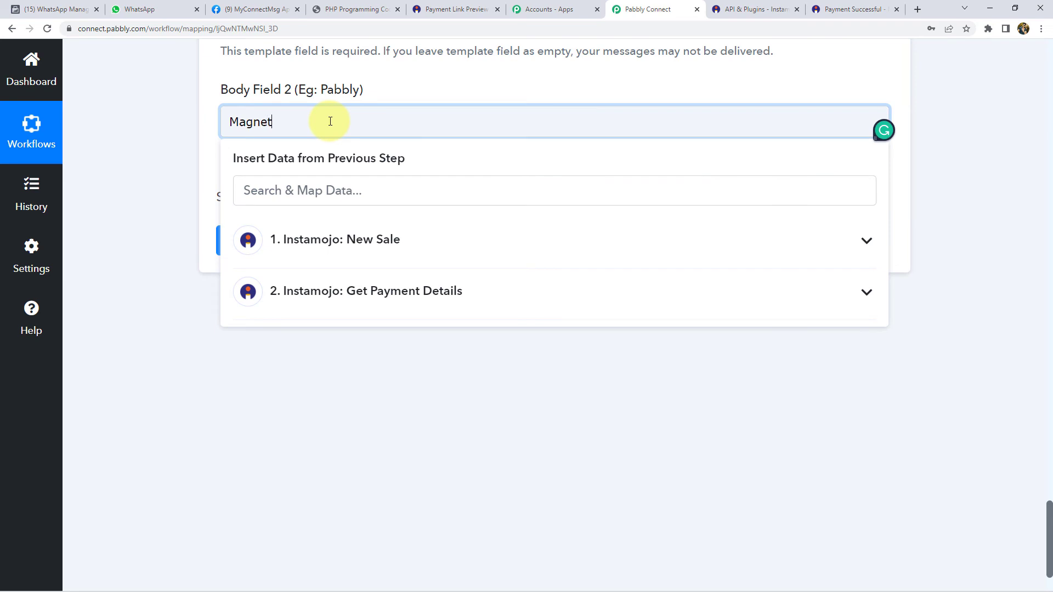
text( Brains)
click(161, 141)
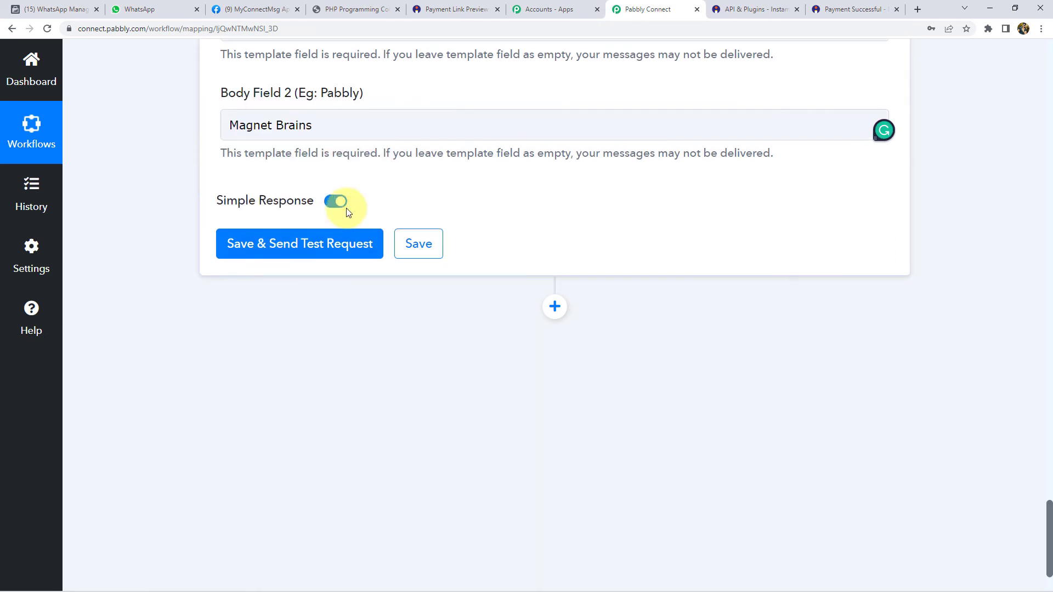
scroll(347, 209, up, 9)
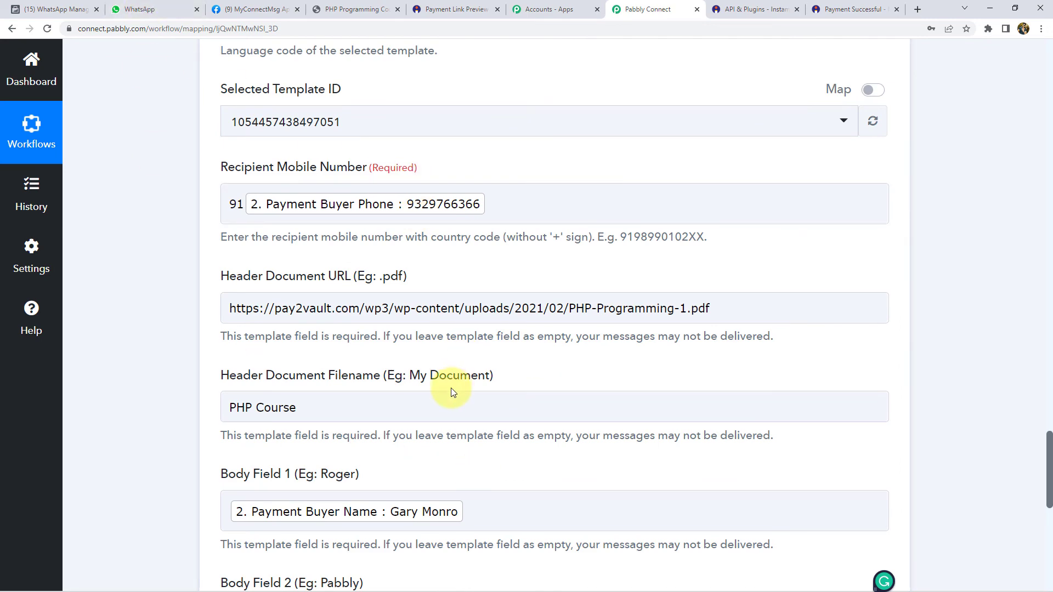
click(356, 9)
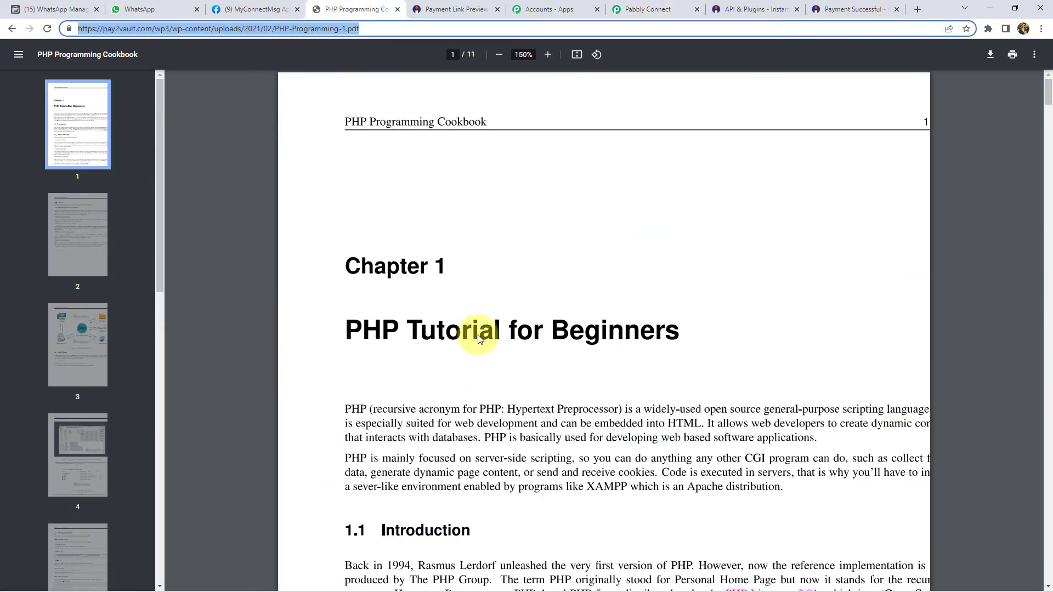
click(647, 9)
scroll(310, 354, down, 5)
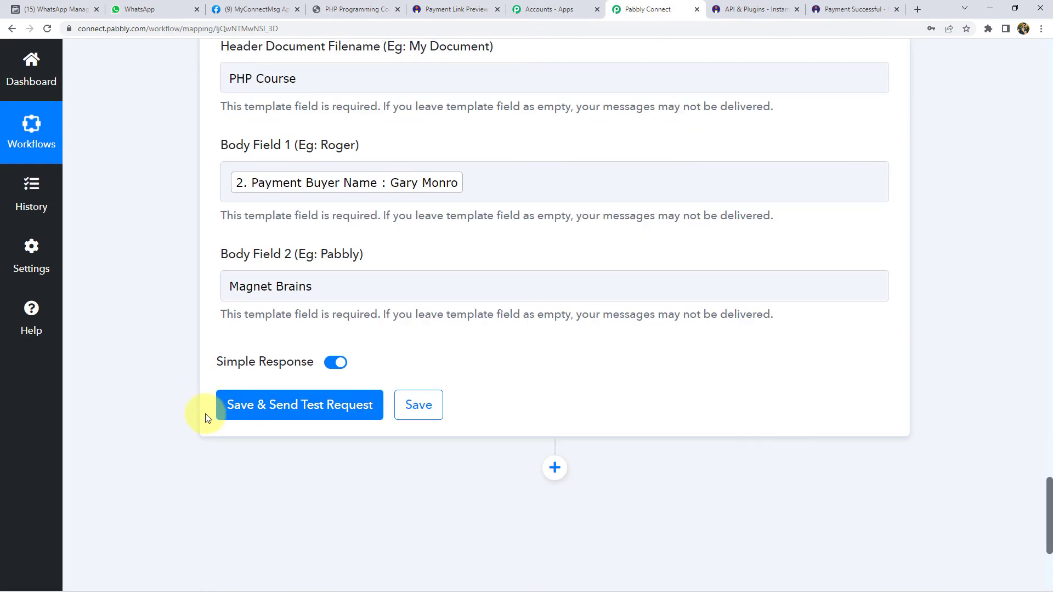
- Save and send the test request, then open the new WhatsApp chat with the PHP Course PDF
click(140, 9)
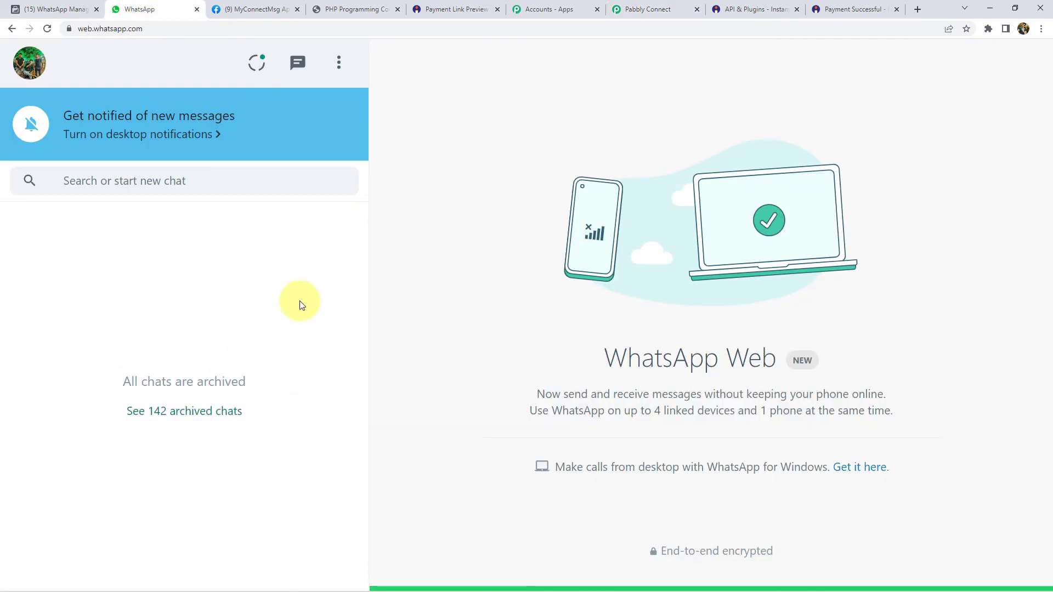
click(612, 7)
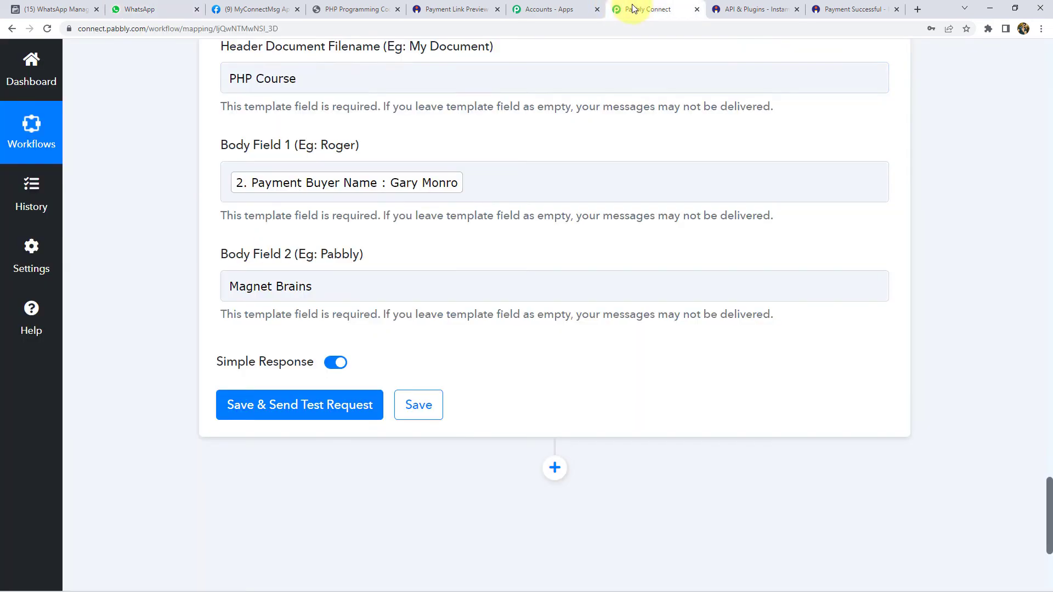
click(297, 400)
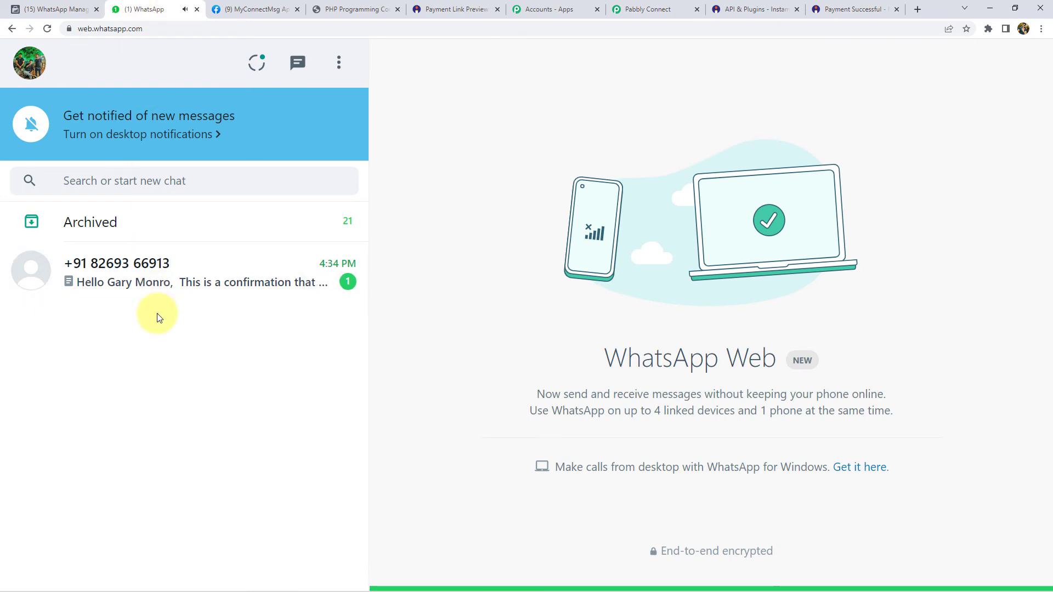
click(140, 265)
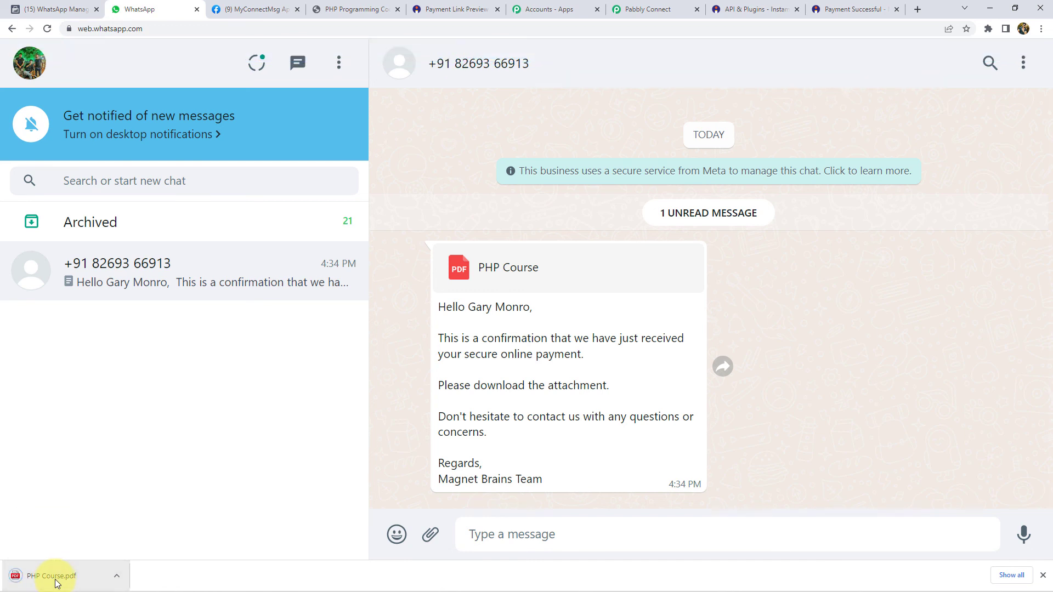
- Open the downloaded PHP Course.pdf and scroll through its pages
click(56, 582)
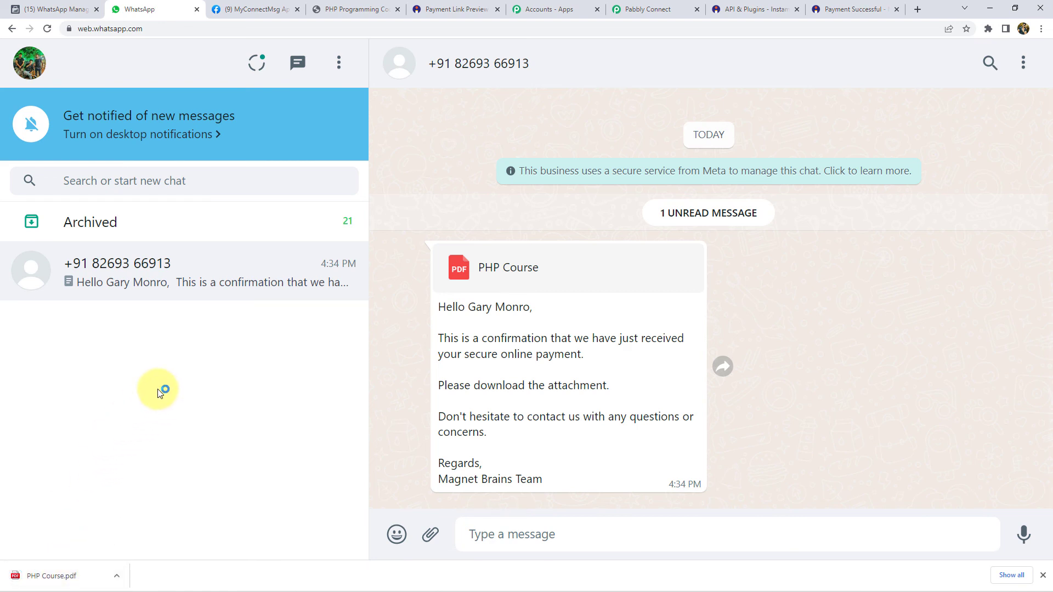
click(51, 580)
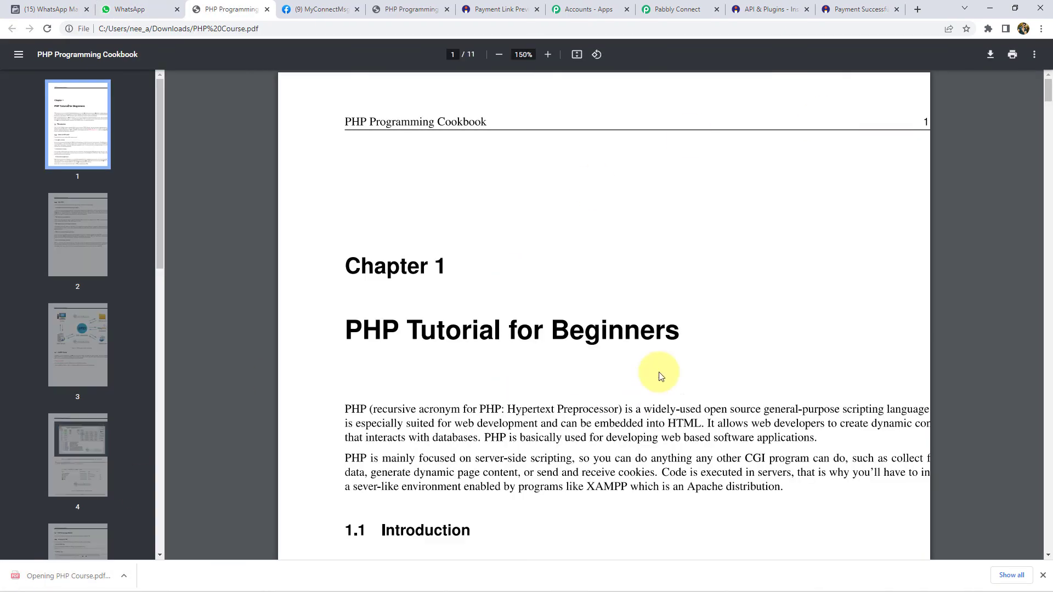
scroll(586, 369, down, 5)
scroll(586, 367, down, 10)
scroll(60, 285, down, 10)
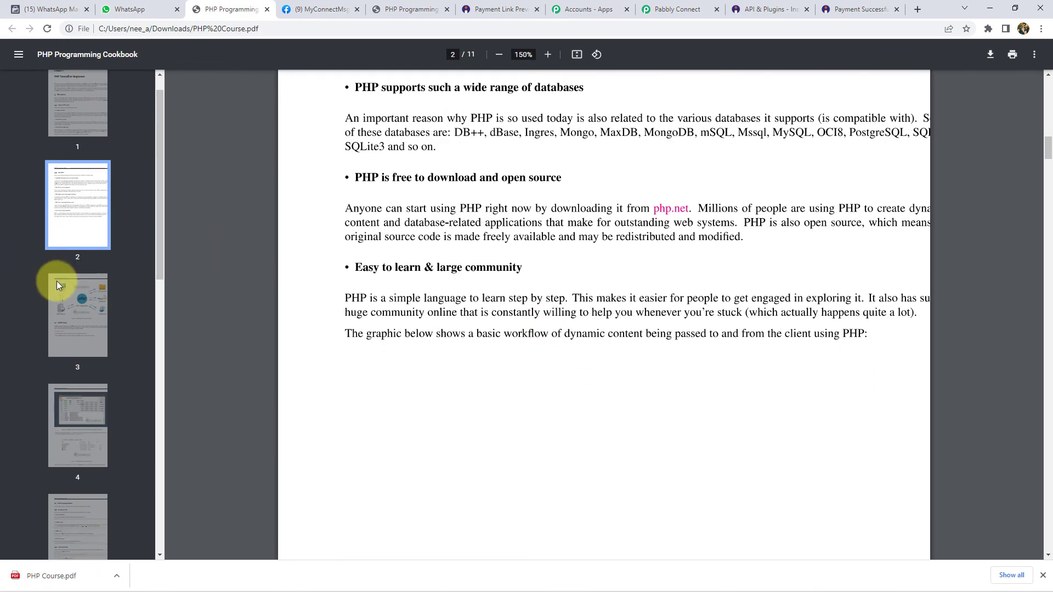
scroll(68, 292, down, 3)
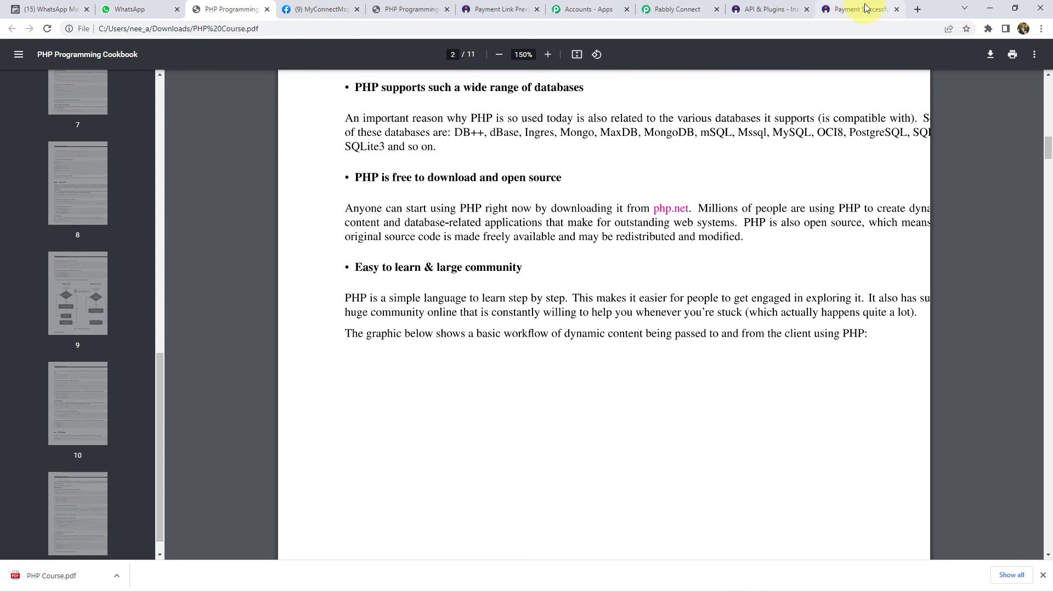
- Compare it with the original pay2vault PDF, then go back to the WhatsApp chat
click(409, 9)
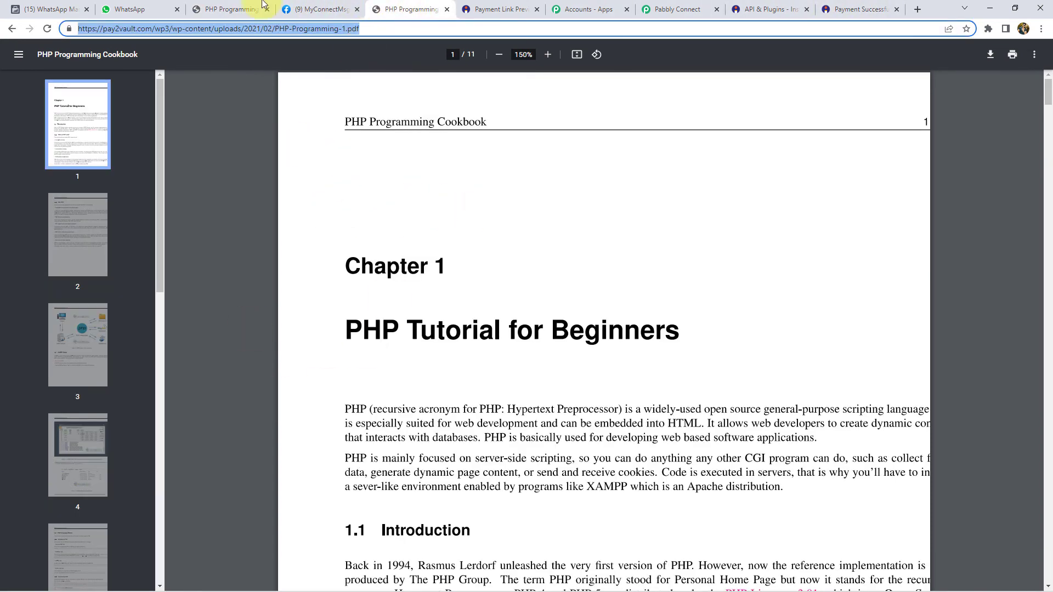
click(204, 7)
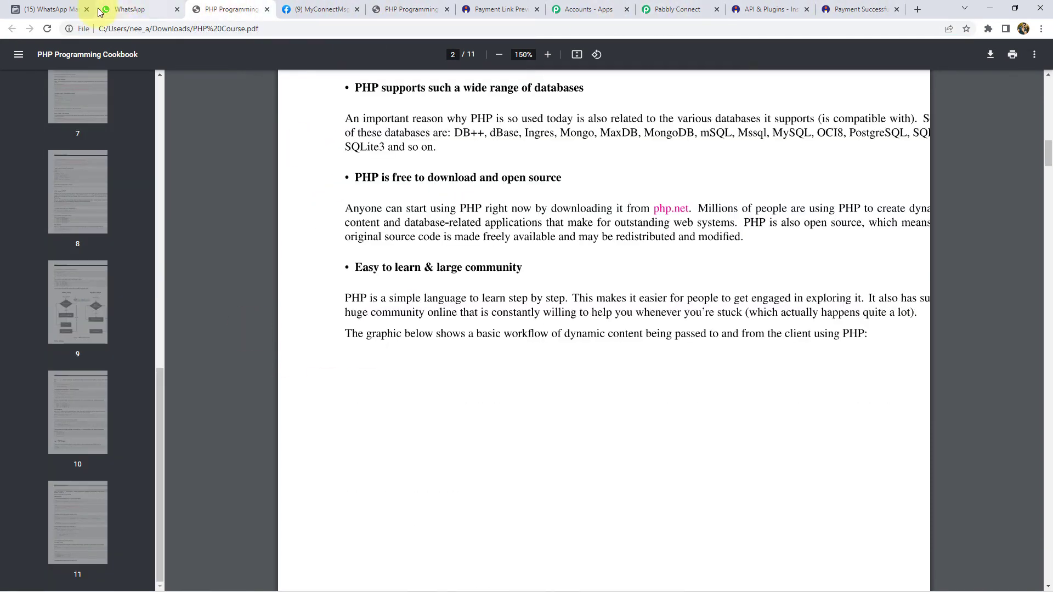
click(110, 9)
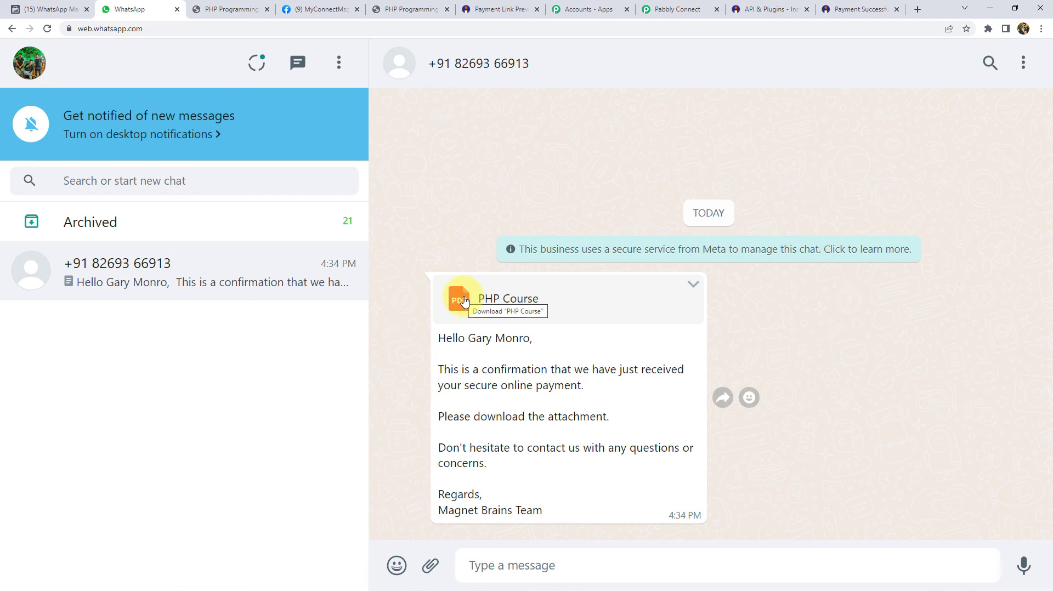
- Collapse the WhatsApp, Get Payment Details and New Sale steps into the workflow overview
click(680, 10)
scroll(222, 229, up, 8)
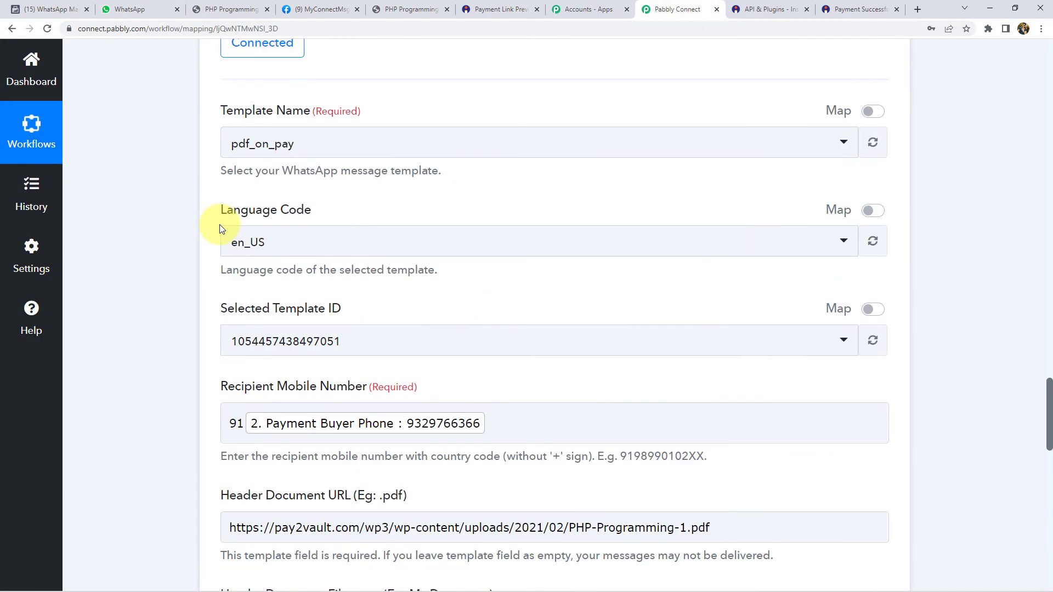
scroll(222, 229, up, 5)
click(388, 111)
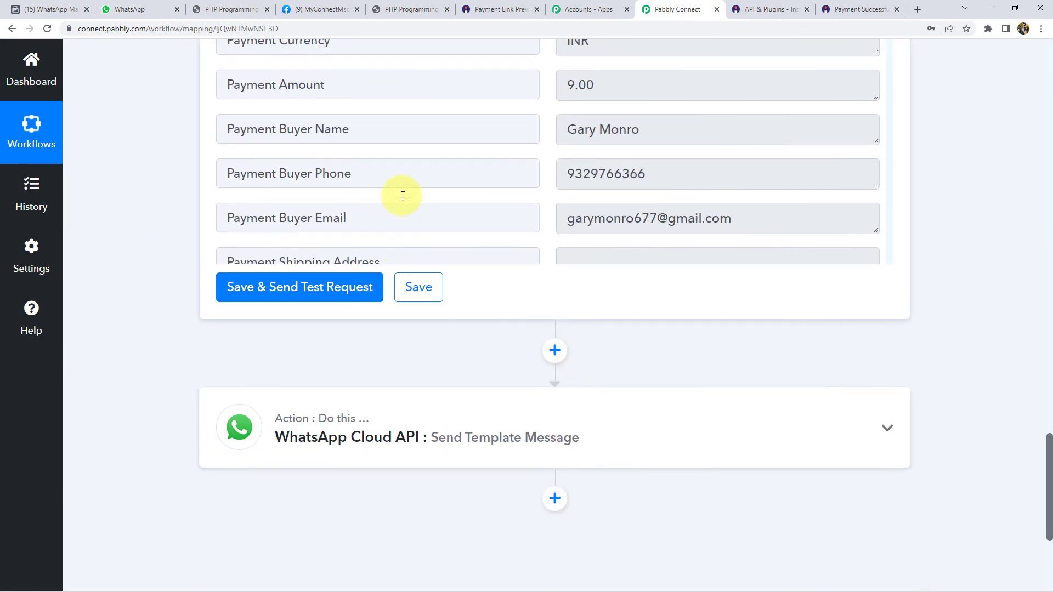
scroll(149, 192, up, 10)
click(345, 205)
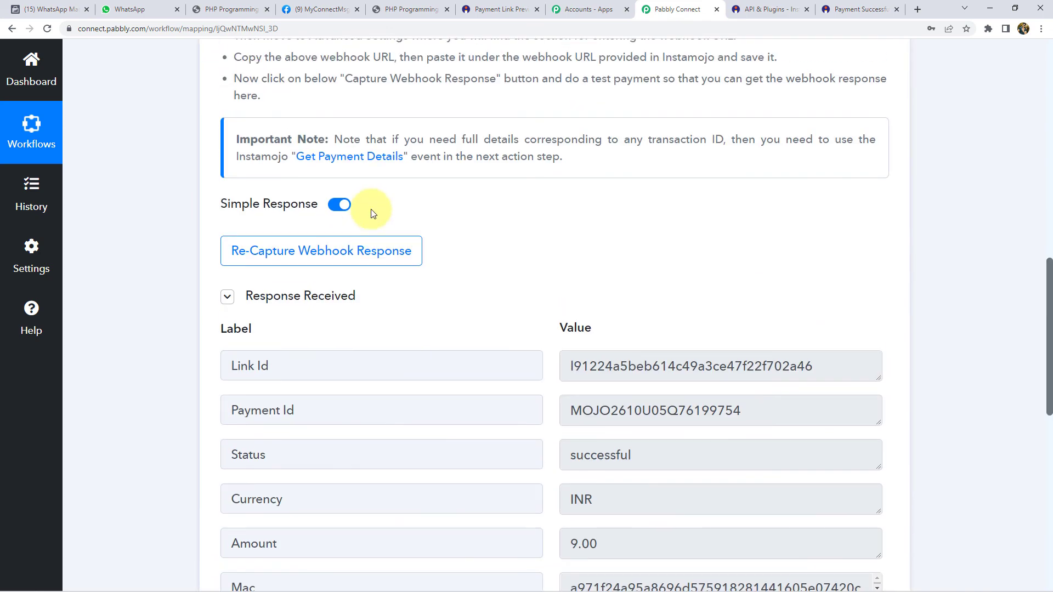
scroll(371, 213, up, 10)
click(364, 227)
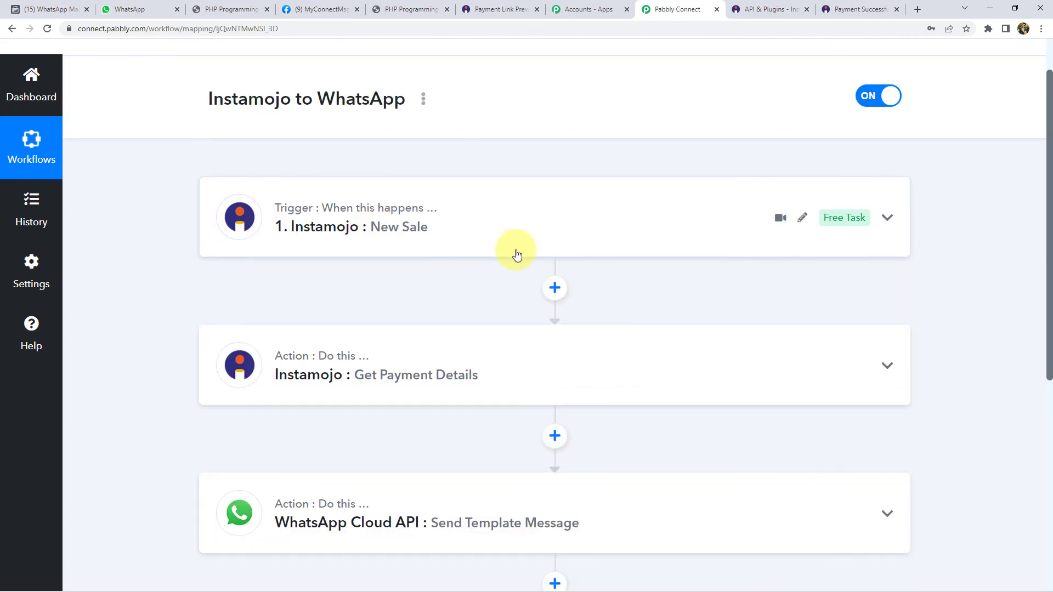
scroll(456, 220, up, 1)
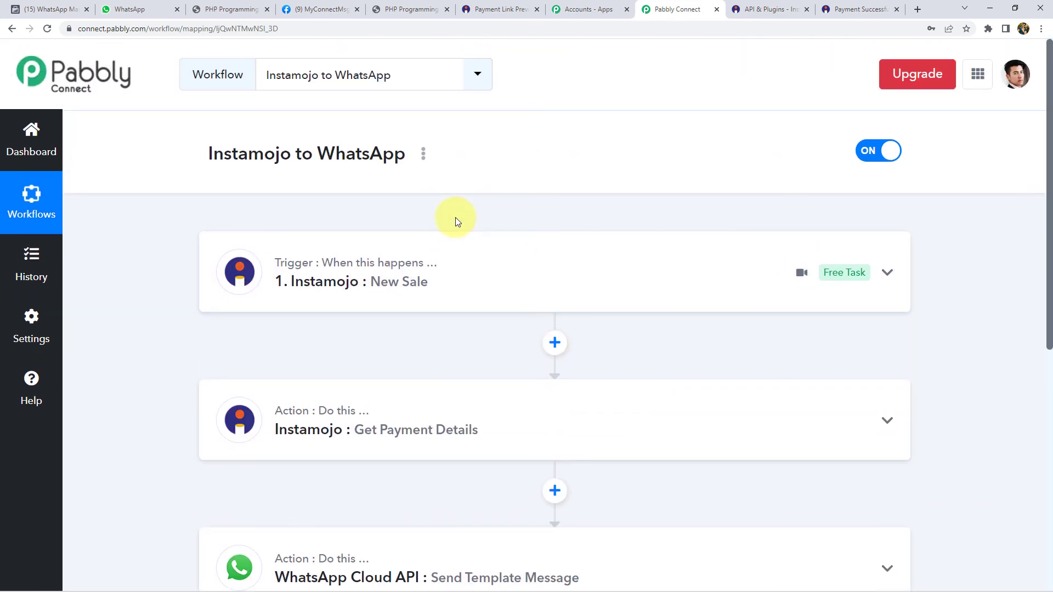
click(129, 9)
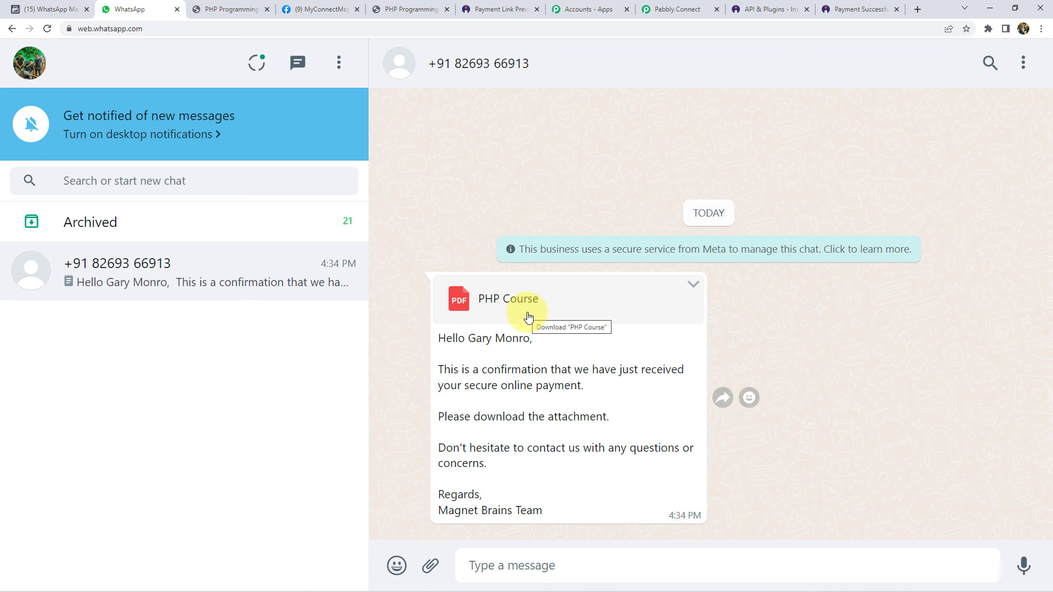
click(677, 10)
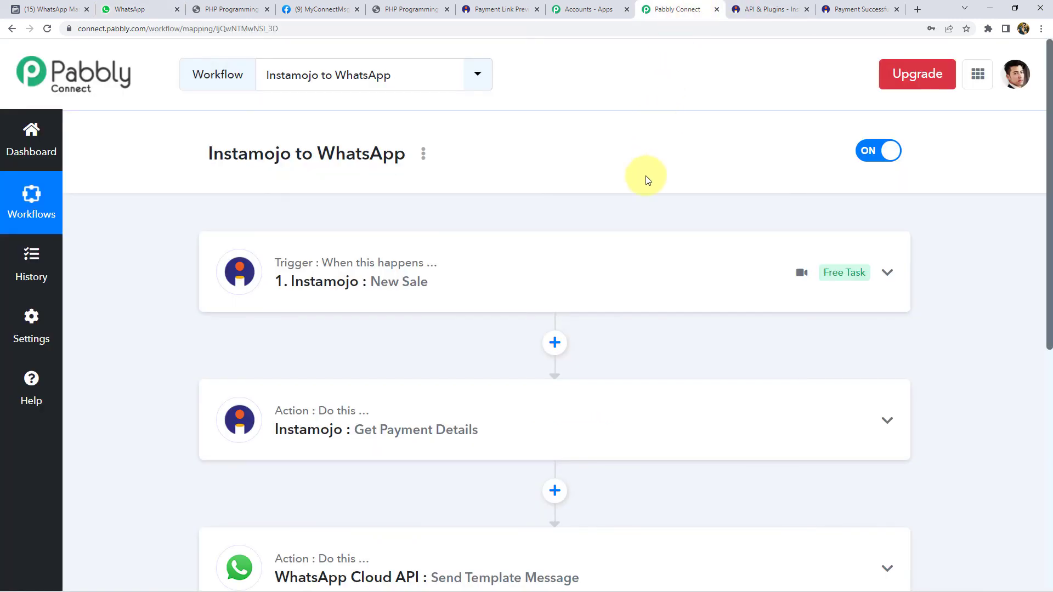